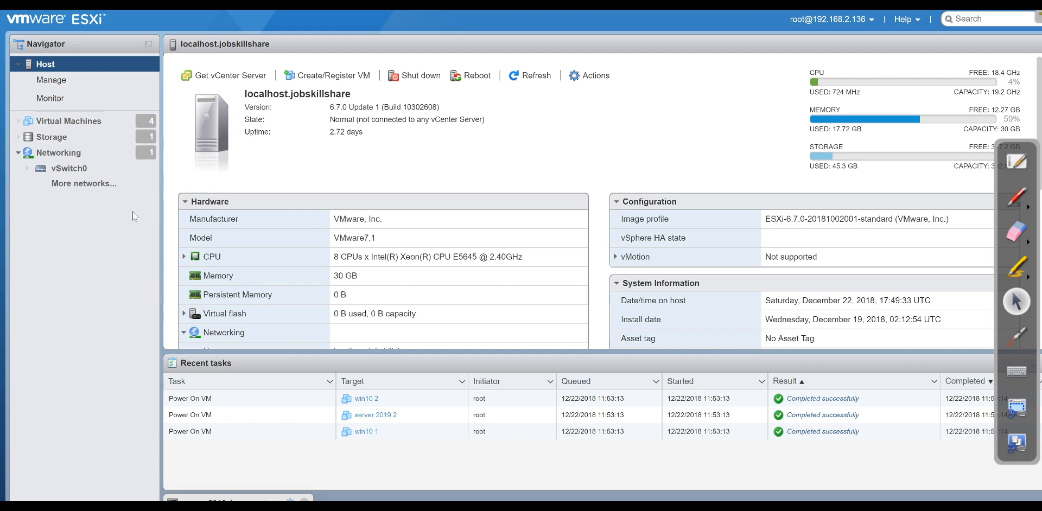
Open the Virtual Machines list to see the host's four running VMs.
click(91, 128)
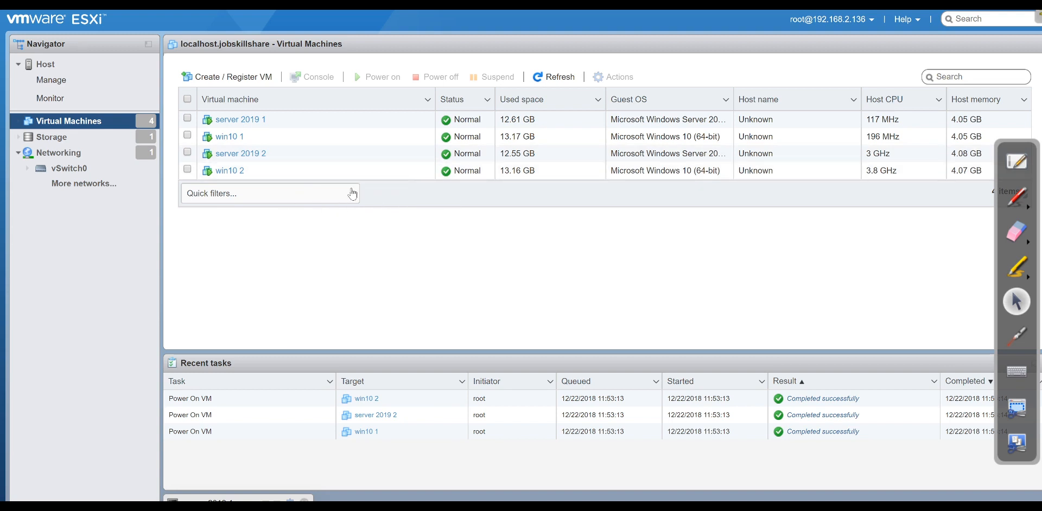
Show the Storage datastores view with datastore1's capacity and free space.
click(64, 142)
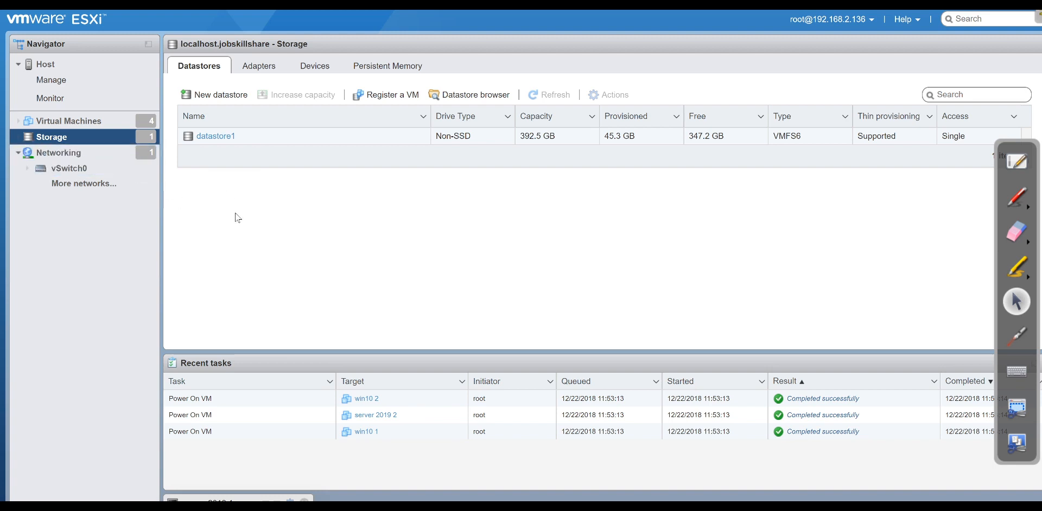
click(65, 120)
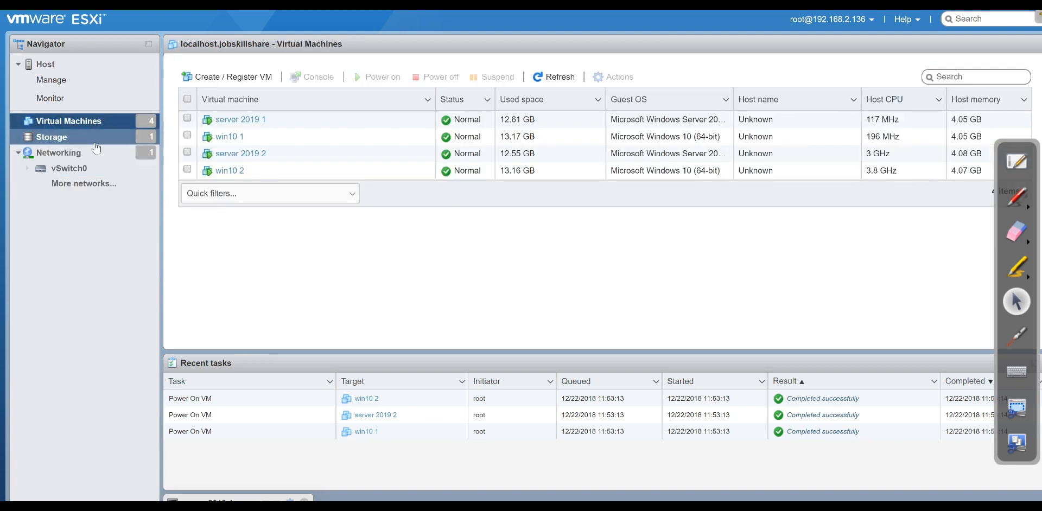
click(95, 143)
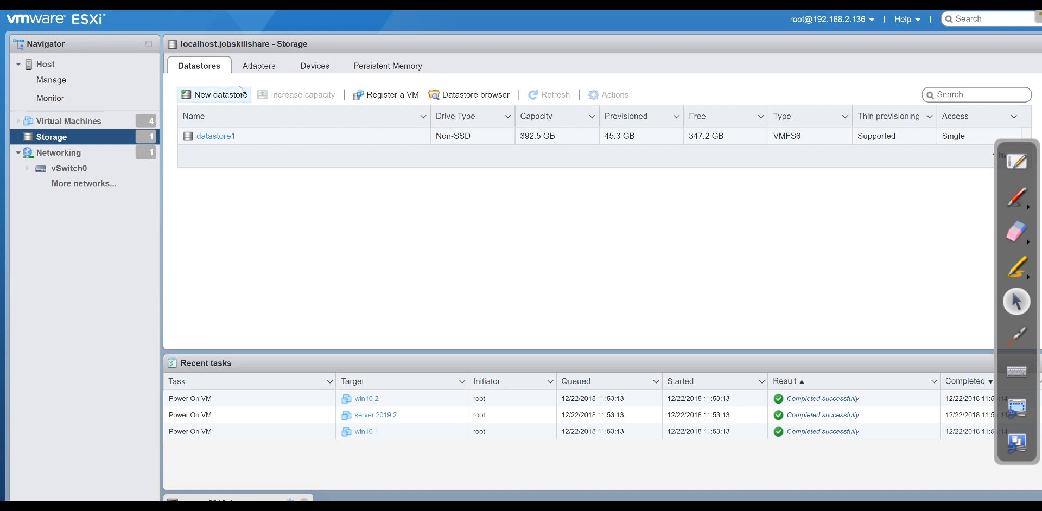
Inspect the SW_DVD9 Windows Server 2019 ISO on datastore1, then return to the VM list.
click(448, 96)
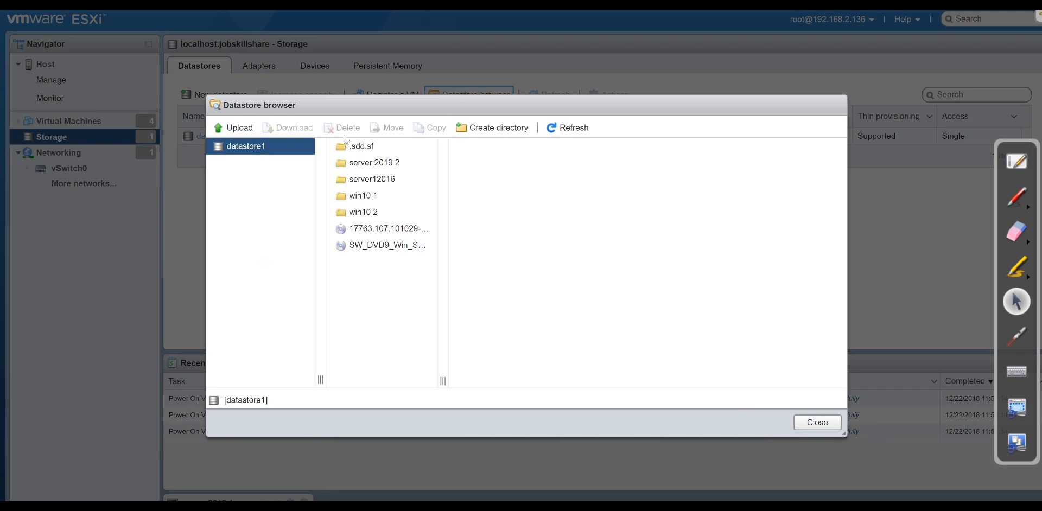
click(239, 128)
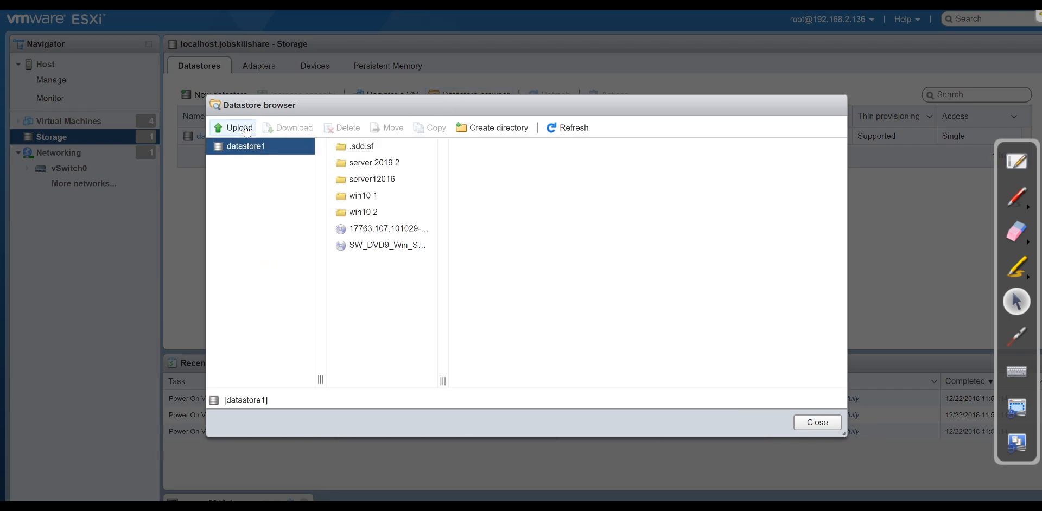
key(Escape)
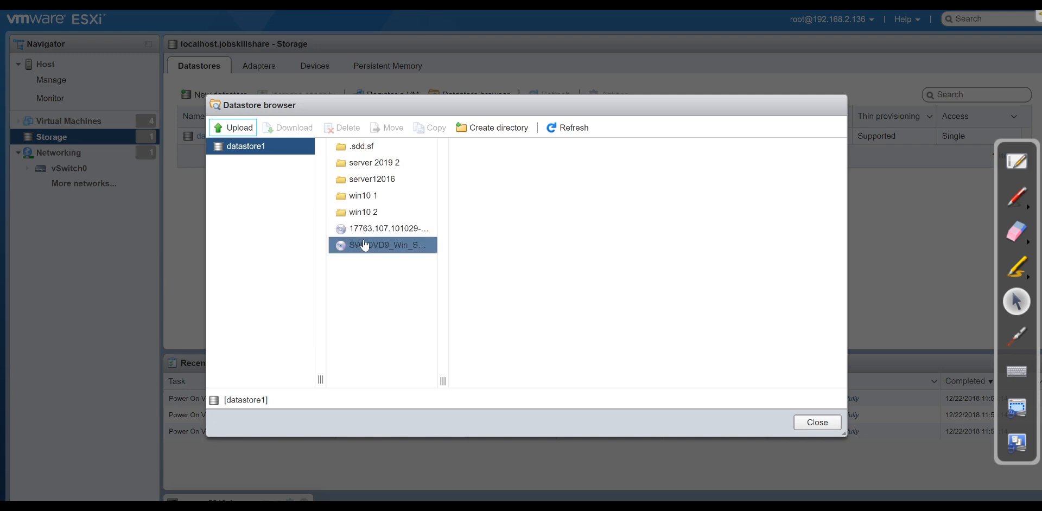
click(382, 250)
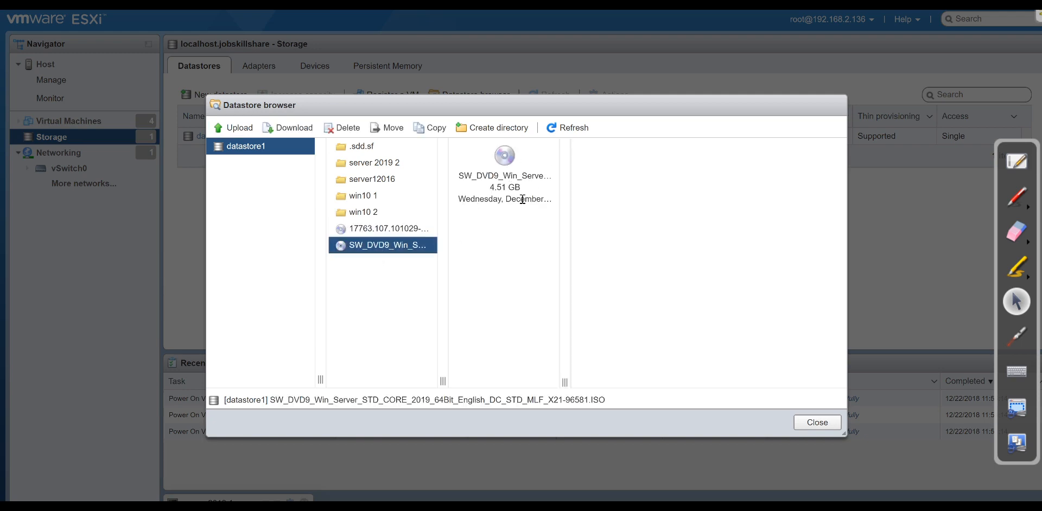
click(818, 423)
click(55, 121)
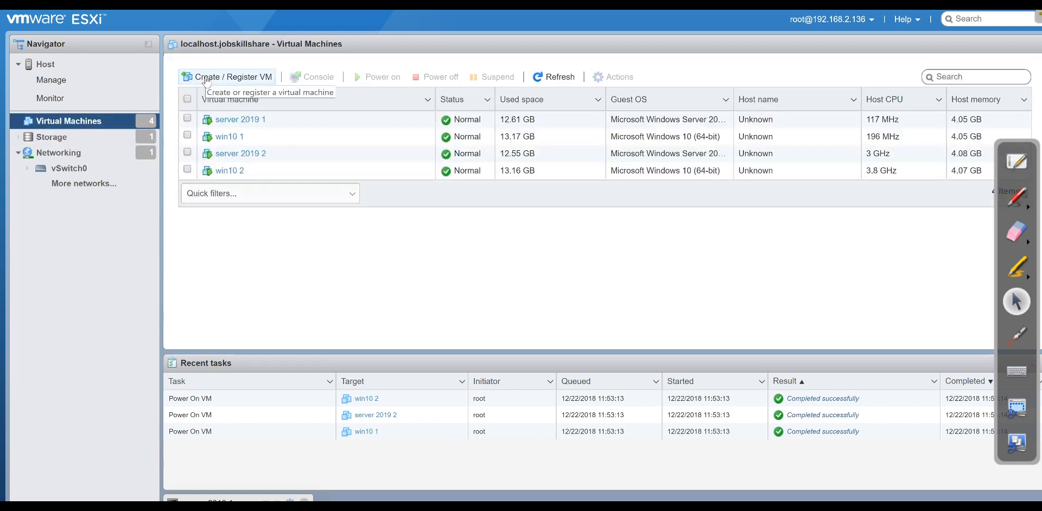
Start a new virtual machine named 'server 2019 3'.
click(206, 80)
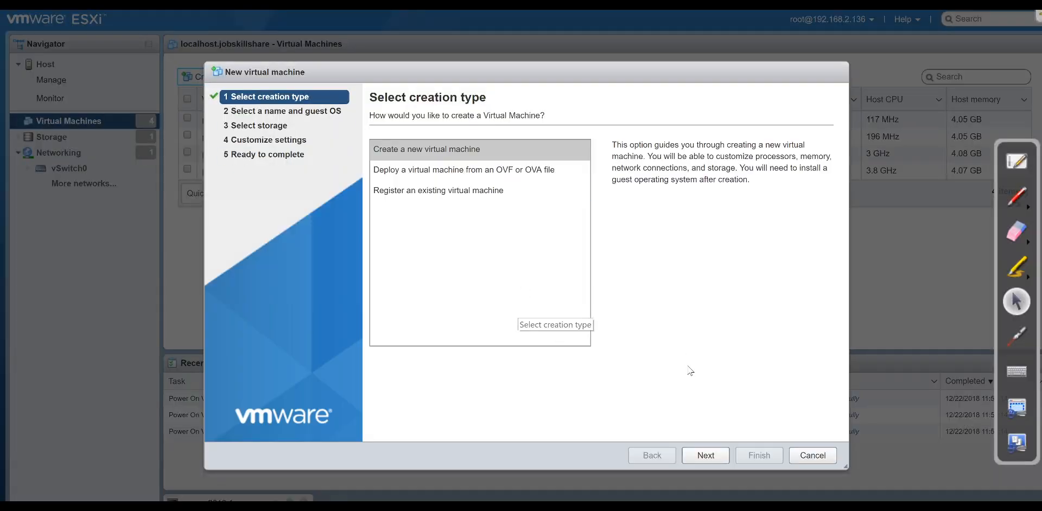
click(705, 456)
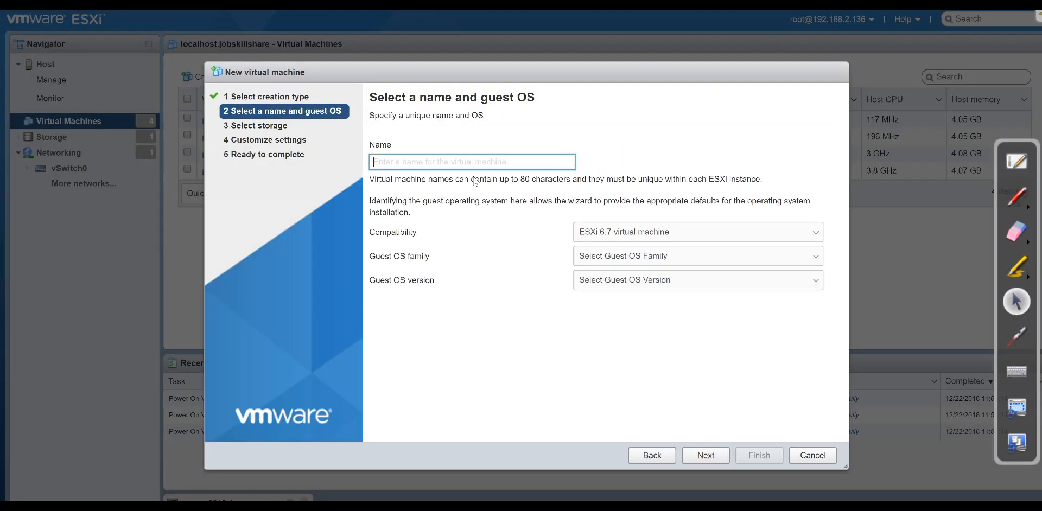
text(server )
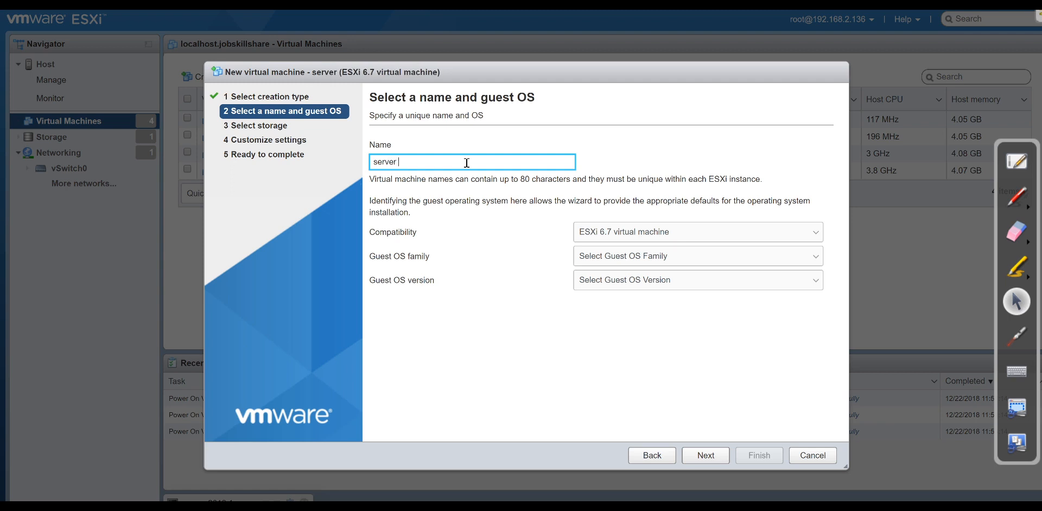
text(2019 3)
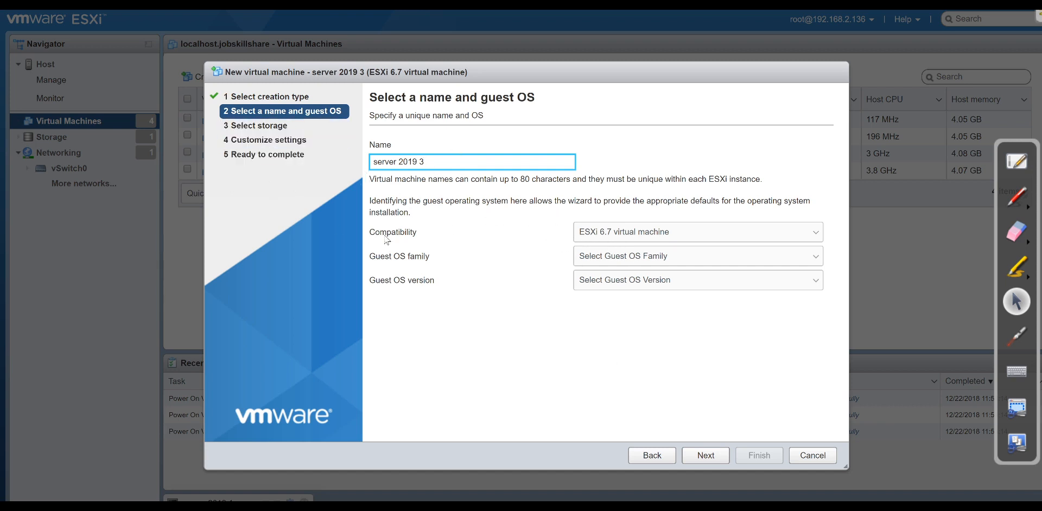
Set the guest OS to Windows, version Microsoft Windows Server 2016 (64-bit).
click(619, 259)
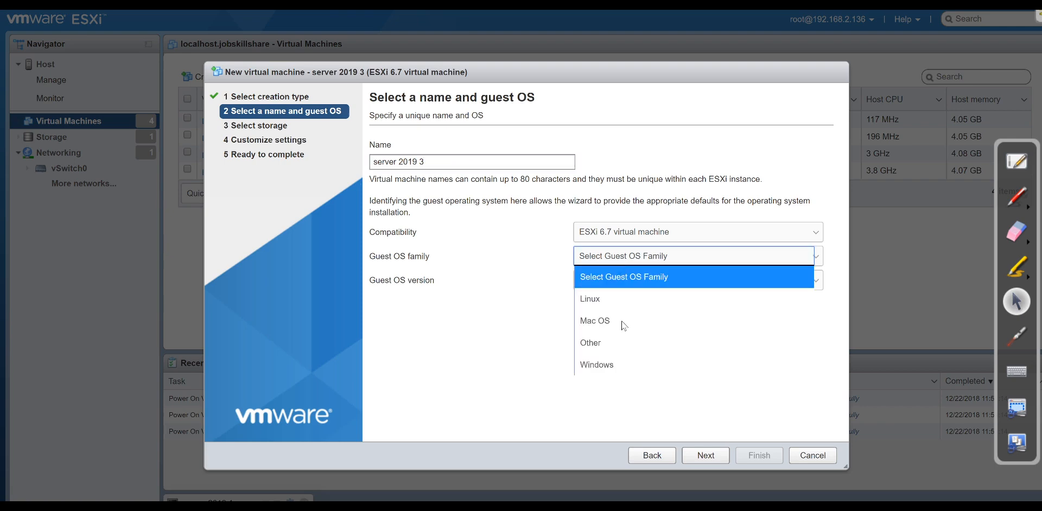
click(618, 361)
click(619, 283)
scroll(699, 210, down, 5)
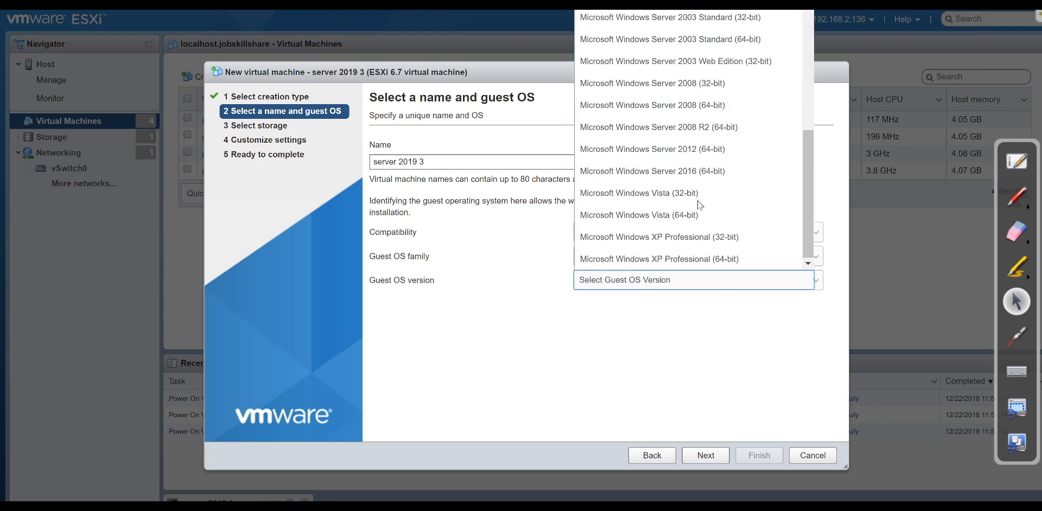
scroll(700, 206, up, 3)
scroll(701, 209, down, 3)
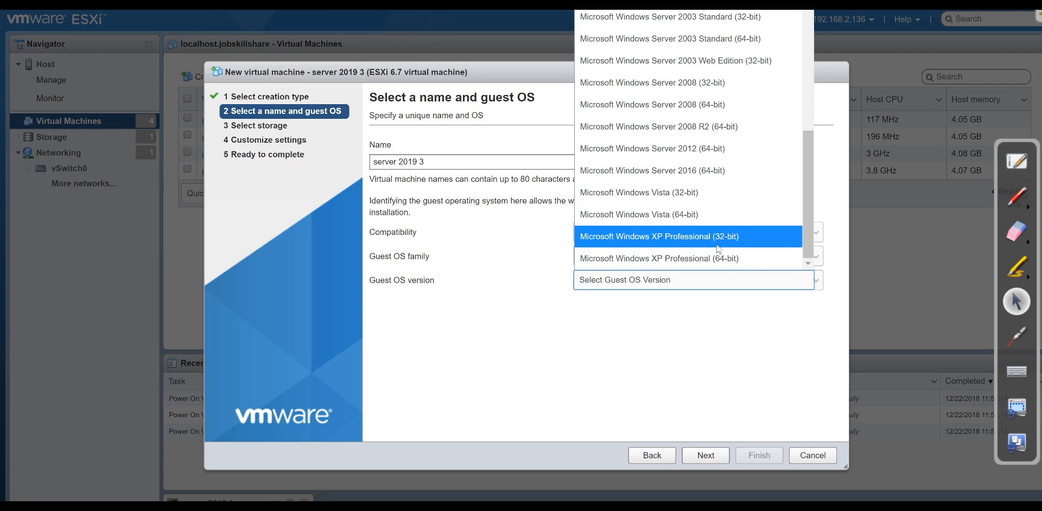
scroll(718, 247, up, 3)
scroll(720, 239, down, 3)
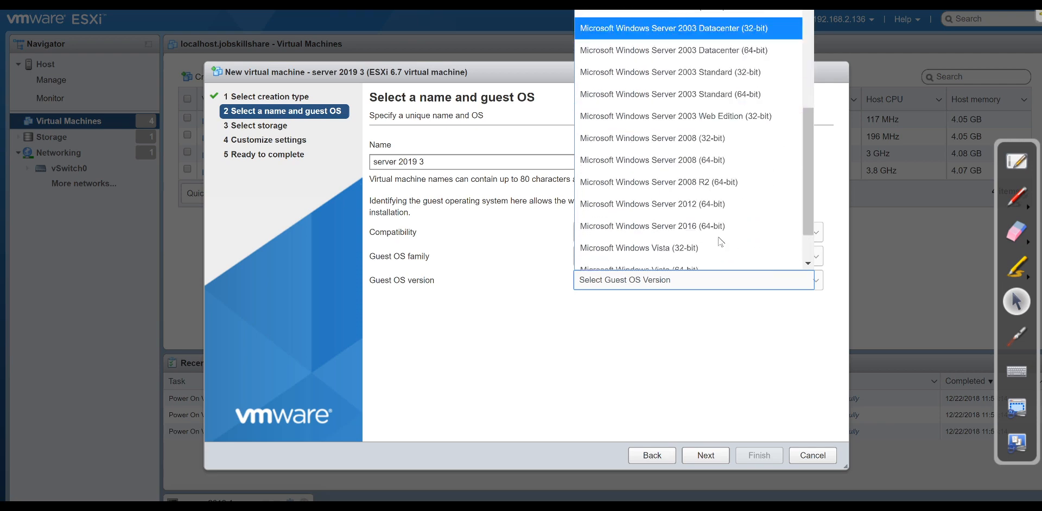
scroll(719, 241, down, 2)
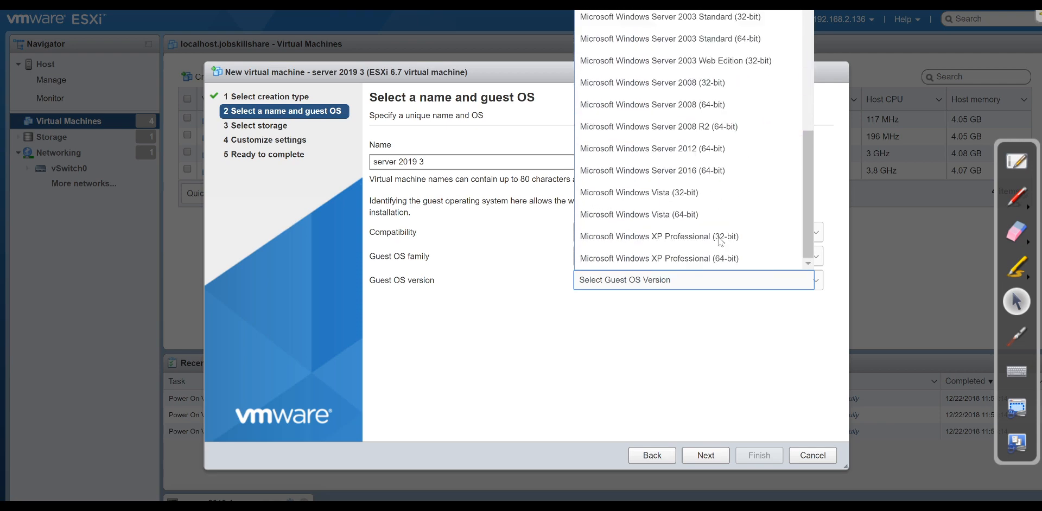
click(677, 171)
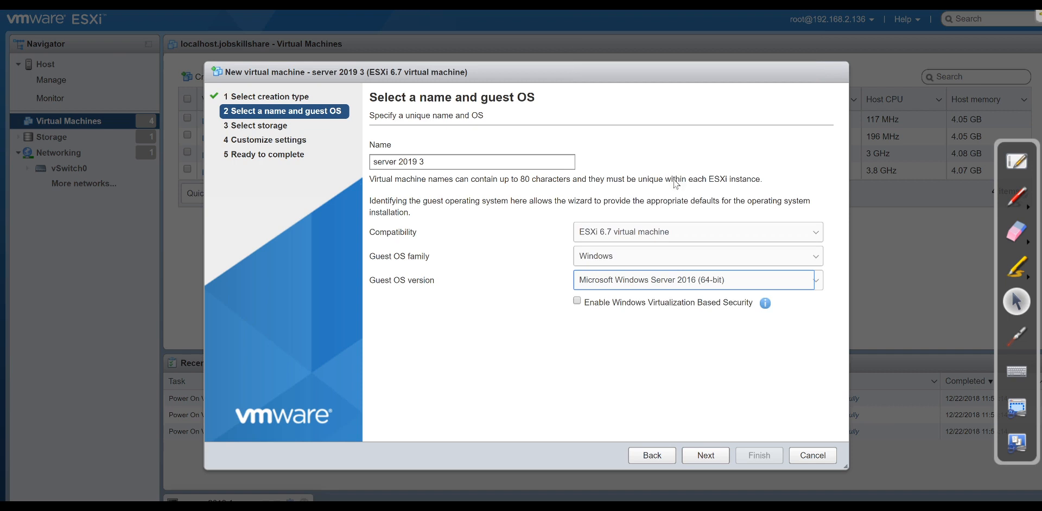
click(711, 459)
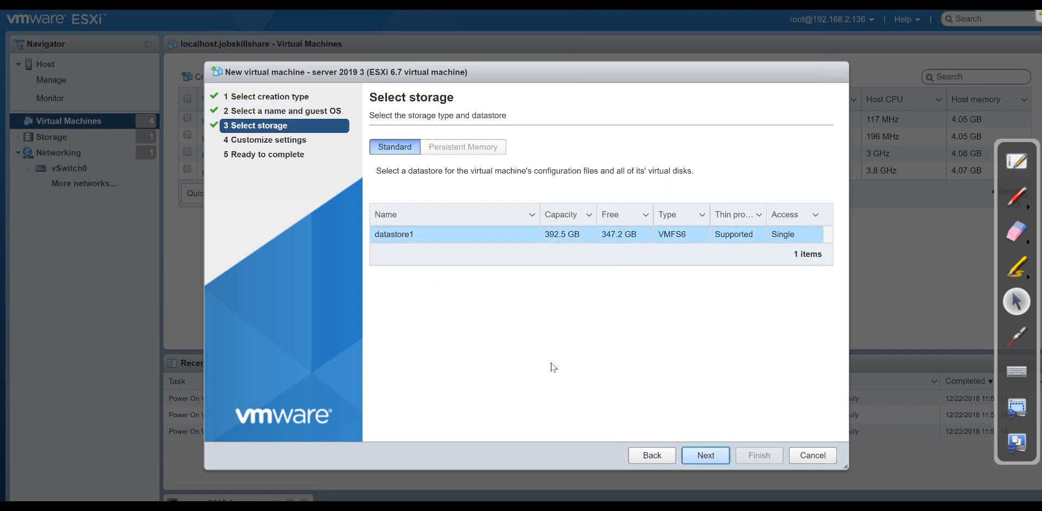
Accept datastore1 and go to the Customize settings hardware page.
click(702, 456)
click(704, 456)
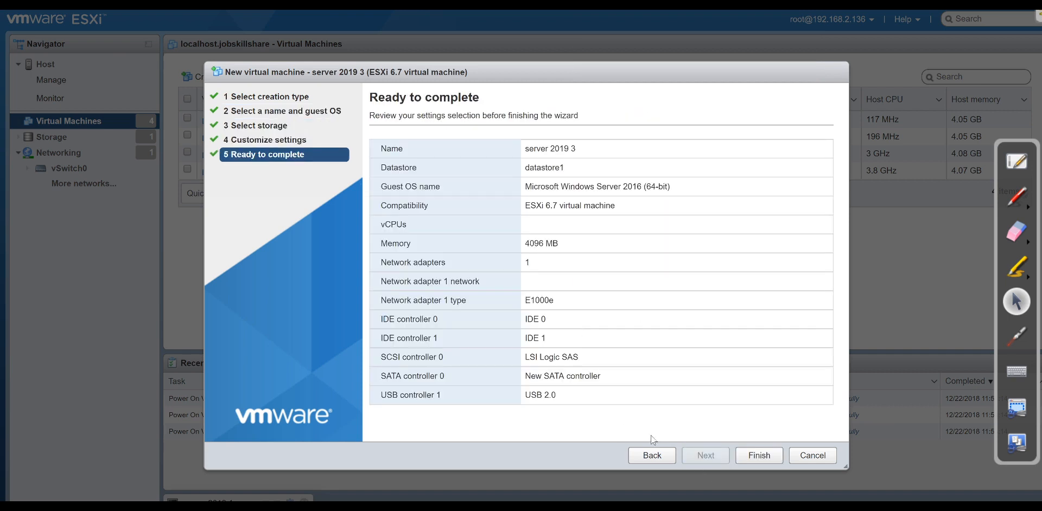
click(651, 454)
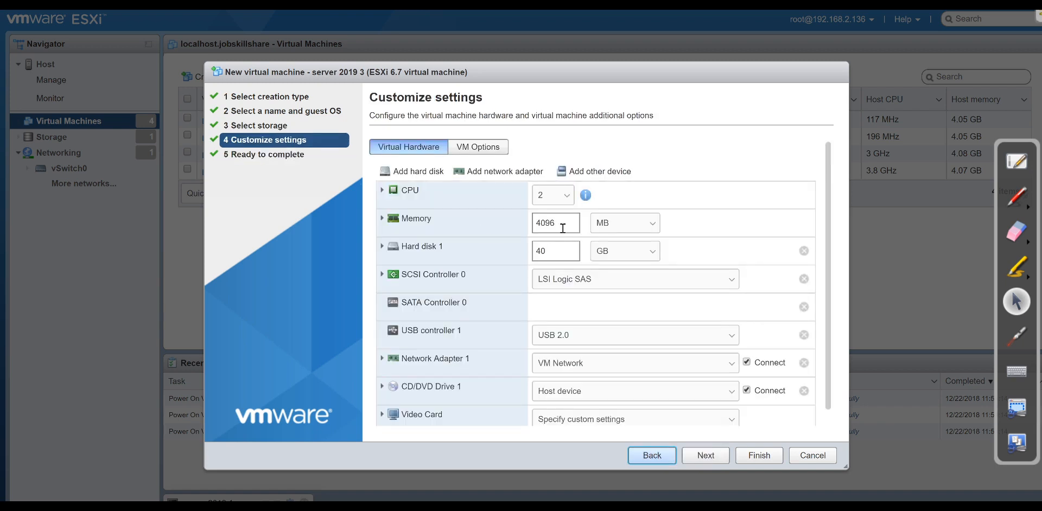
Set Hard disk 1 to 60 GB with thin provisioning.
drag(555, 258, 532, 254)
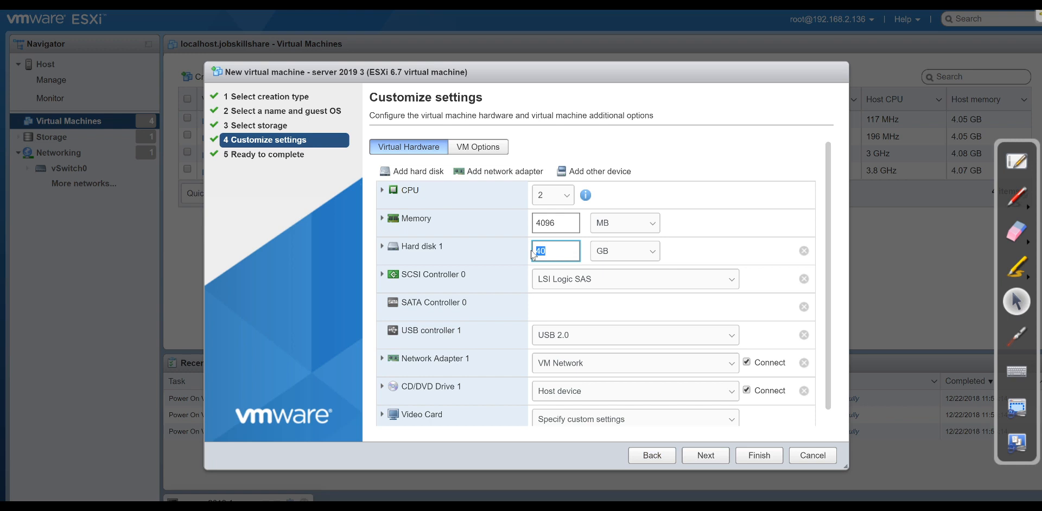
text(6)
scroll(531, 269, down, 1)
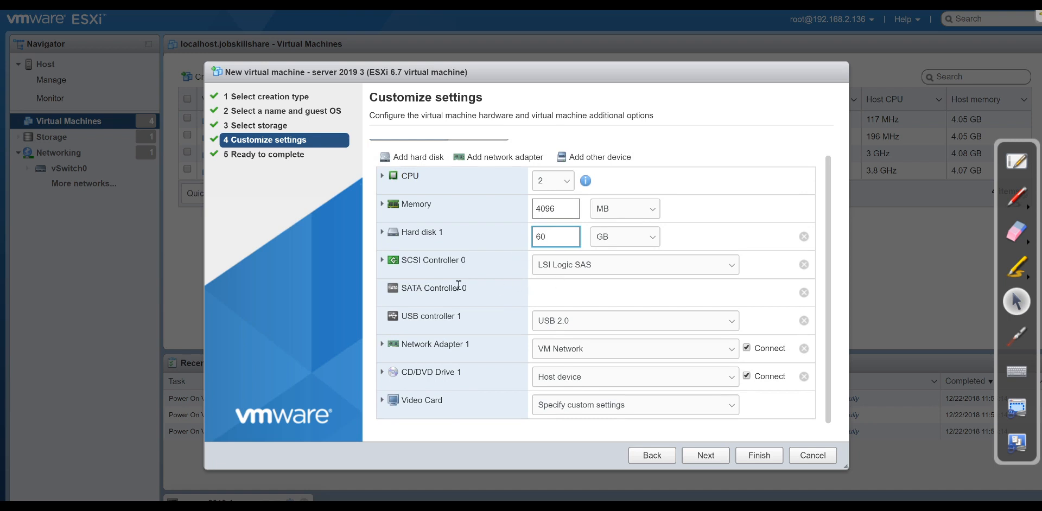
click(382, 233)
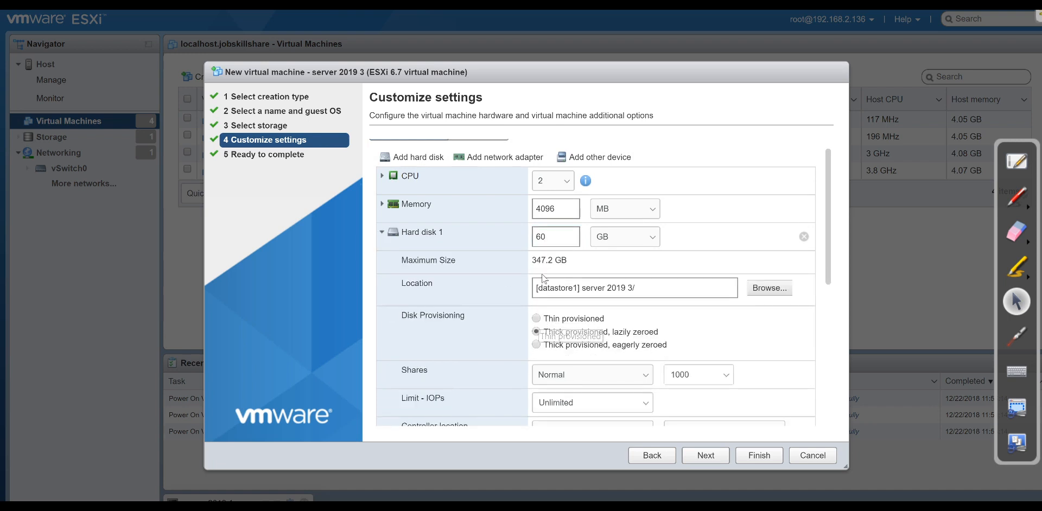
double_click(534, 237)
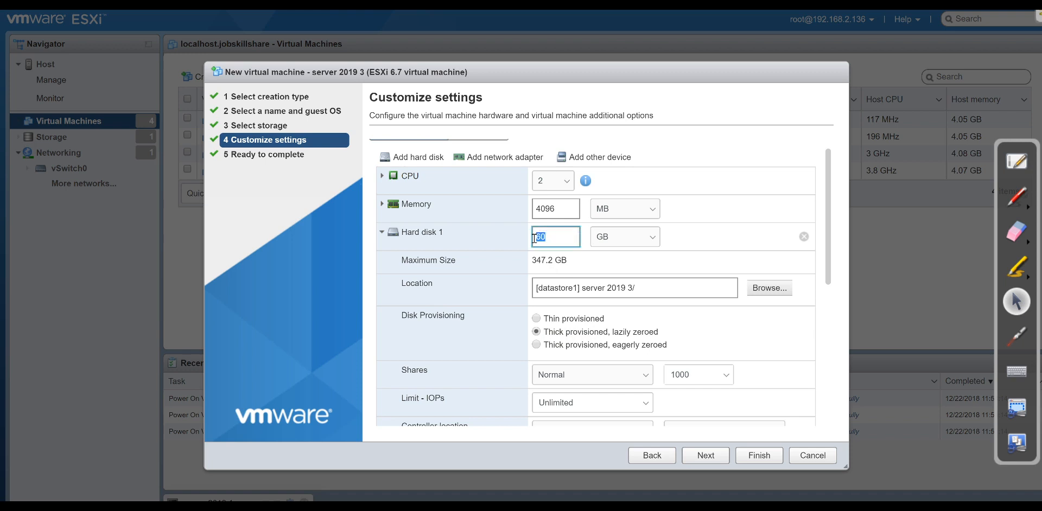
click(535, 320)
scroll(536, 329, down, 3)
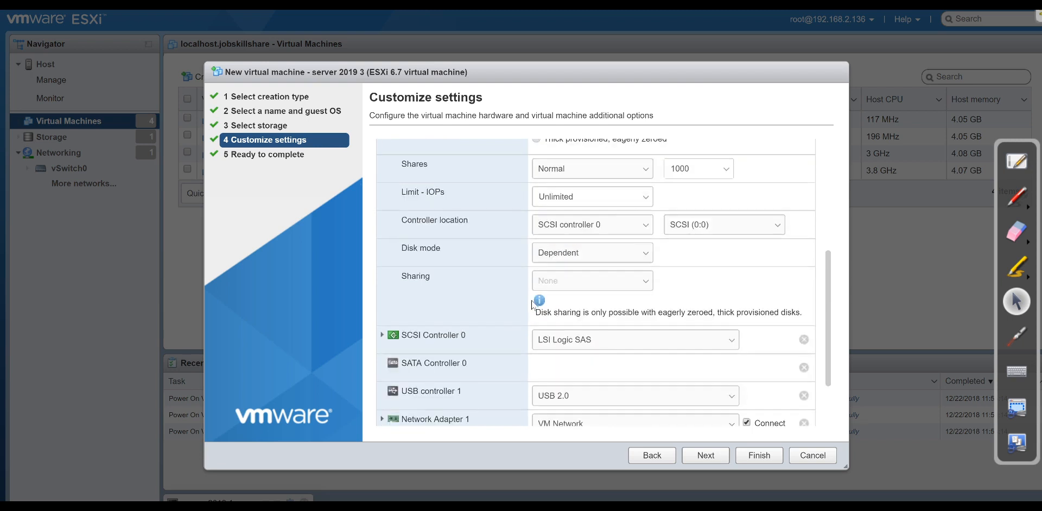
scroll(534, 305, down, 5)
scroll(532, 309, down, 3)
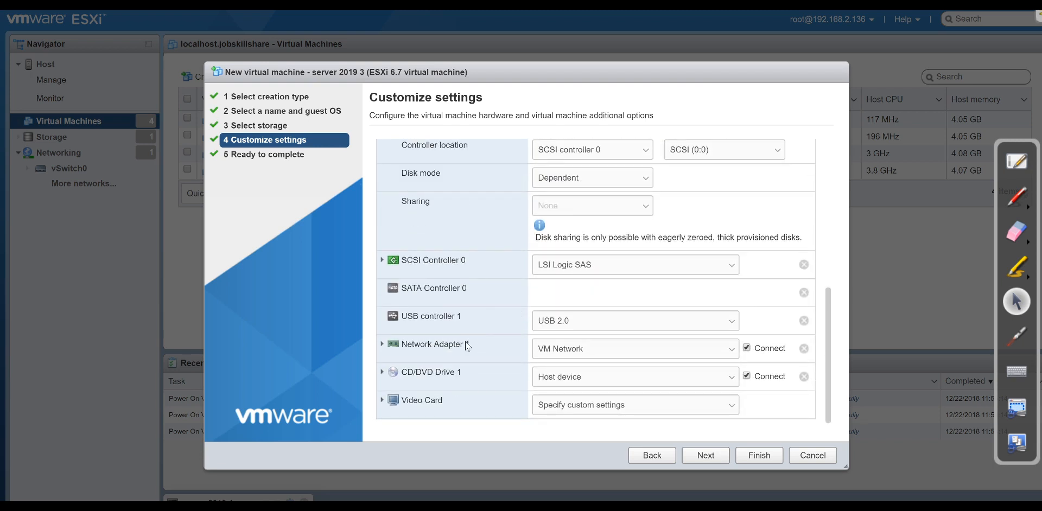
click(551, 382)
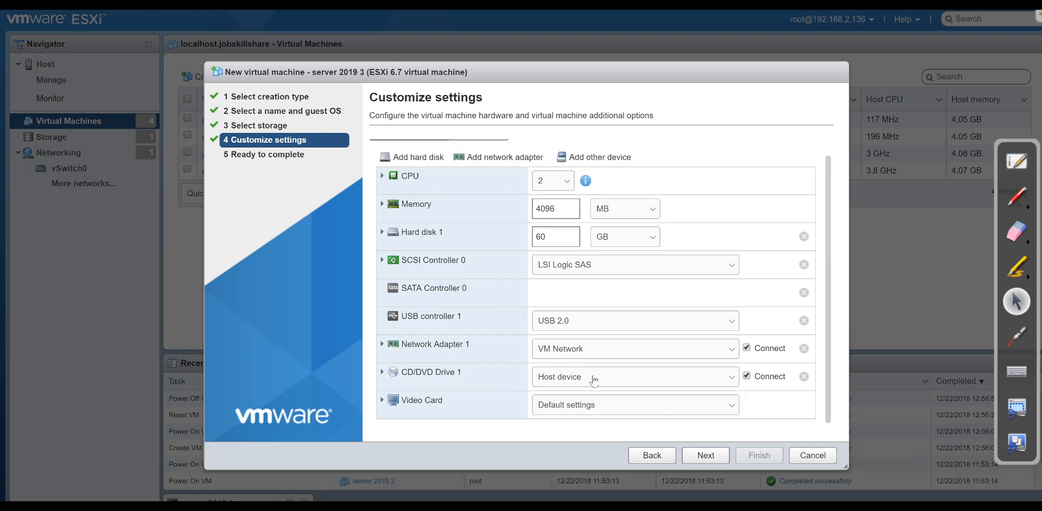
Attach the SW_DVD9 Windows Server 2019 ISO to CD/DVD Drive 1 and finish the wizard.
click(594, 381)
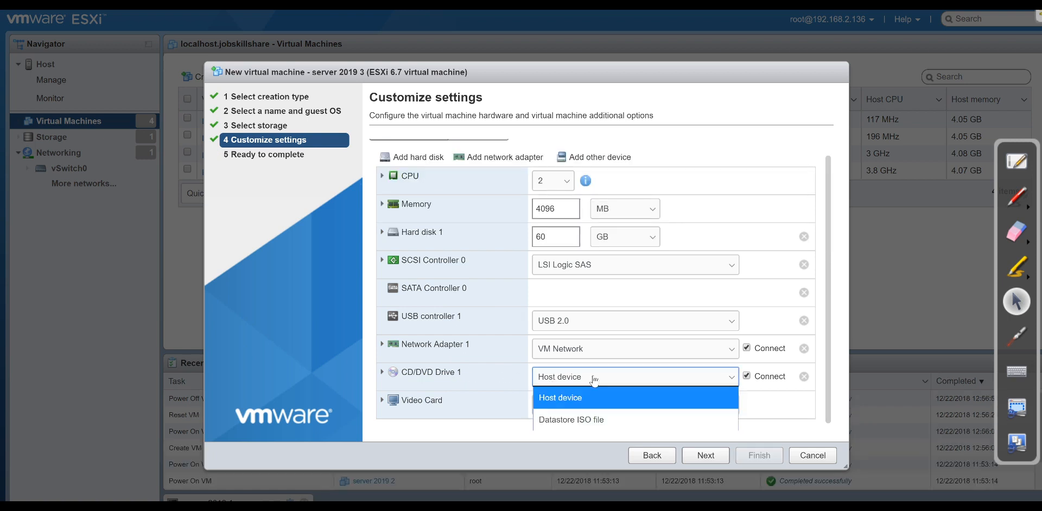
click(562, 420)
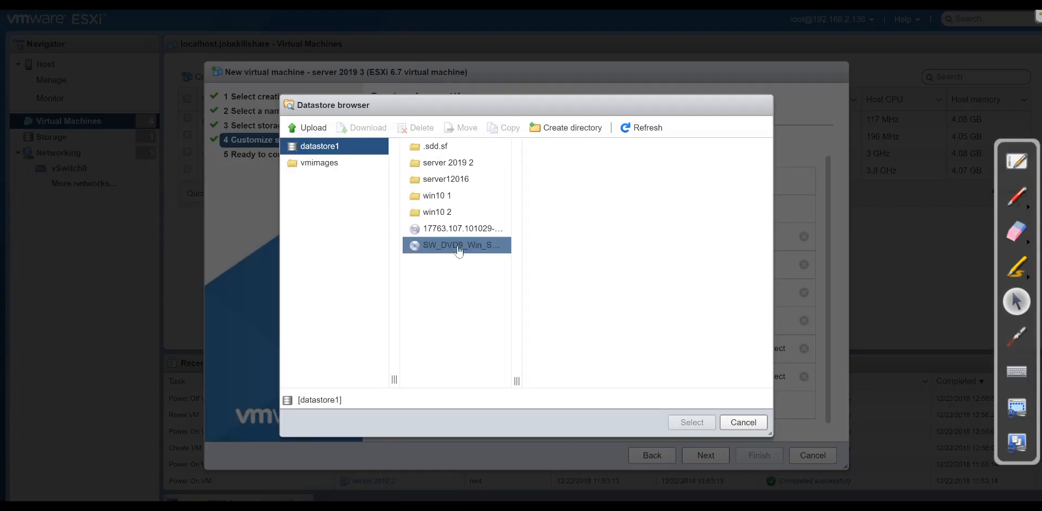
click(448, 249)
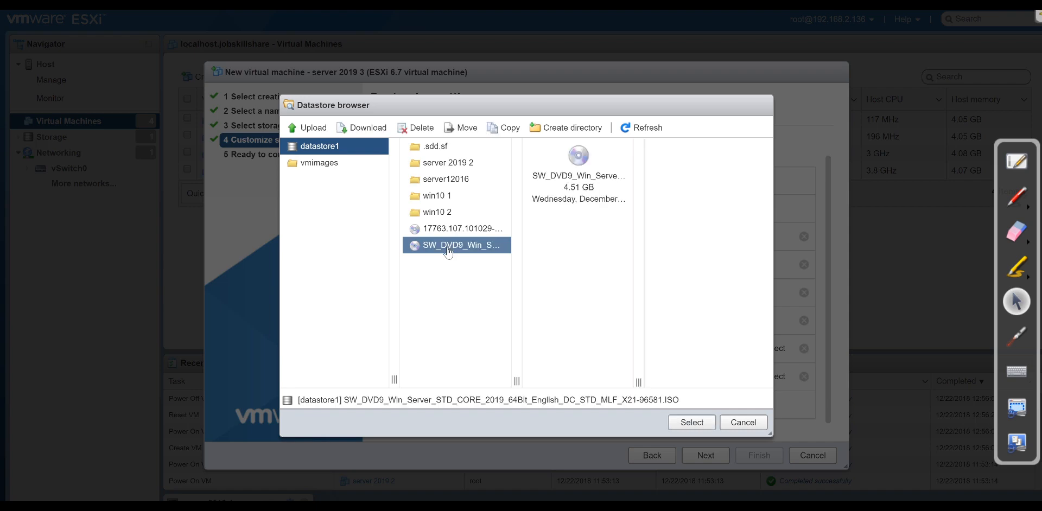
click(692, 423)
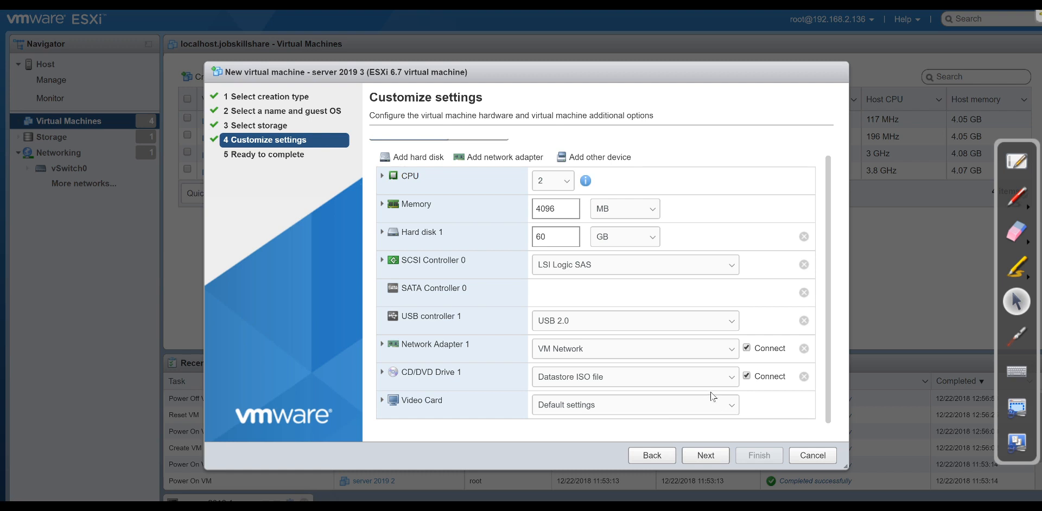
click(678, 382)
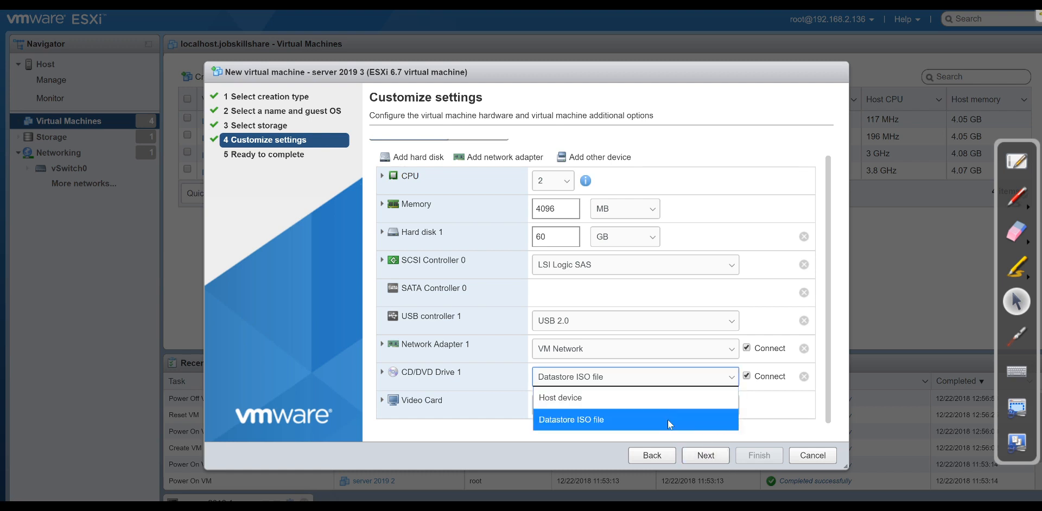
click(667, 419)
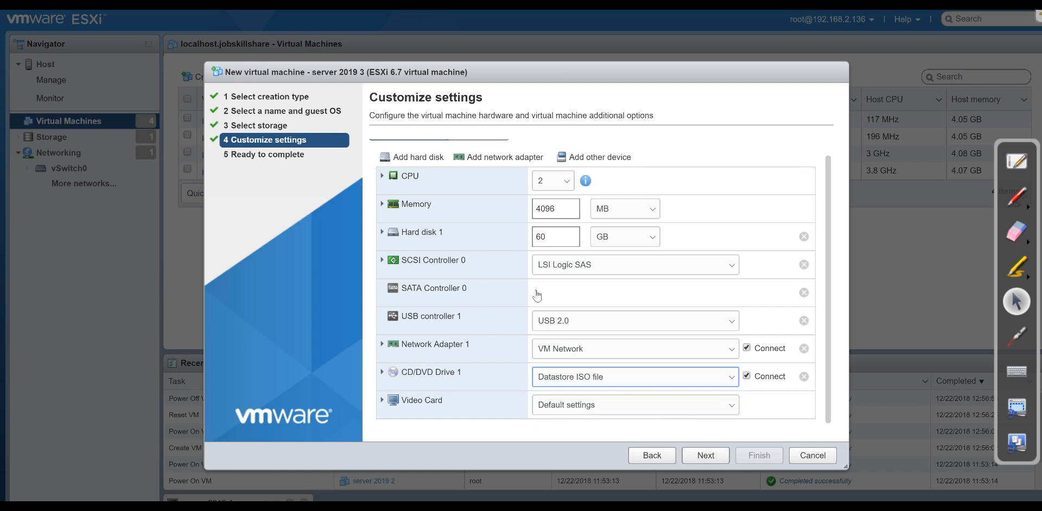
click(706, 456)
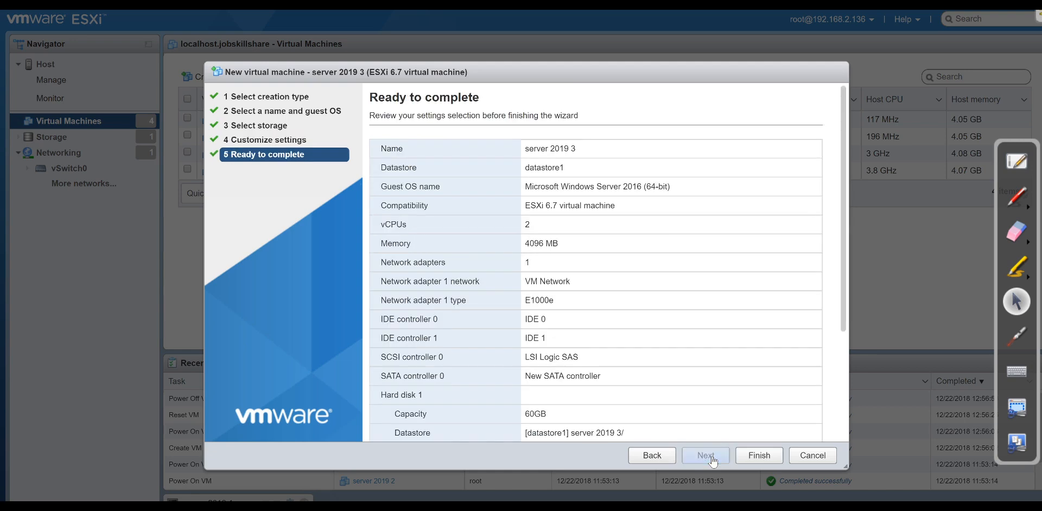
click(759, 456)
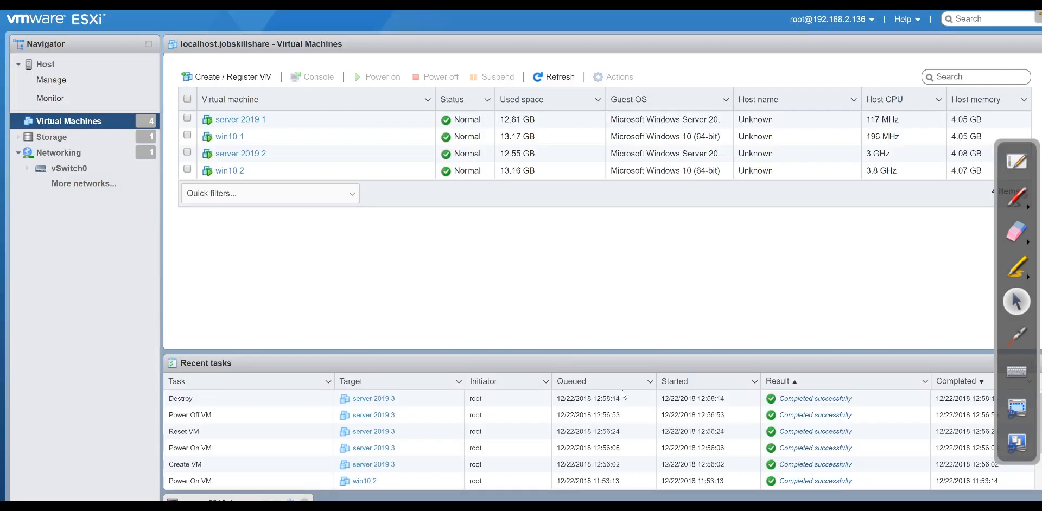
Power on server 2019 3, open its browser console, and boot from the installation DVD.
click(234, 189)
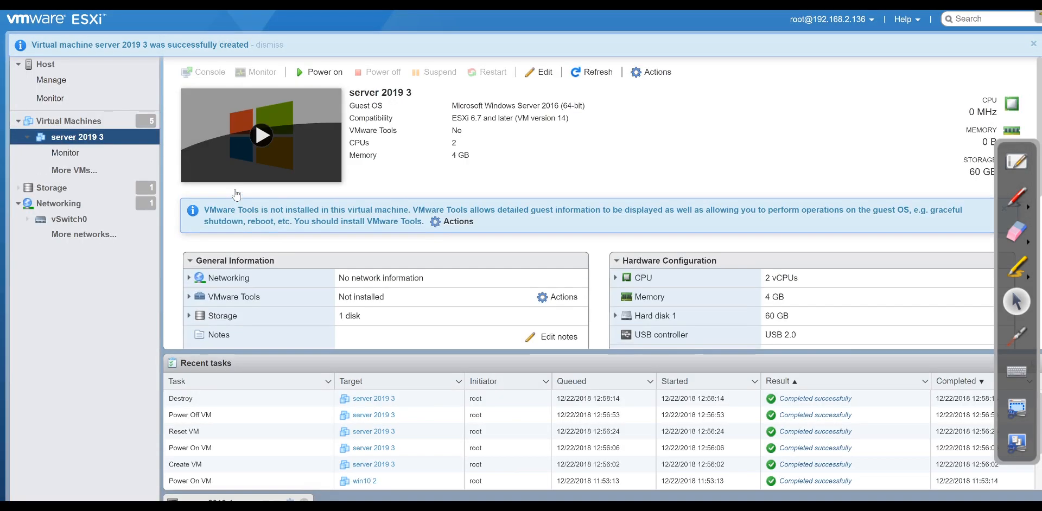
click(321, 72)
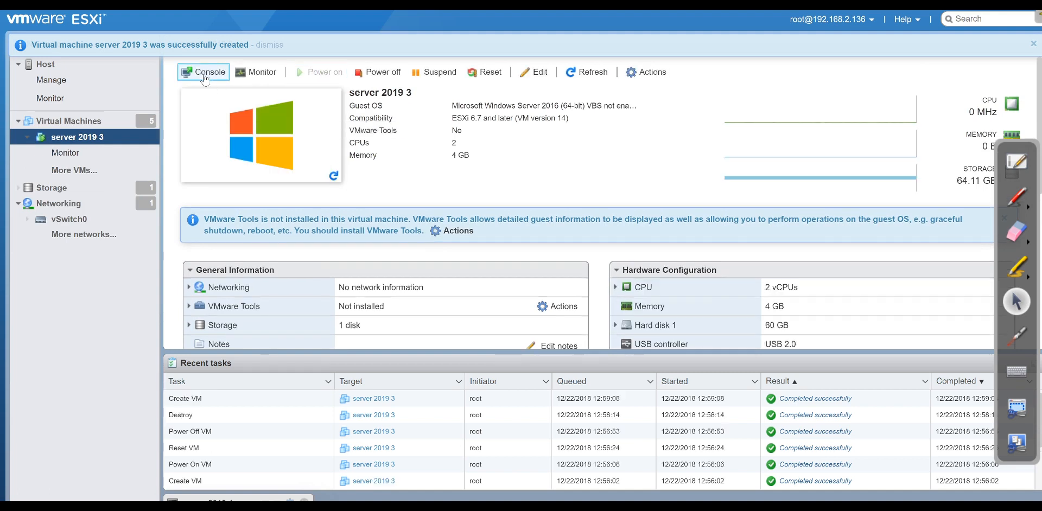
click(205, 72)
click(210, 90)
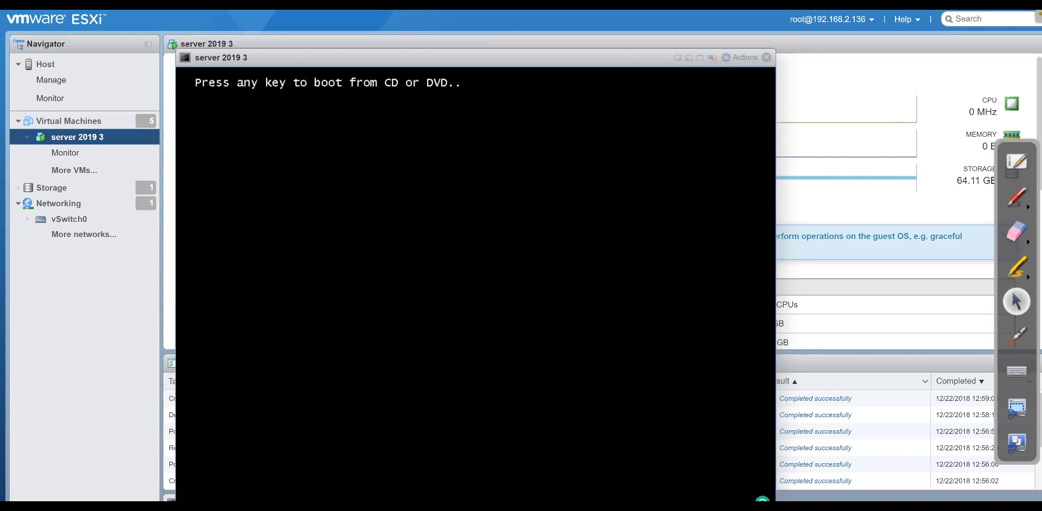
key(Return)
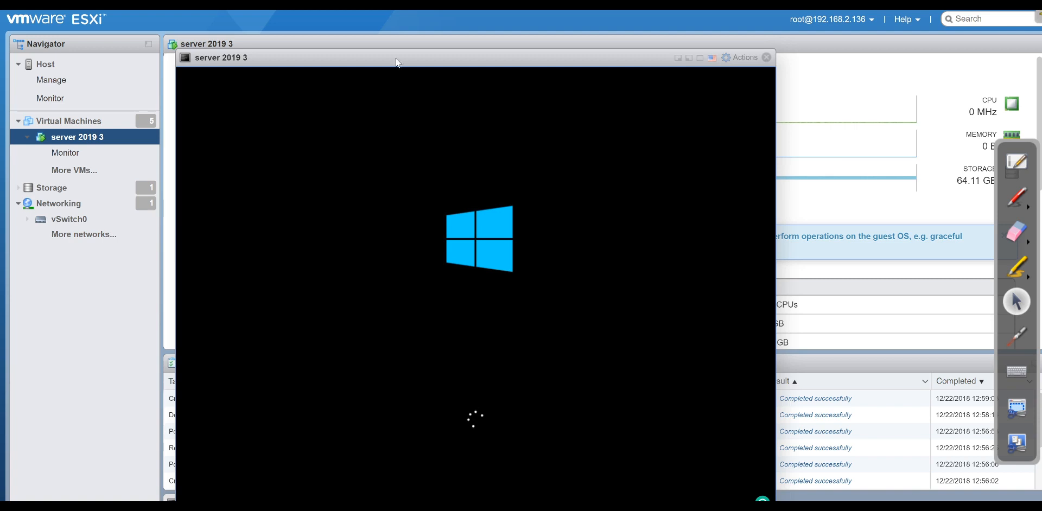
drag(366, 64, 499, 40)
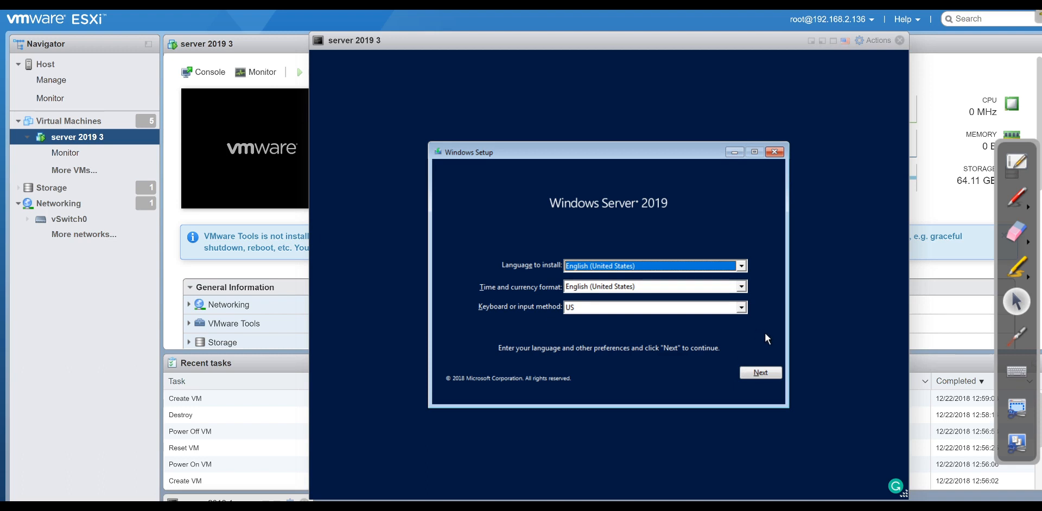
Begin setup and choose Windows Server 2019 Datacenter (Desktop Experience).
click(760, 373)
click(604, 286)
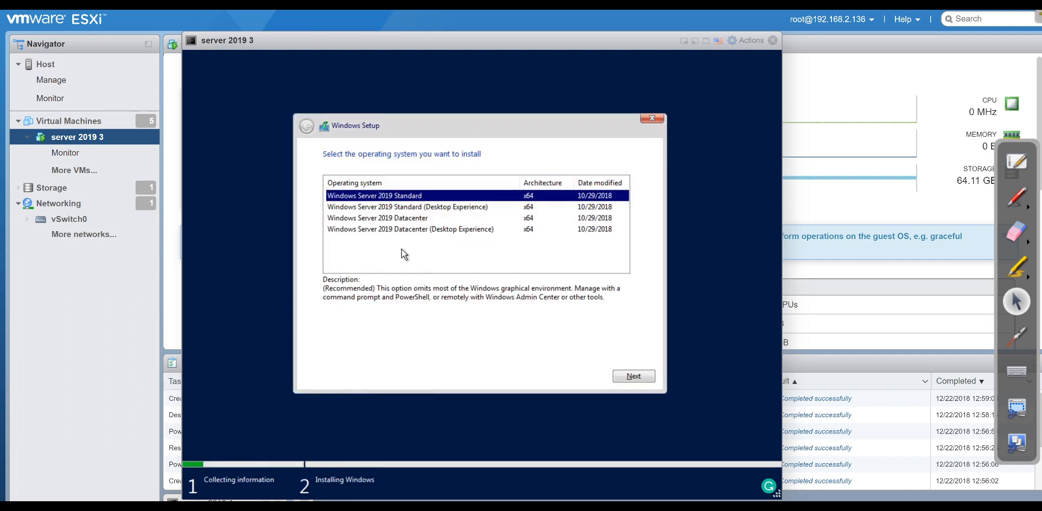
click(389, 234)
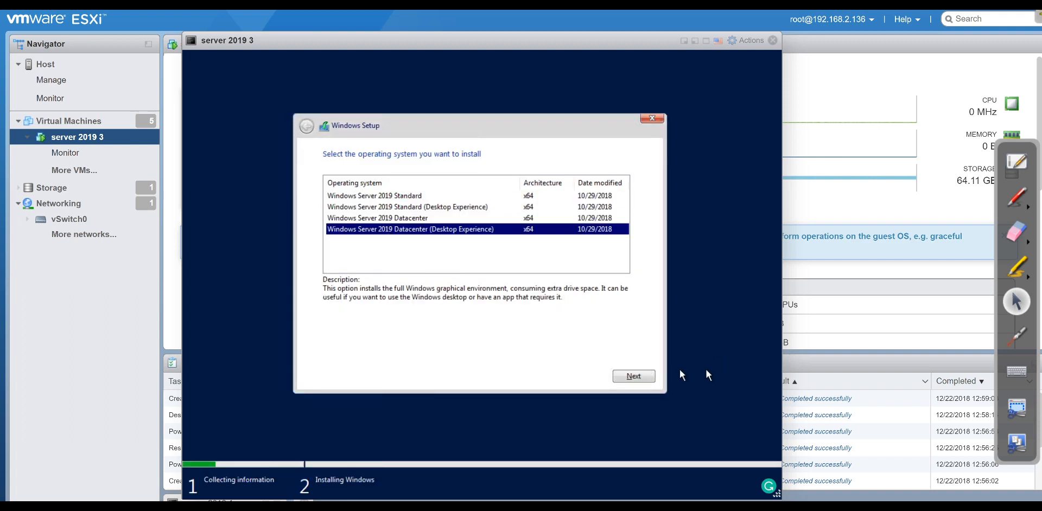
click(634, 376)
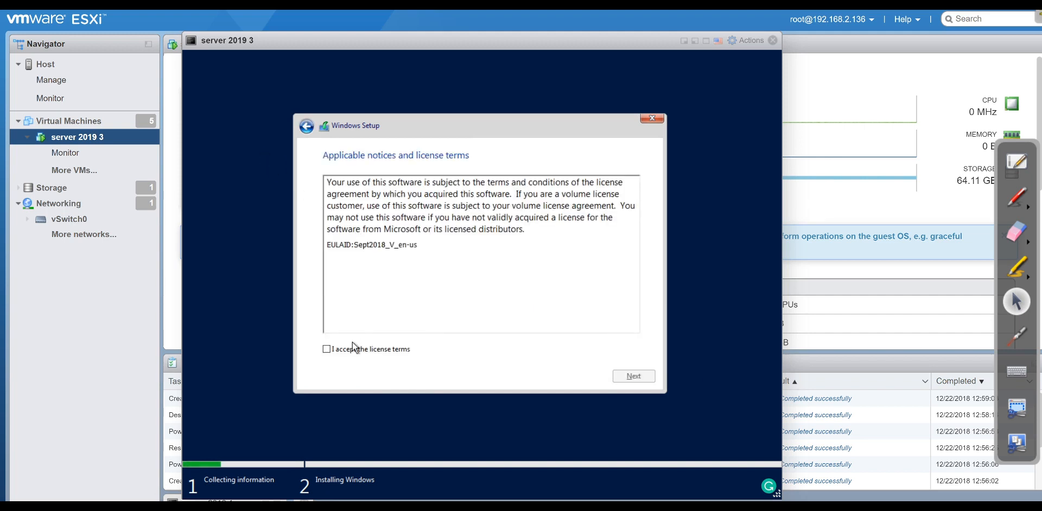
Accept the license and run a Custom install onto Drive 0 Unallocated Space.
click(353, 344)
click(618, 377)
click(472, 238)
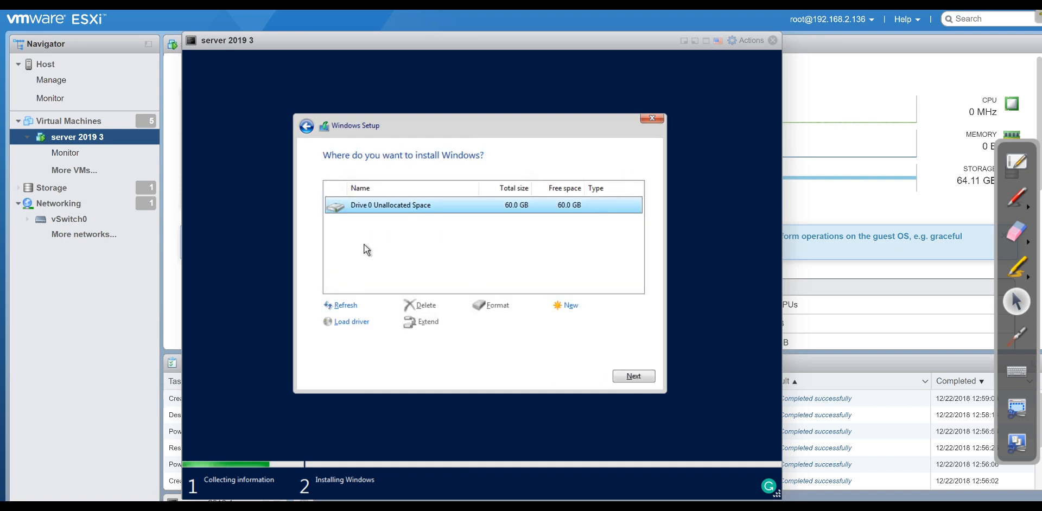
click(633, 378)
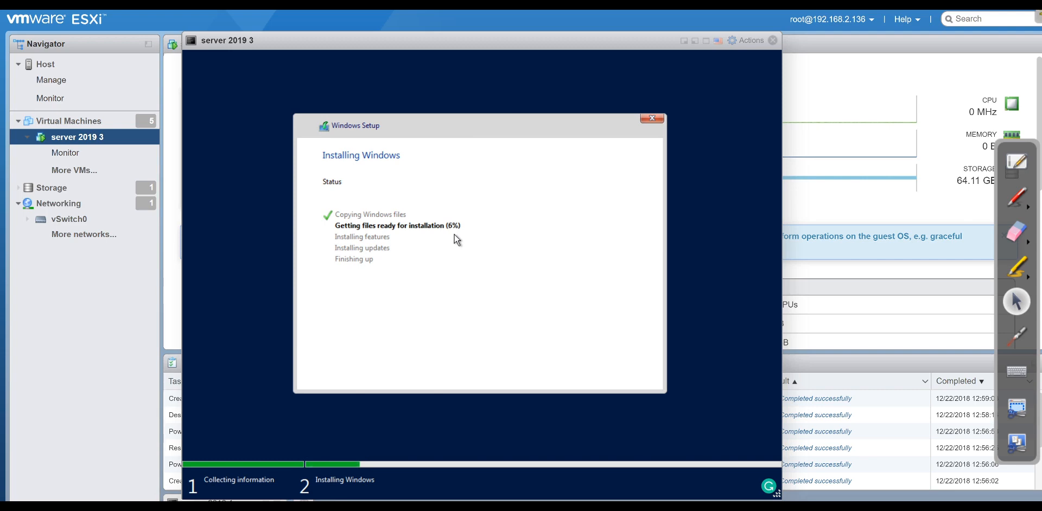
Close the console, power off server 2019 3, and delete it from the host.
click(772, 41)
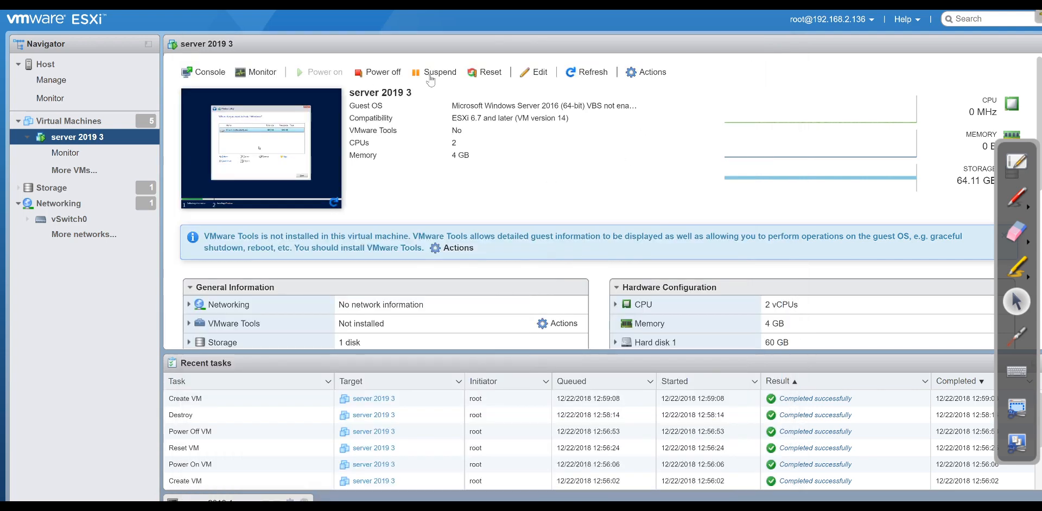
click(377, 72)
click(629, 314)
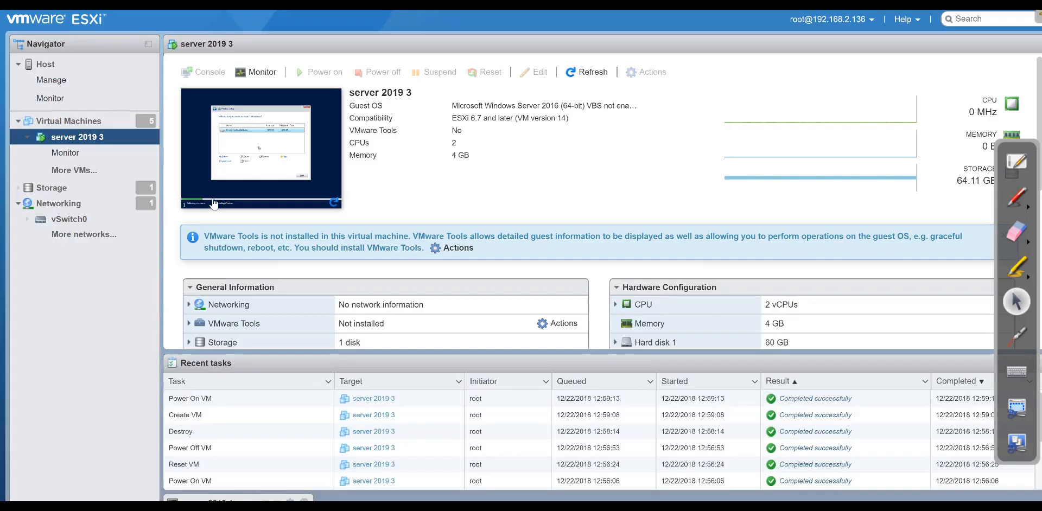
click(108, 122)
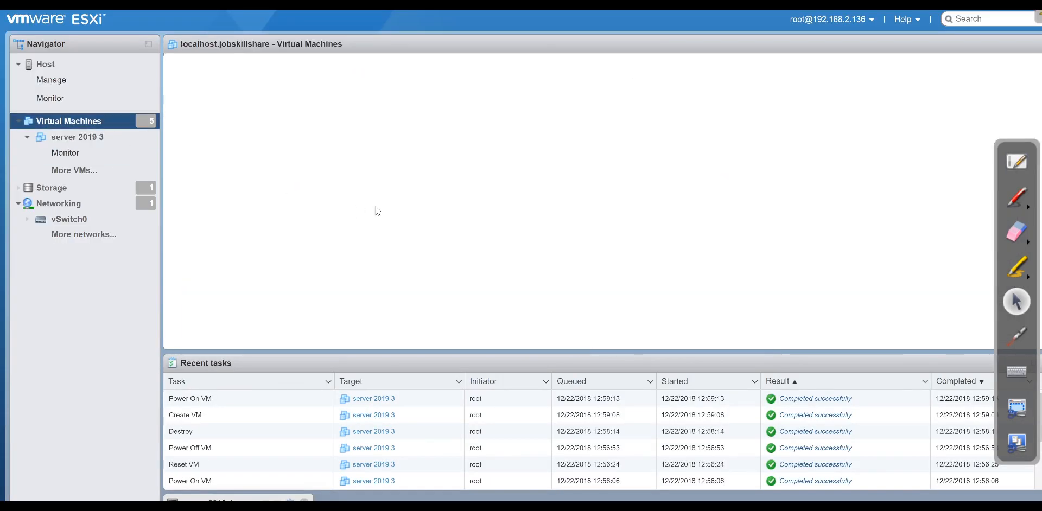
click(188, 187)
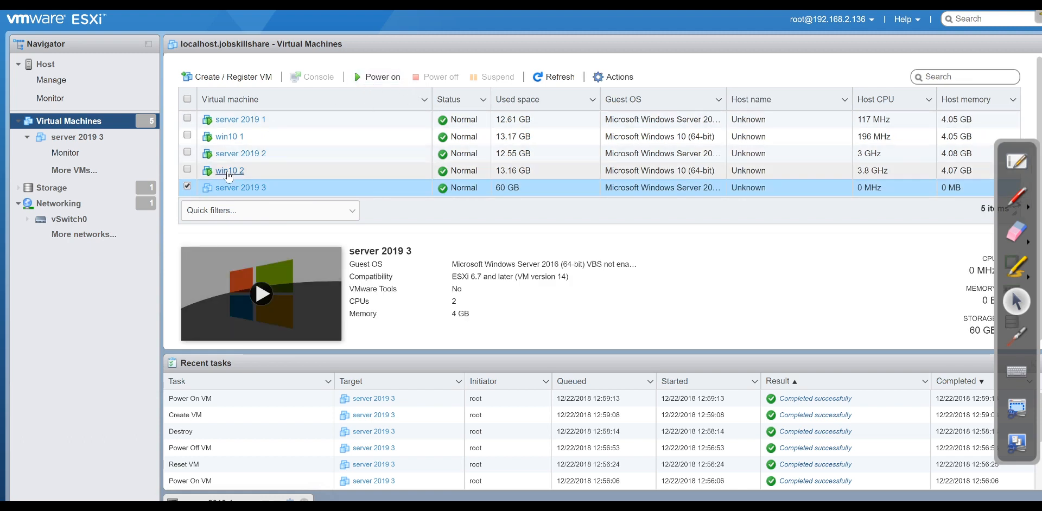
right_click(256, 188)
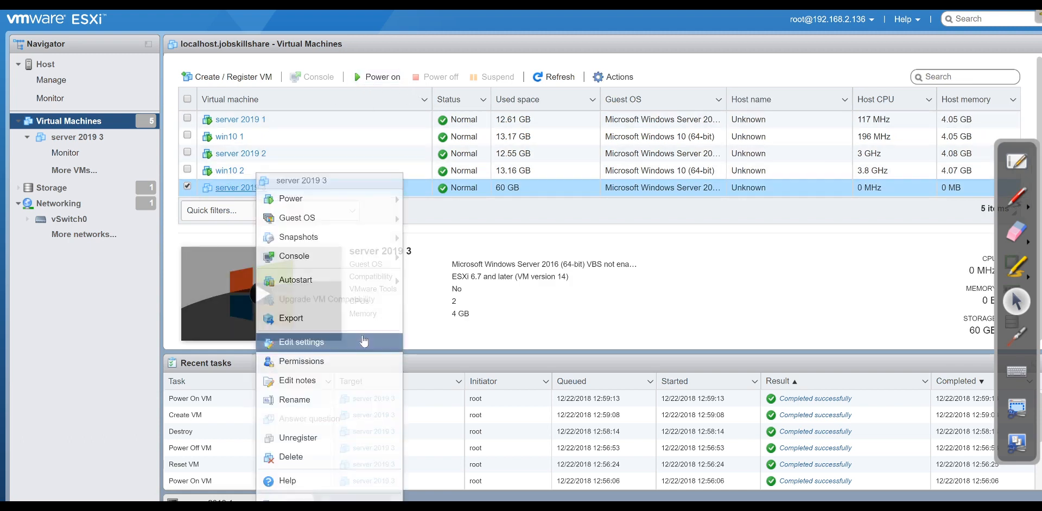
click(293, 457)
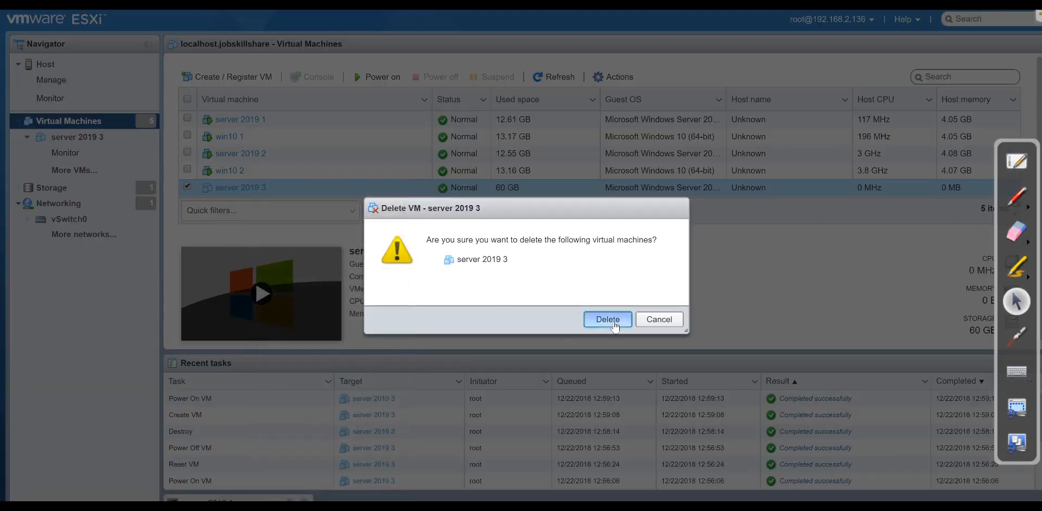
click(607, 320)
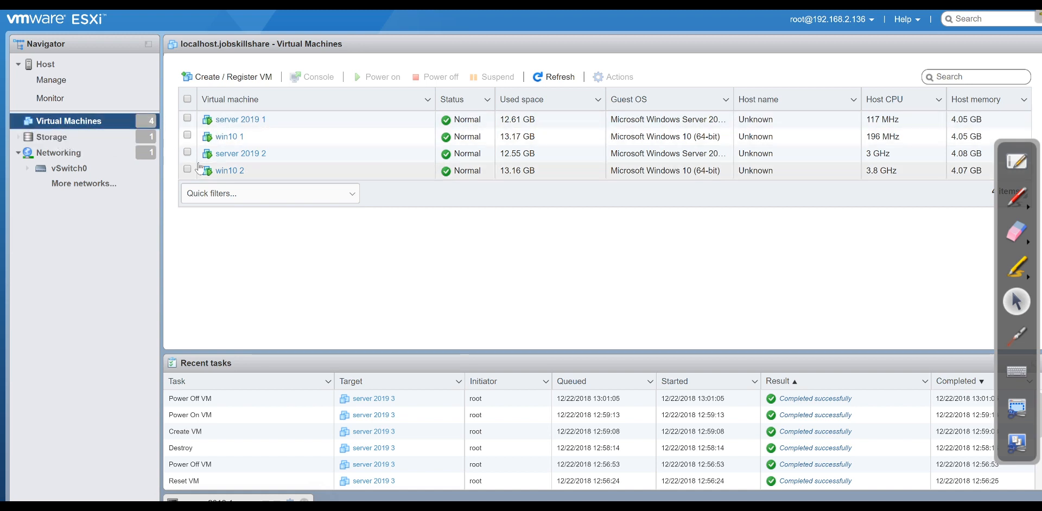
Rename server 2019 1 to 'DC' and open its summary page.
right_click(235, 125)
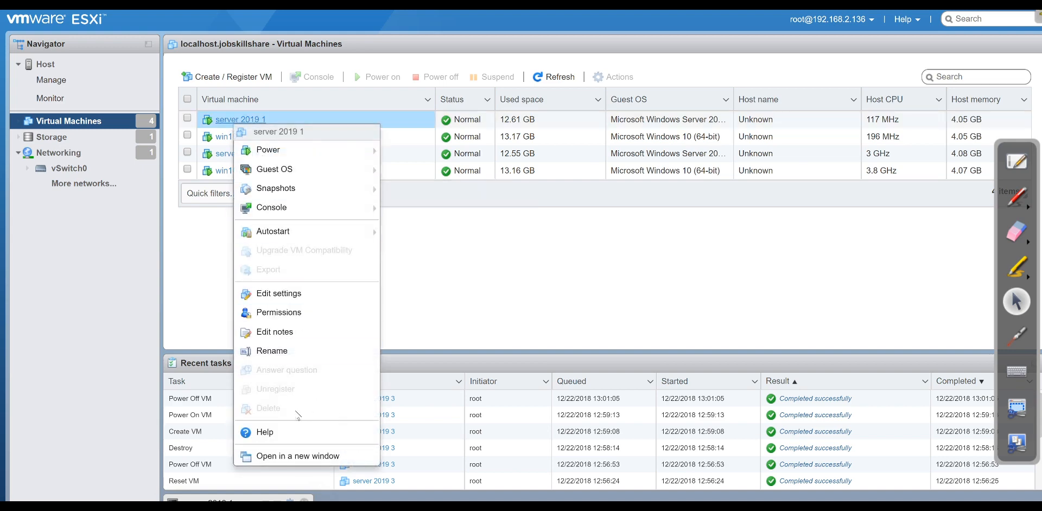
click(276, 352)
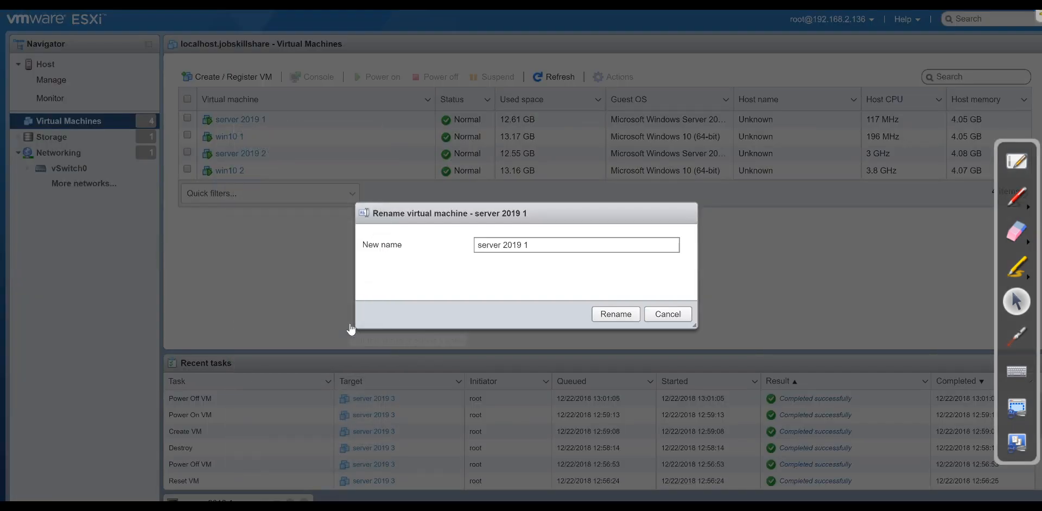
triple_click(520, 245)
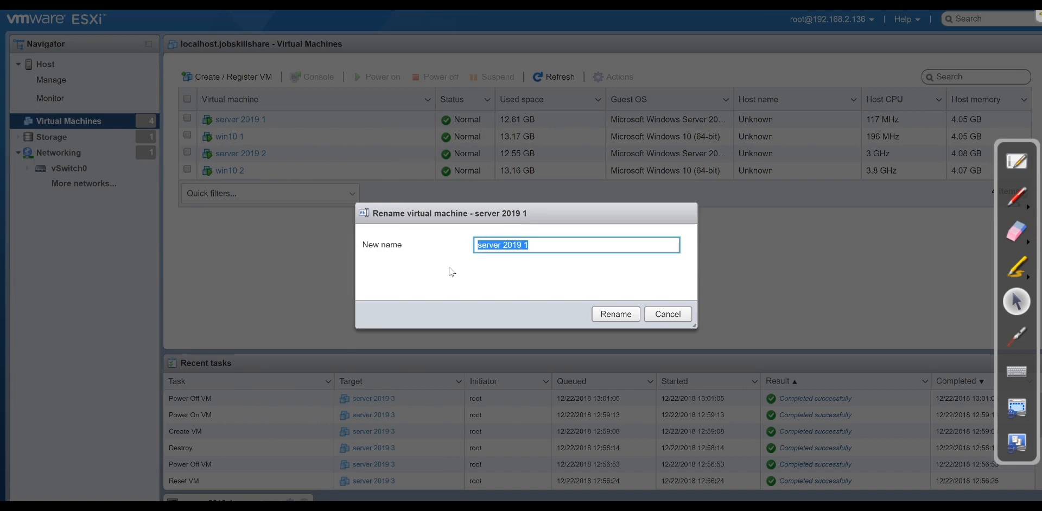
text(DC)
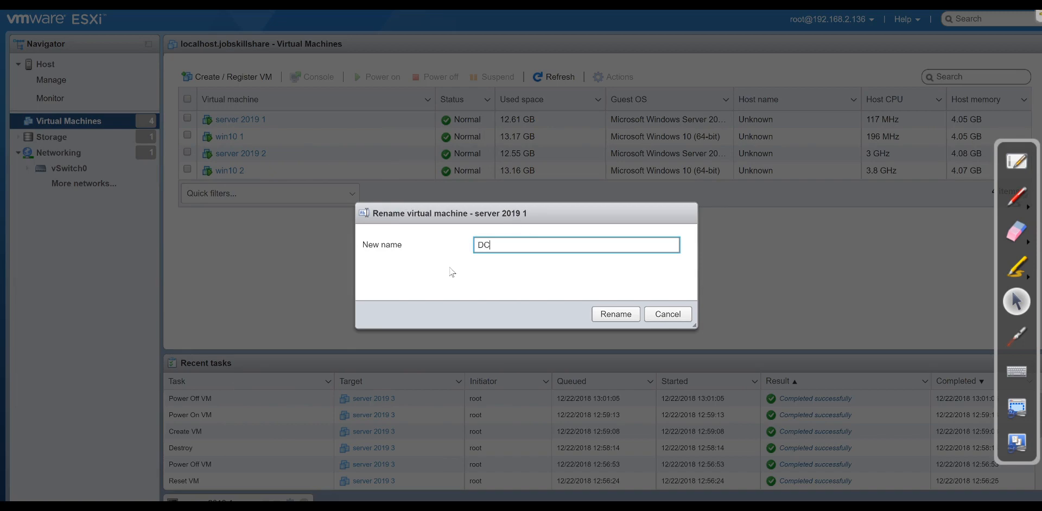
click(616, 314)
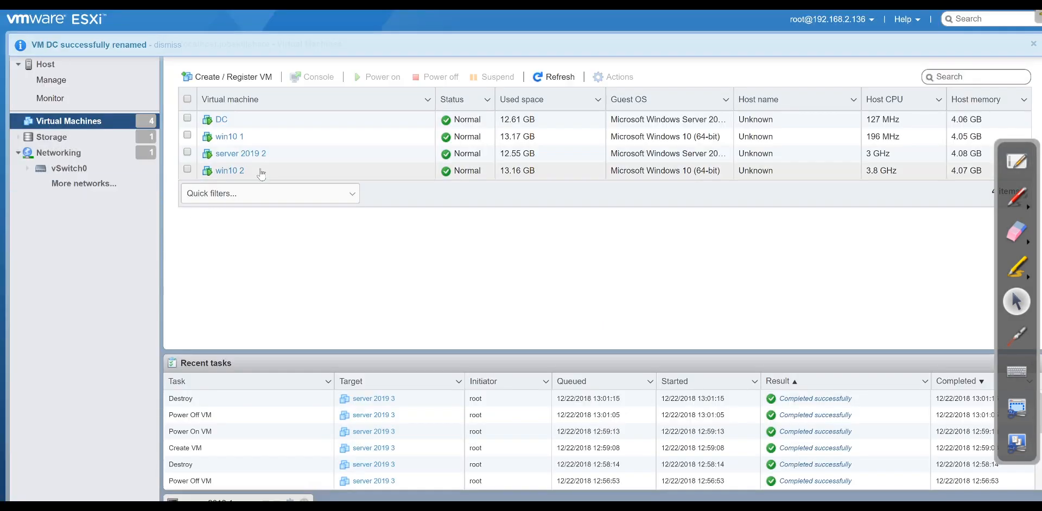
click(221, 119)
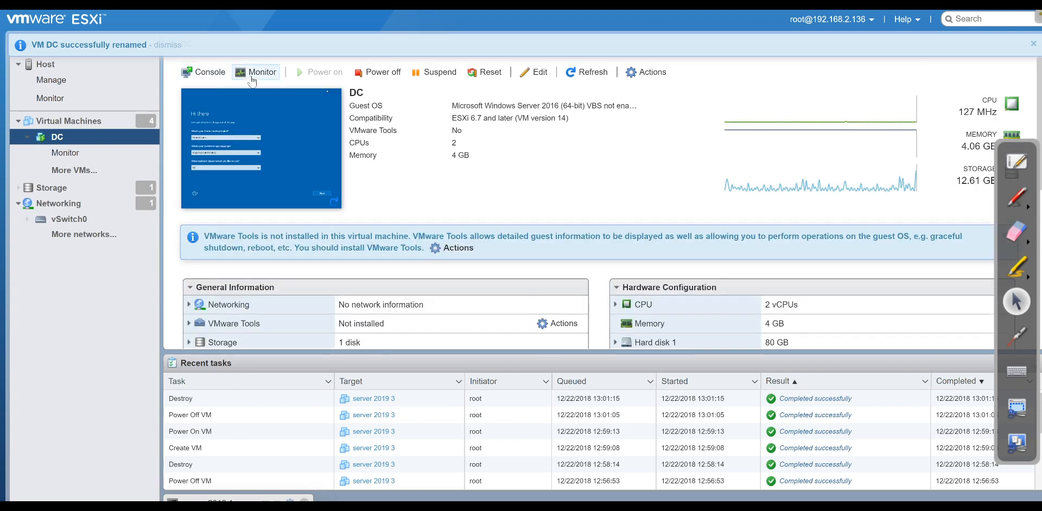
Open DC's browser console and accept the region defaults and license terms.
click(206, 111)
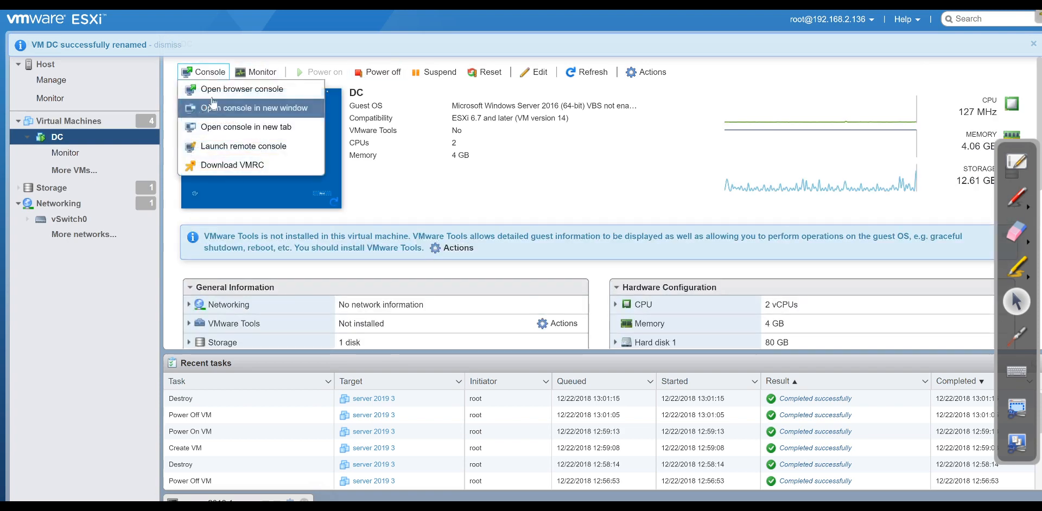
click(217, 88)
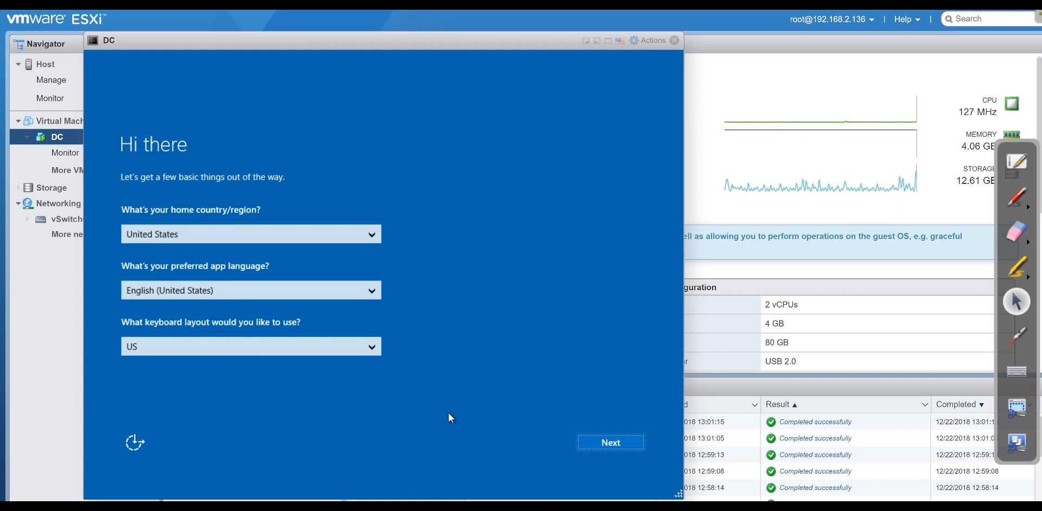
click(630, 450)
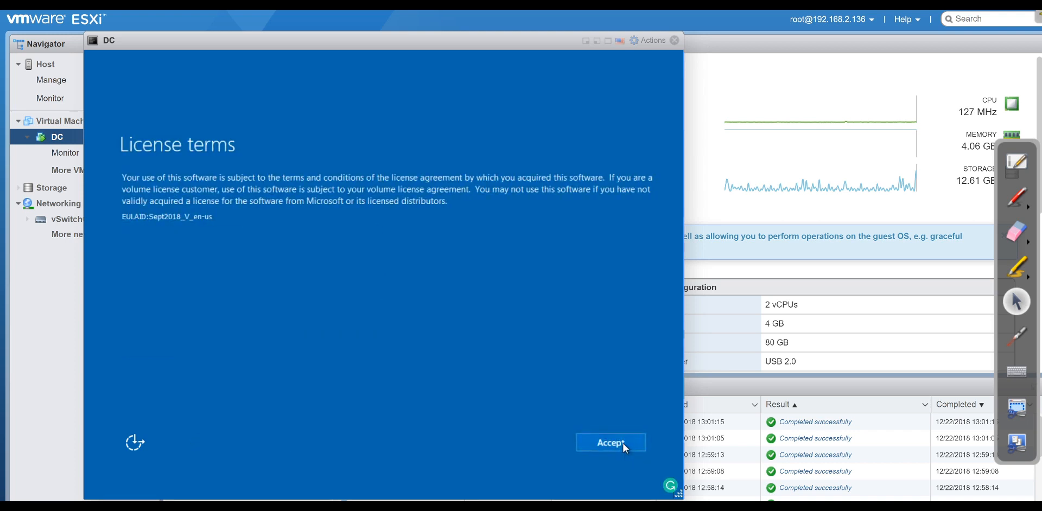
click(620, 441)
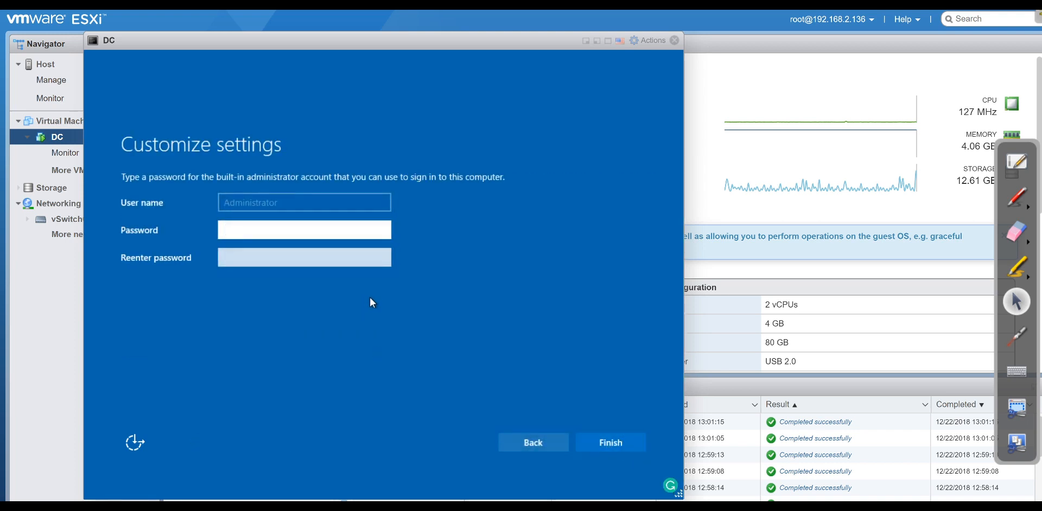
Enter and confirm the Administrator password to complete first-run setup.
text(P@ssw0rd)
key(Tab)
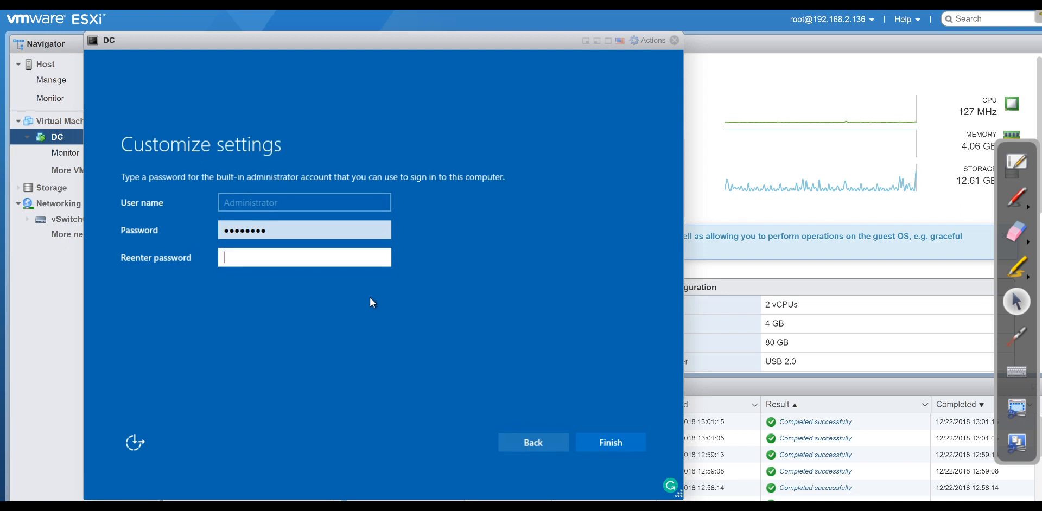
text(P@ssw0rd)
key(Return)
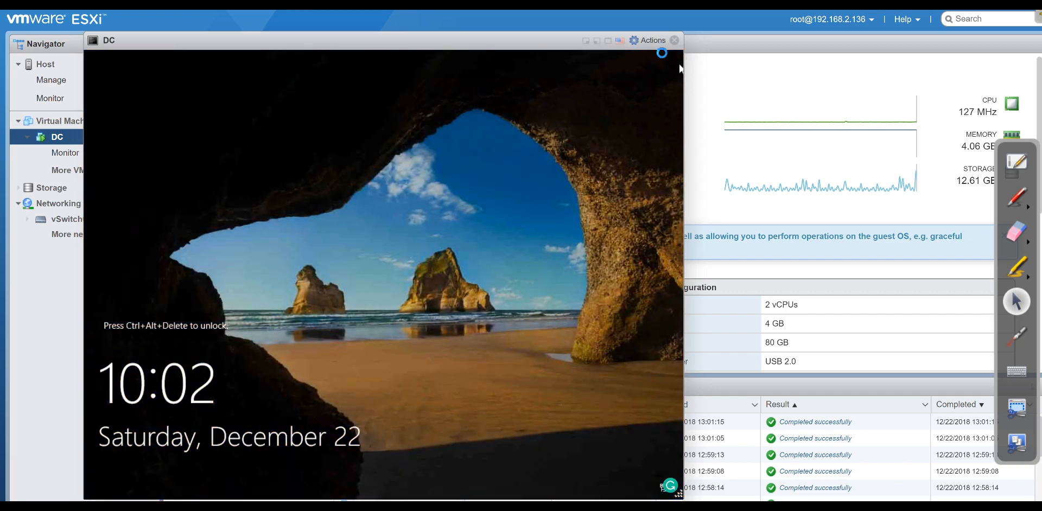
Send Ctrl-Alt-Delete to the DC and sign in as Administrator with its password.
click(662, 44)
mouse_move(688, 160)
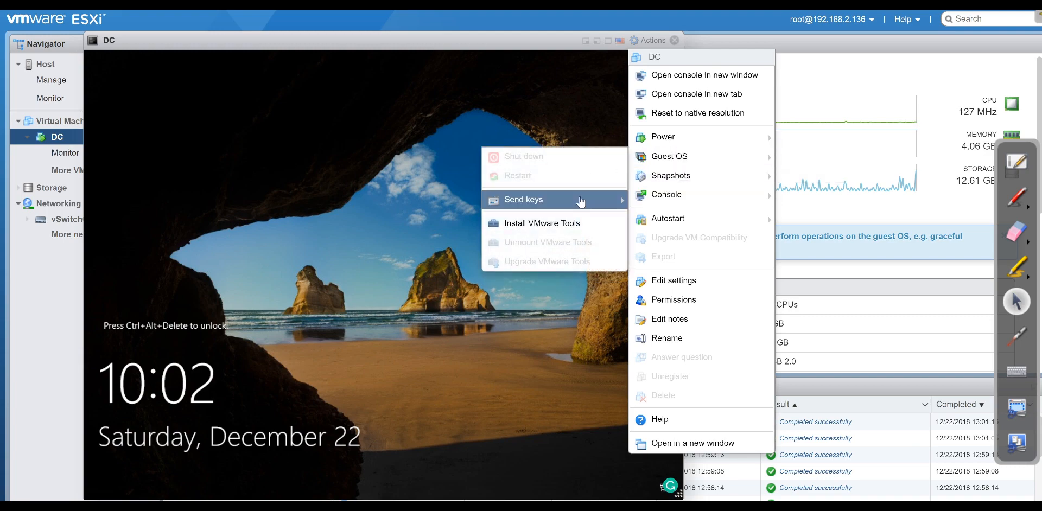
mouse_move(581, 202)
click(447, 209)
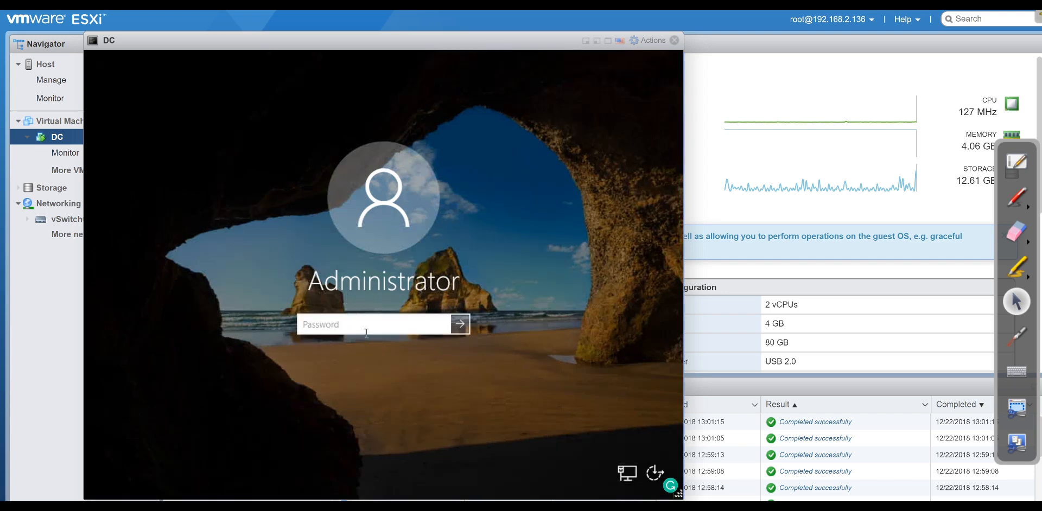
text(********)
key(Return)
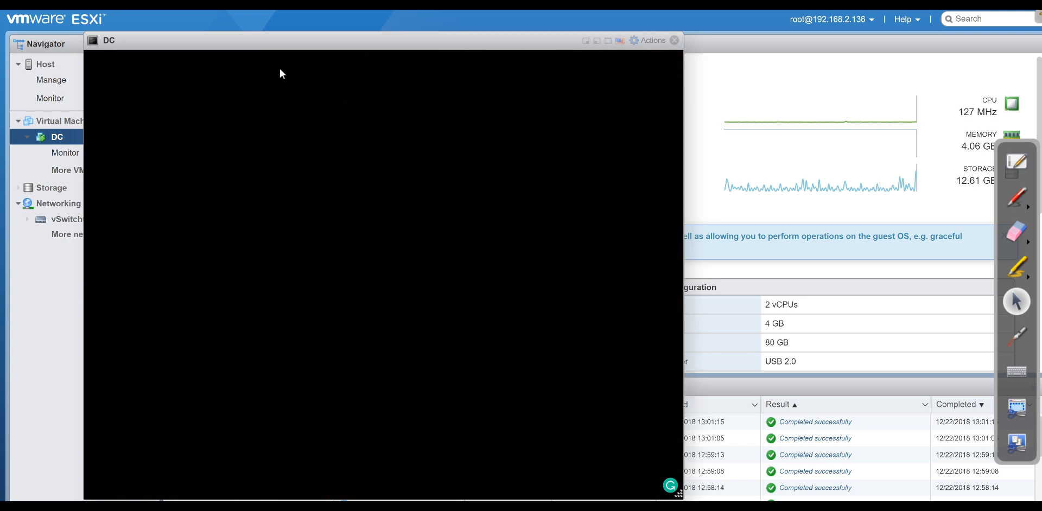
drag(293, 50, 369, 51)
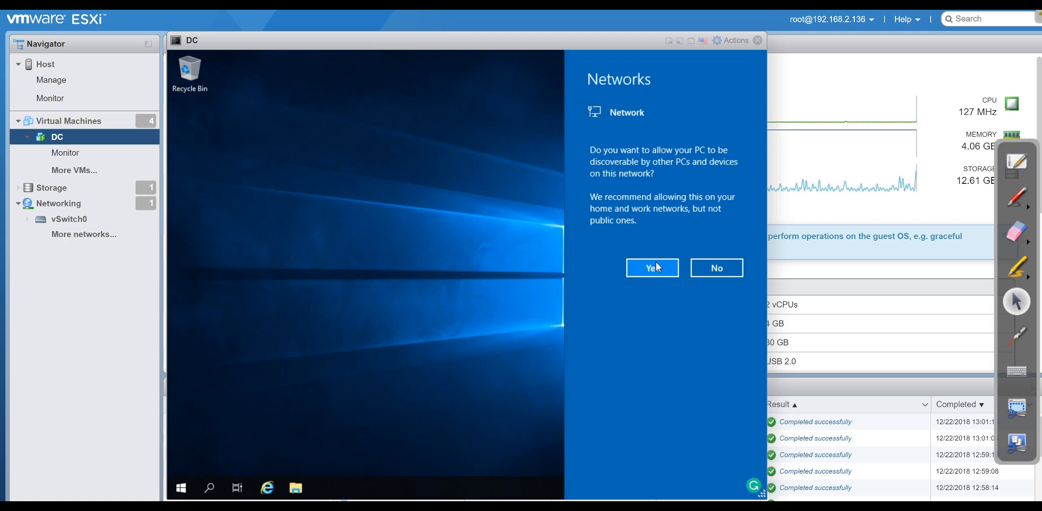
Allow network discovery on the DC and search Windows for 'firewall'.
click(654, 269)
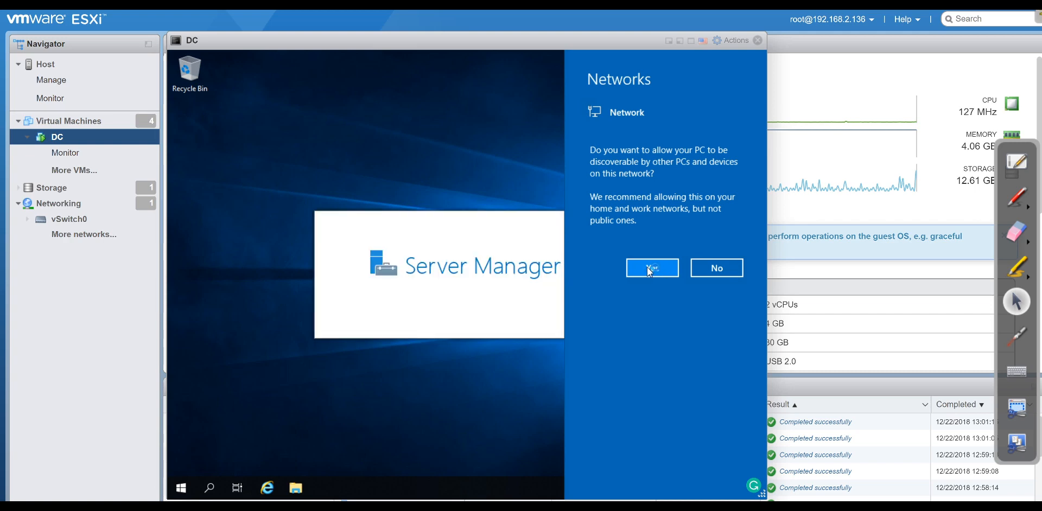
click(647, 267)
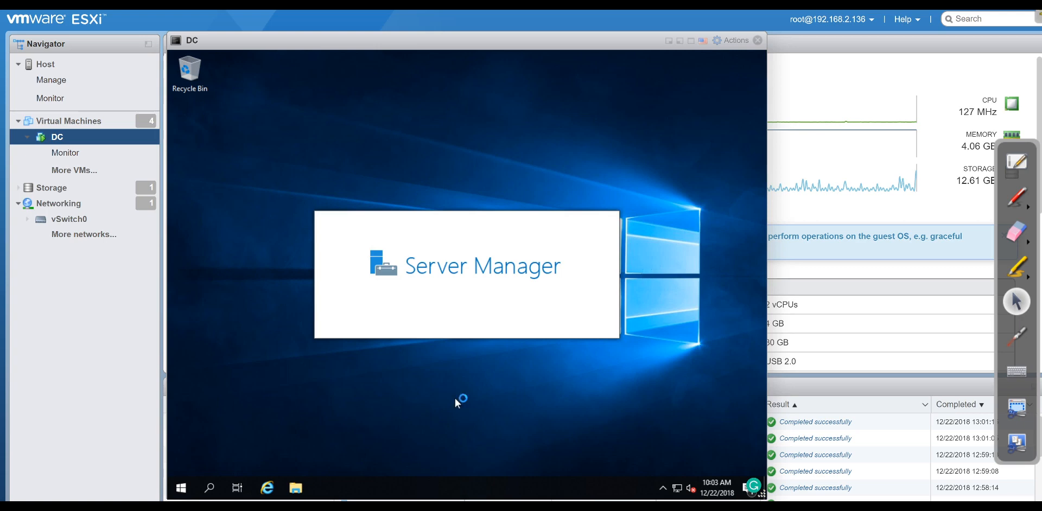
right_click(188, 488)
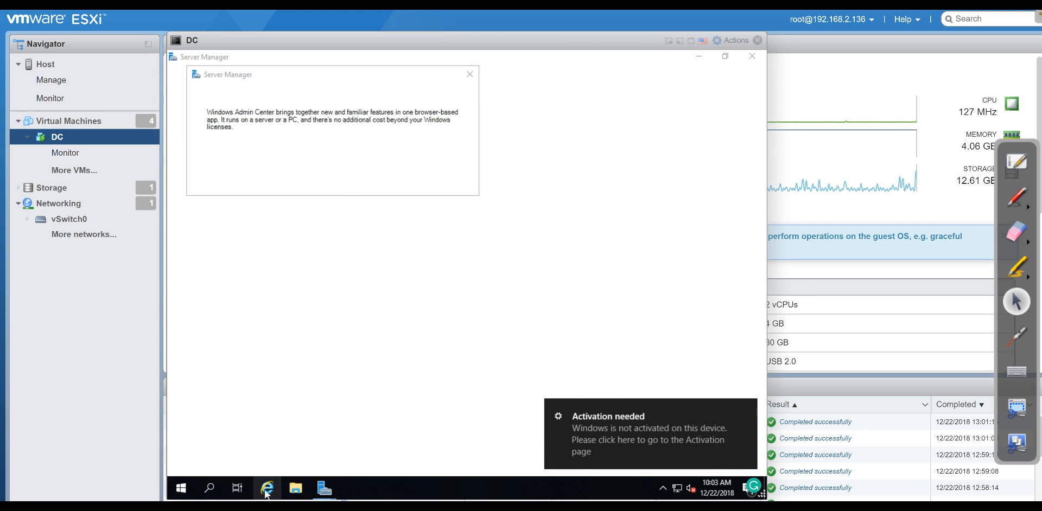
click(211, 489)
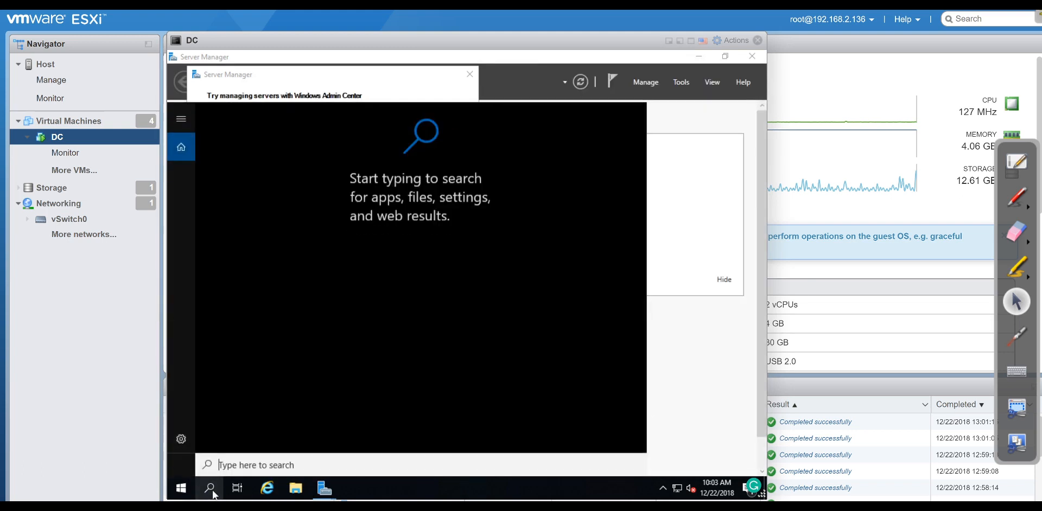
text(f)
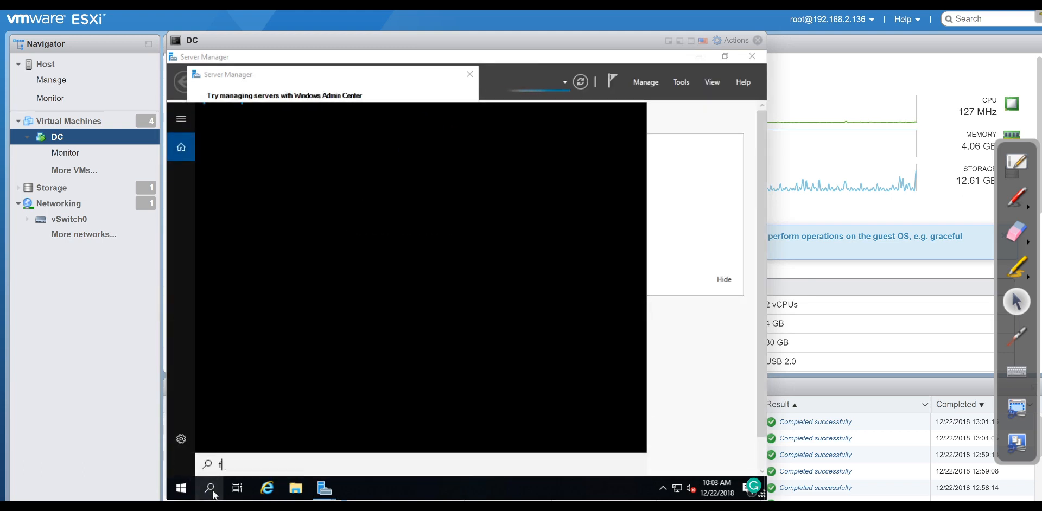
text(irewall)
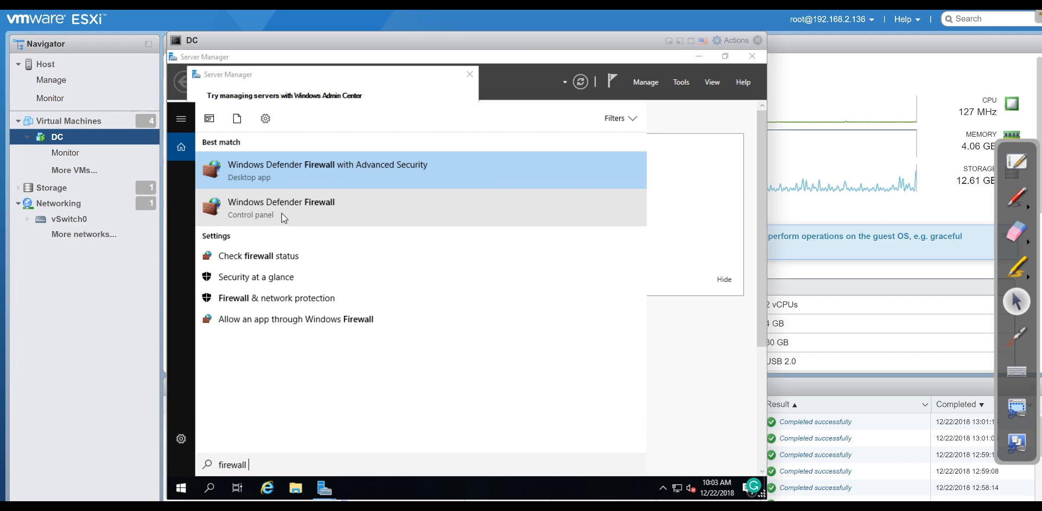
Confirm Windows Defender Firewall stays off for private and public networks, leaving settings unchanged.
click(268, 213)
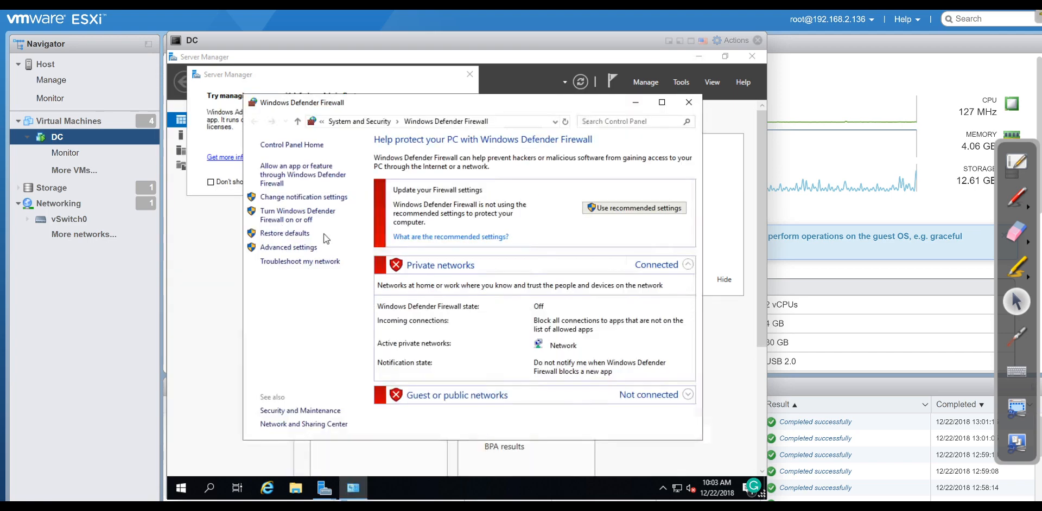
click(291, 220)
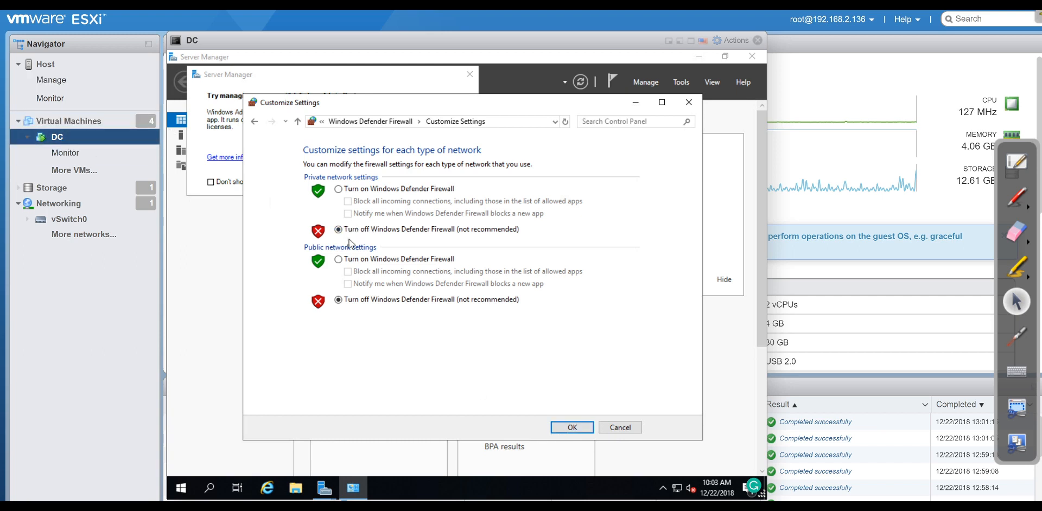
click(635, 426)
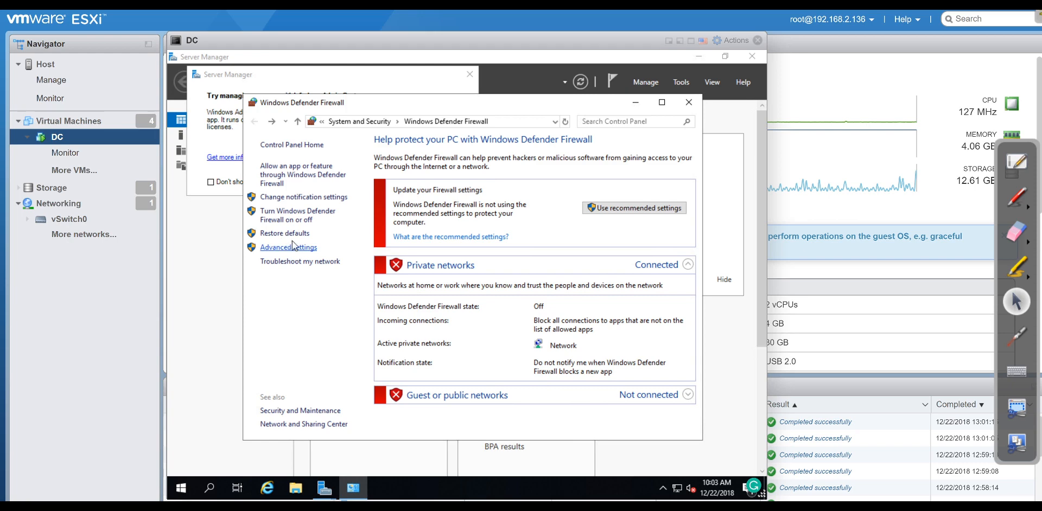
Open System settings and confirm Remote Desktop is enabled on the DC.
right_click(182, 488)
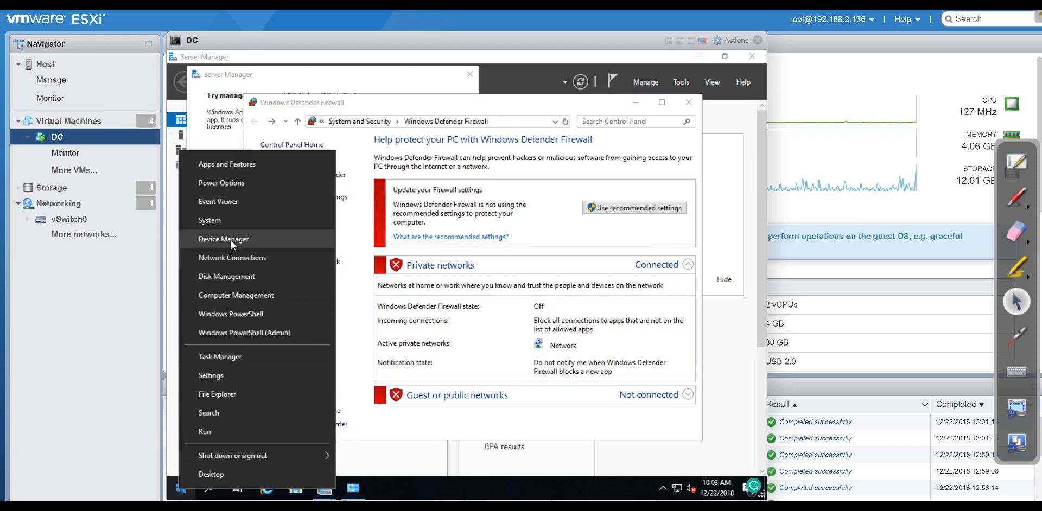
click(237, 227)
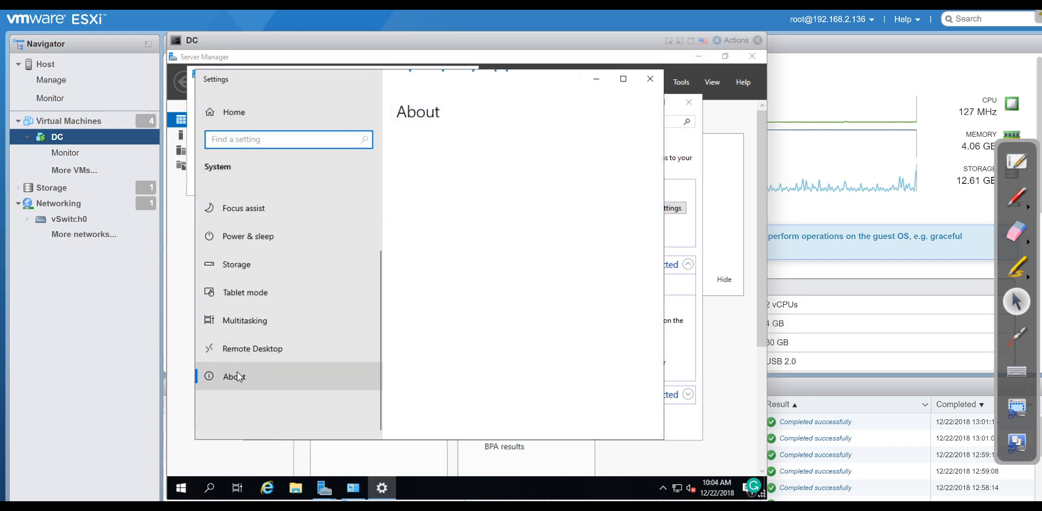
click(241, 348)
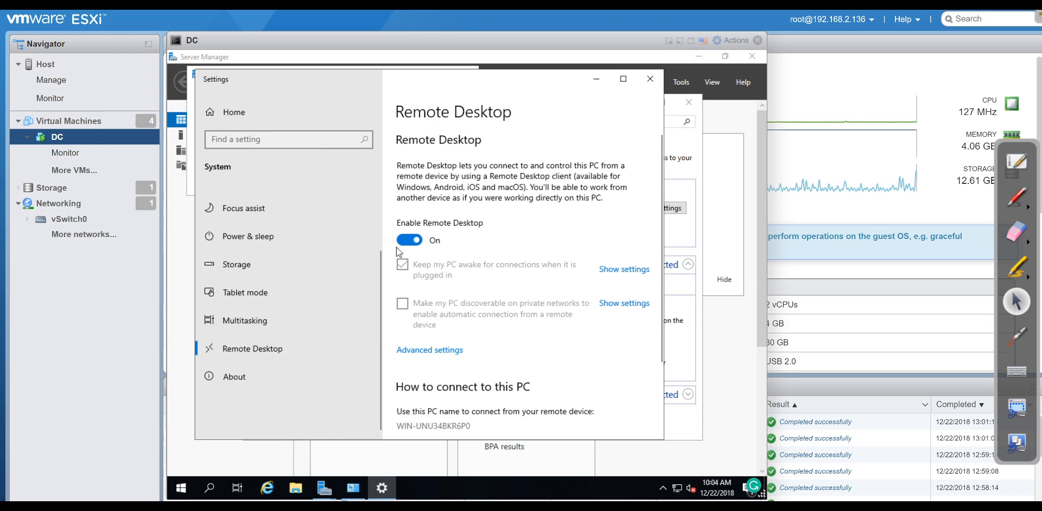
Close Settings, the Windows Defender Firewall window and the Windows Admin Center notice.
click(659, 81)
click(684, 98)
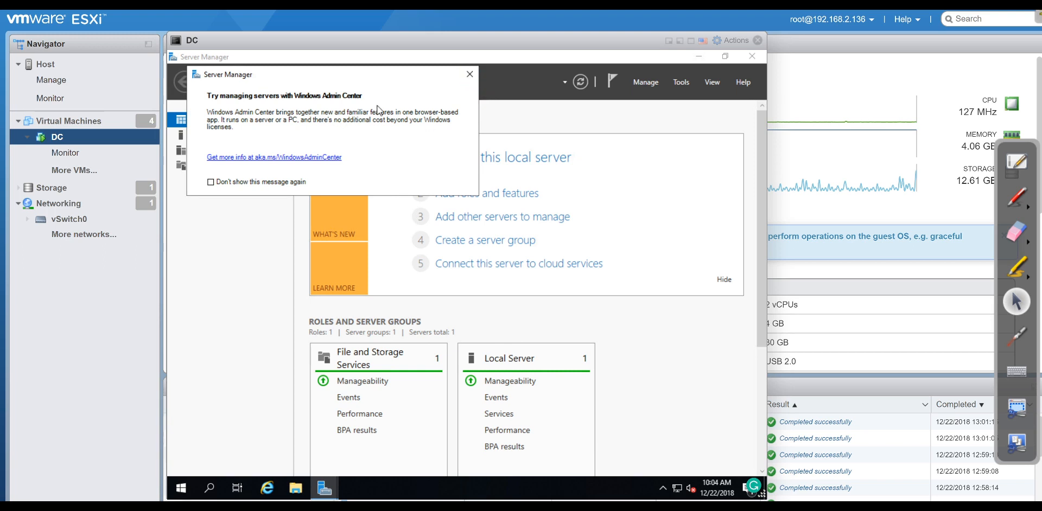
click(469, 74)
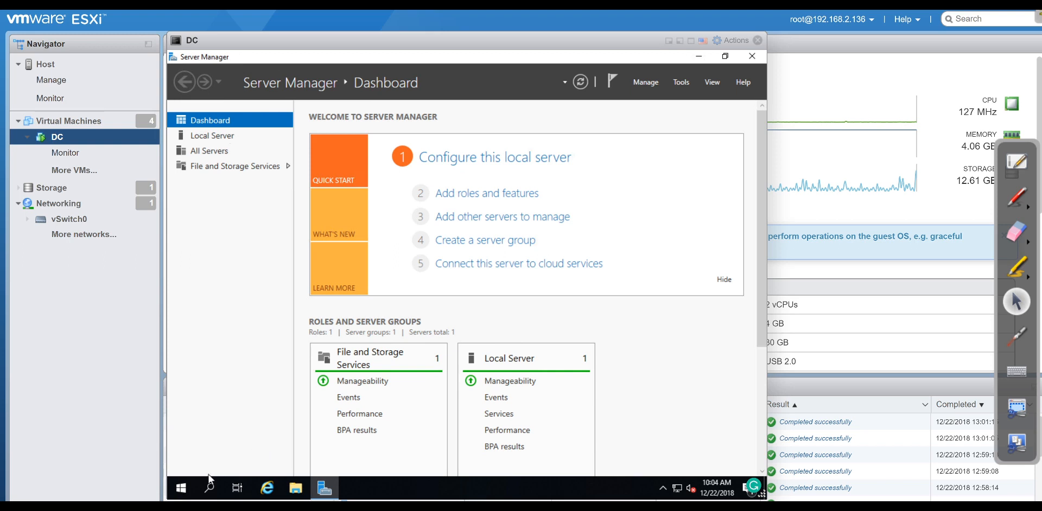
Rename the DC's computer to 'dc' from System settings and restart it immediately.
right_click(184, 489)
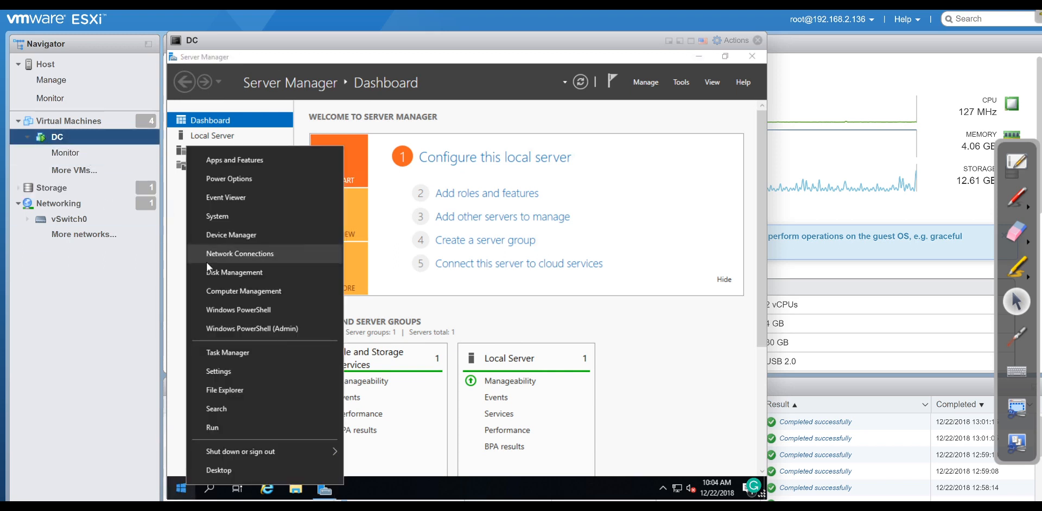
click(225, 218)
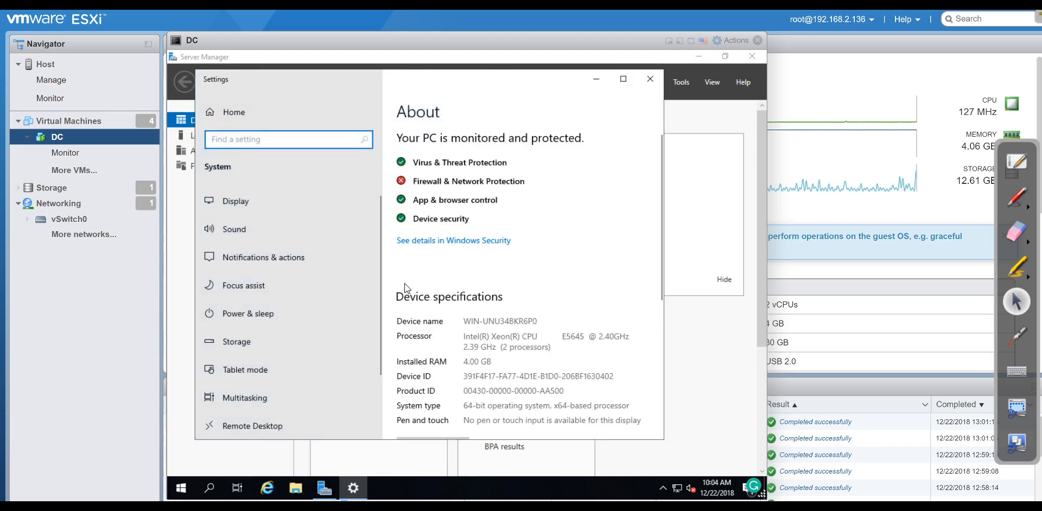
scroll(425, 297, down, 3)
scroll(425, 297, down, 2)
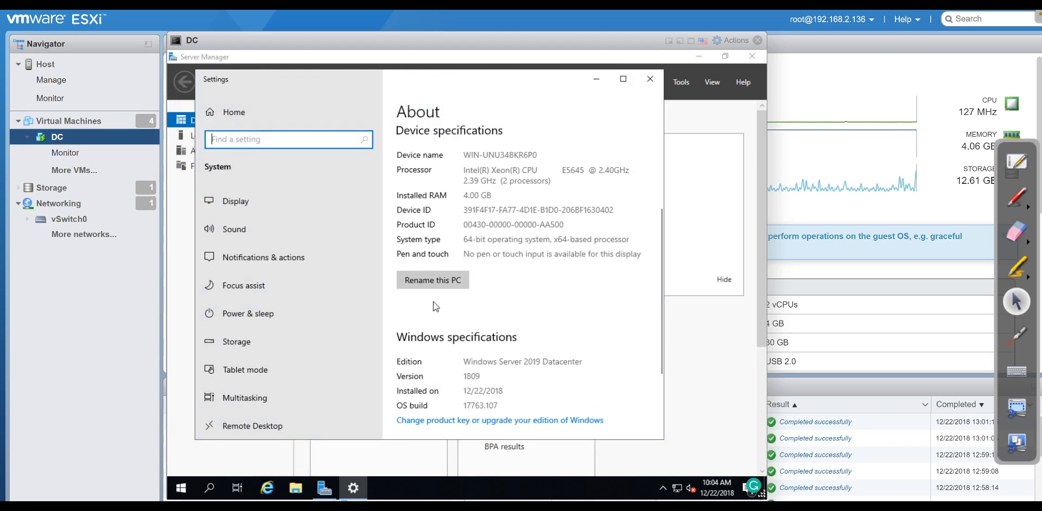
click(448, 275)
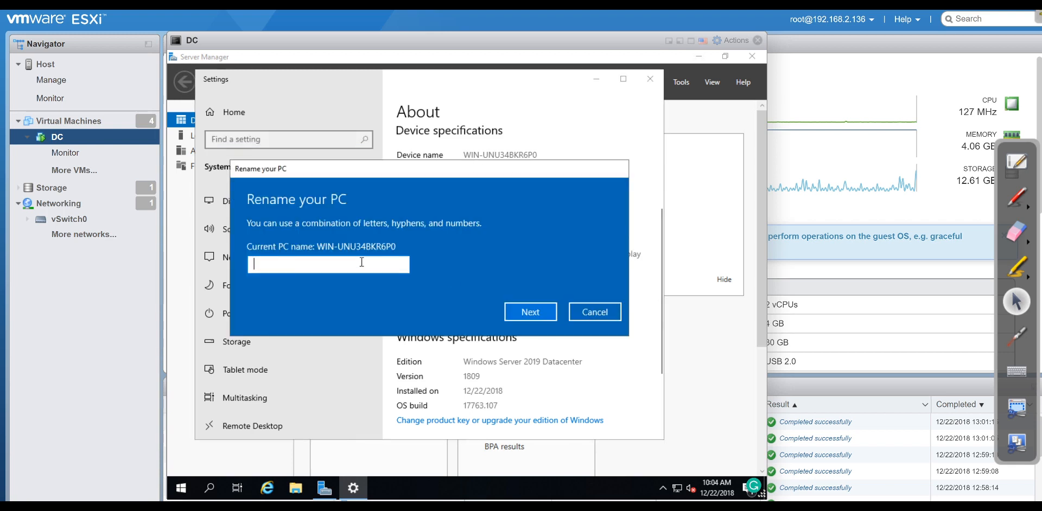
text(dc)
click(529, 312)
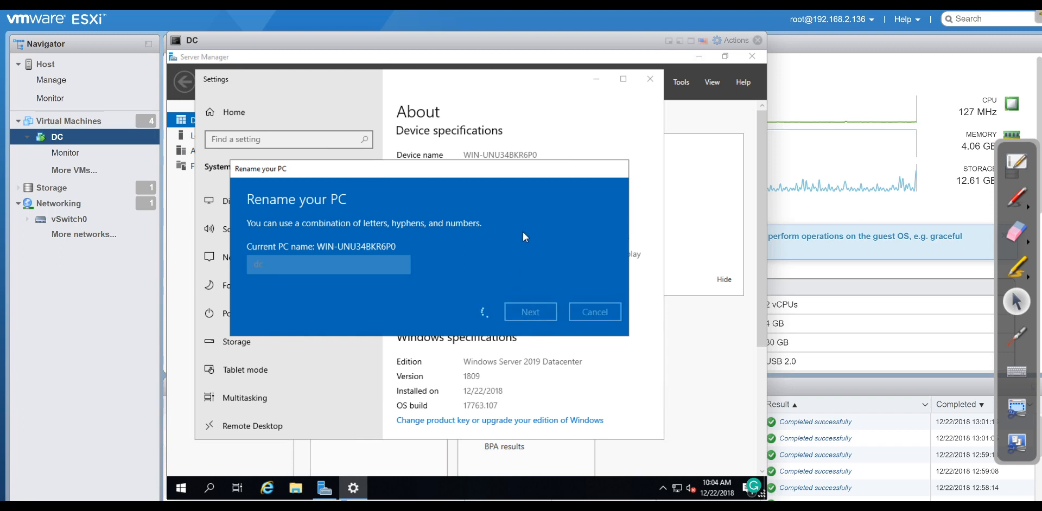
click(525, 287)
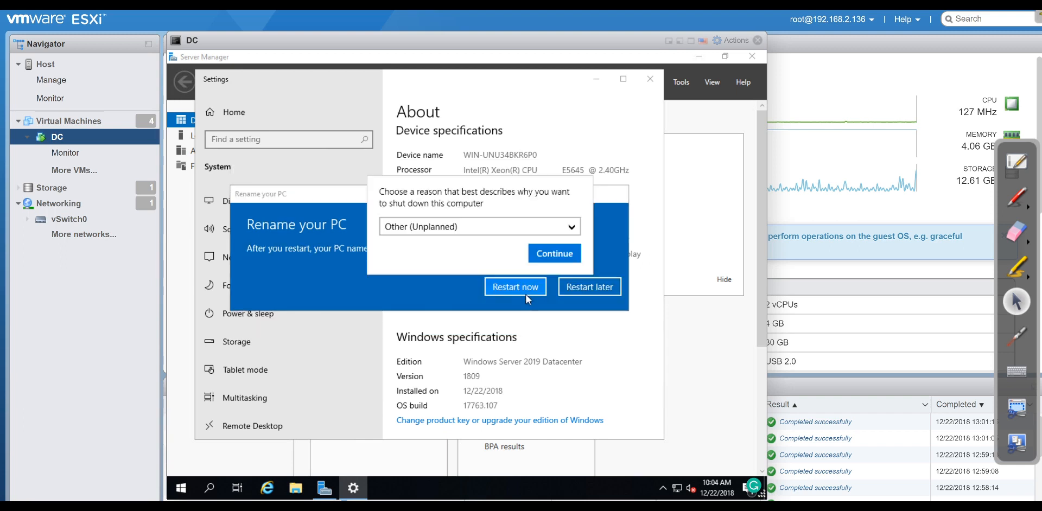
click(550, 265)
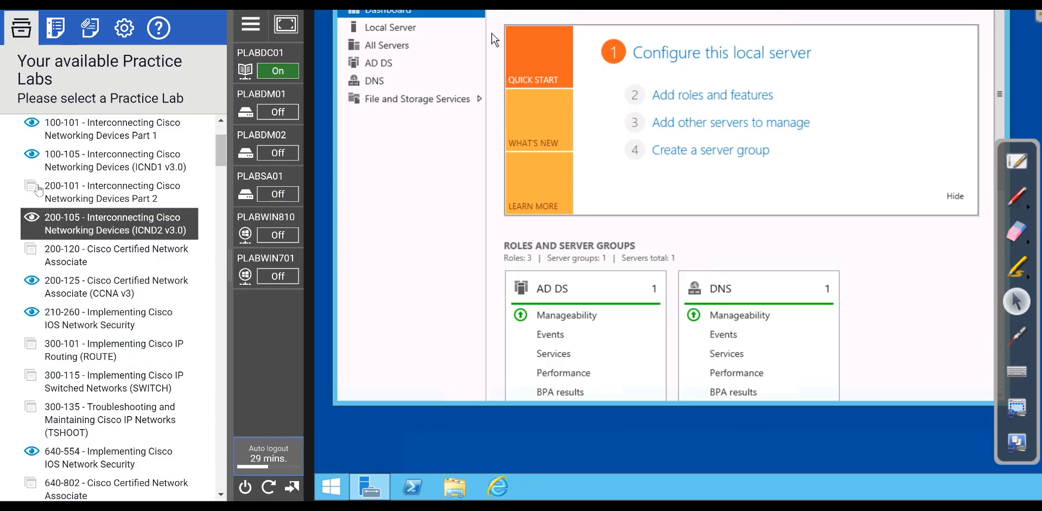
scroll(38, 190, up, 2)
scroll(103, 282, down, 8)
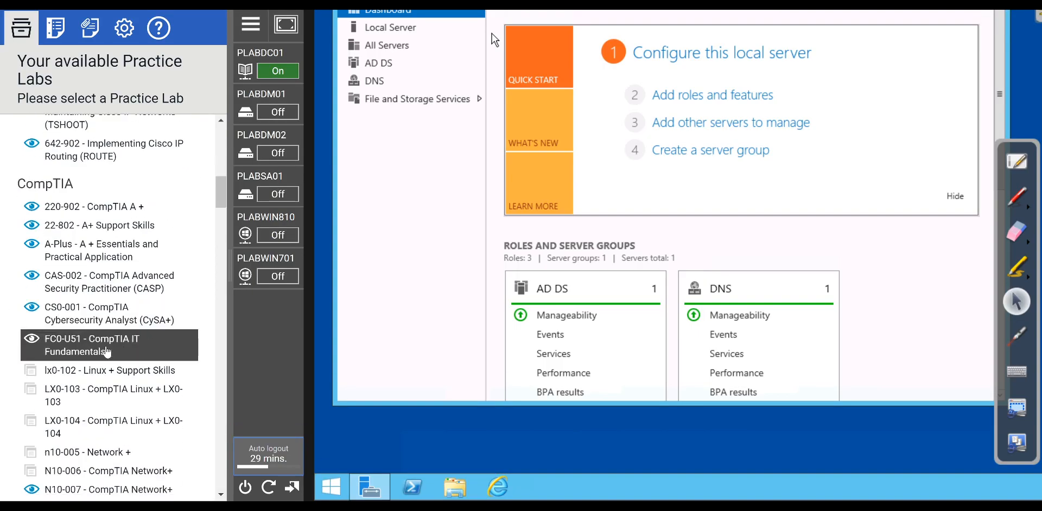
scroll(107, 352, down, 10)
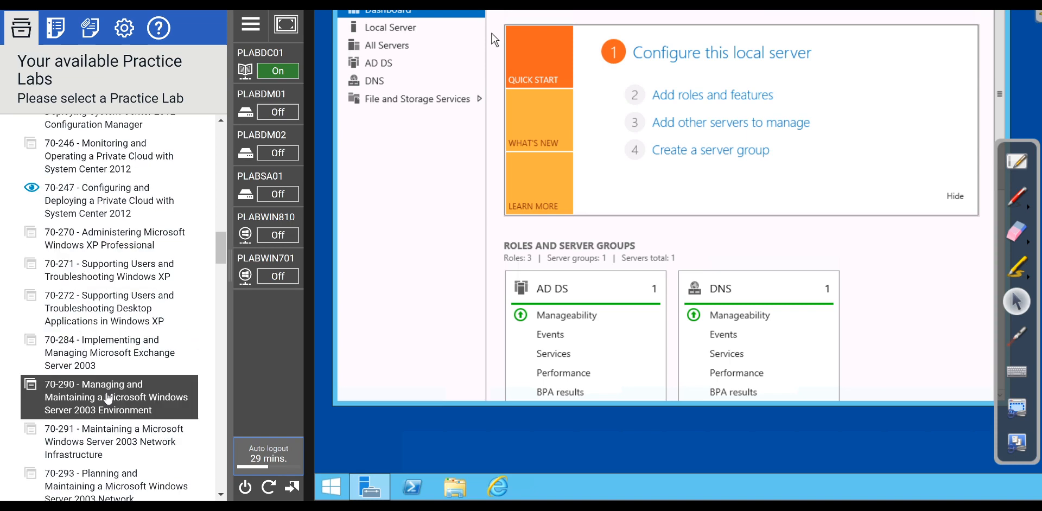
scroll(107, 399, down, 4)
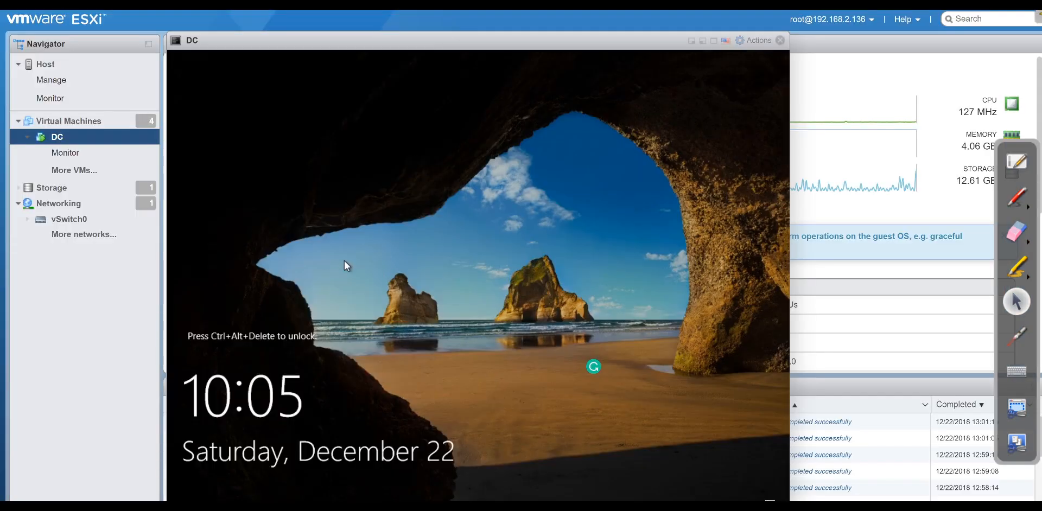
Send Ctrl-Alt-Delete to the restarted DC and sign in with the Administrator password.
click(755, 40)
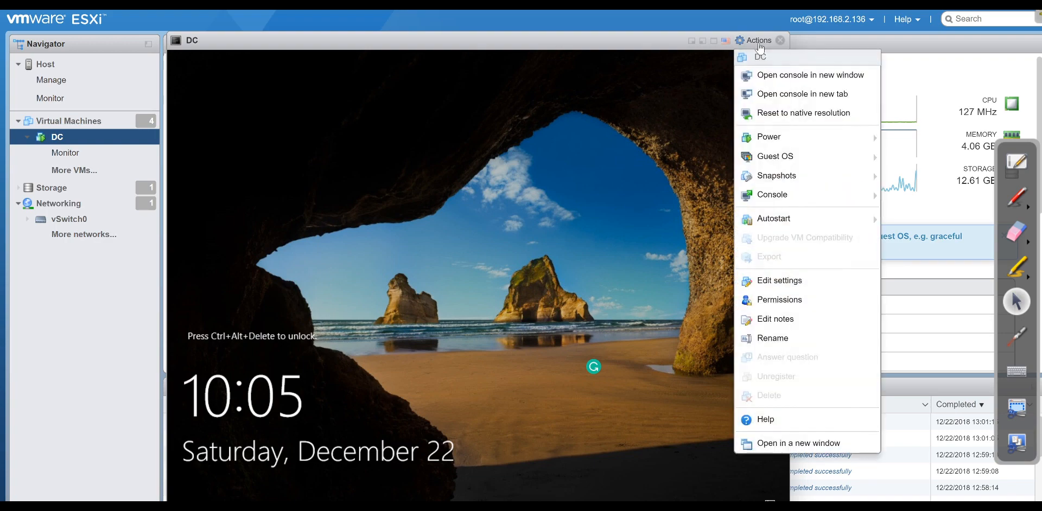
mouse_move(796, 184)
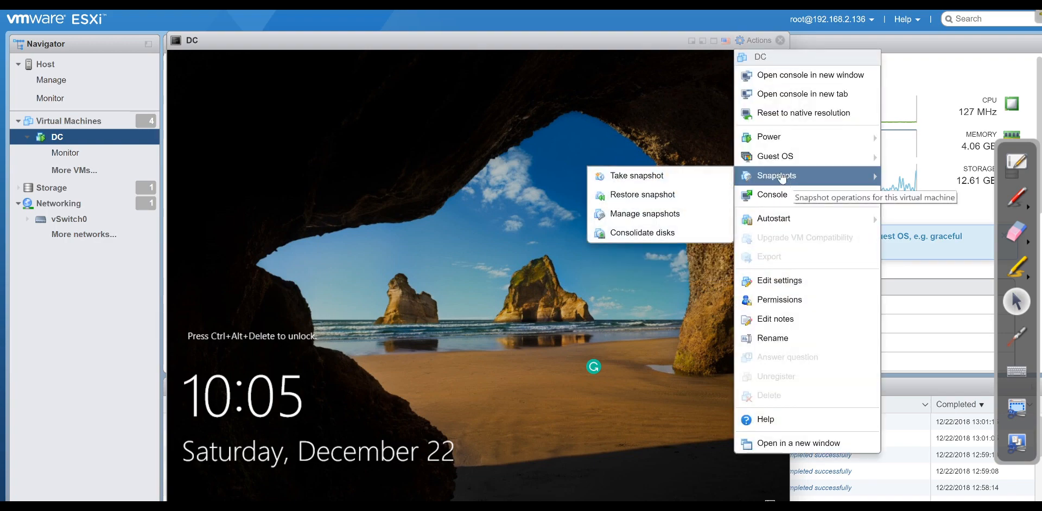
mouse_move(776, 160)
mouse_move(657, 200)
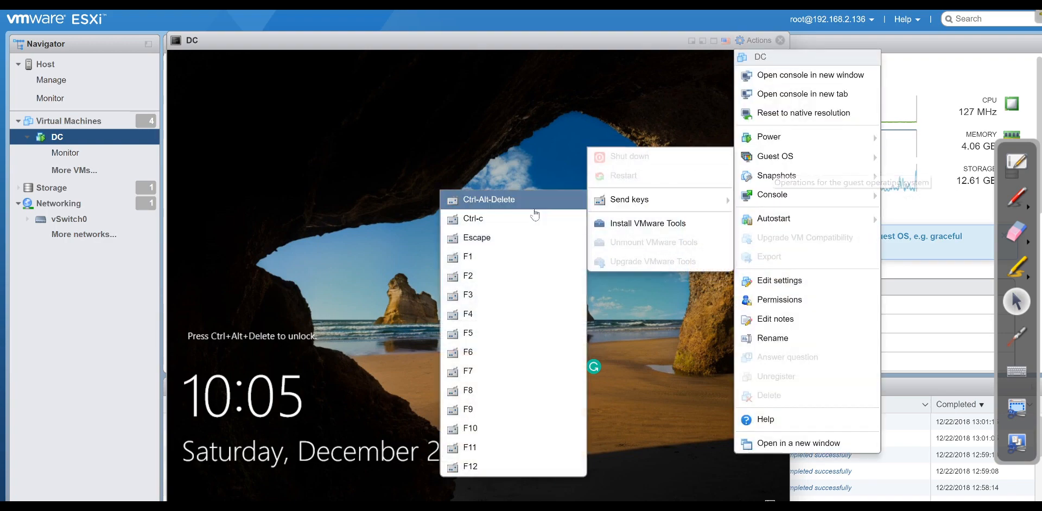
click(532, 209)
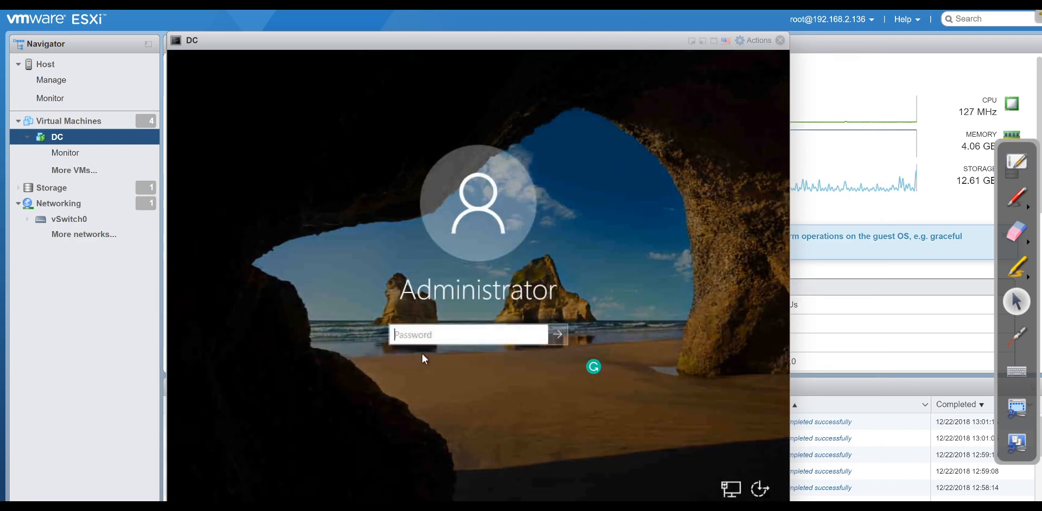
text(P@ssw0rd)
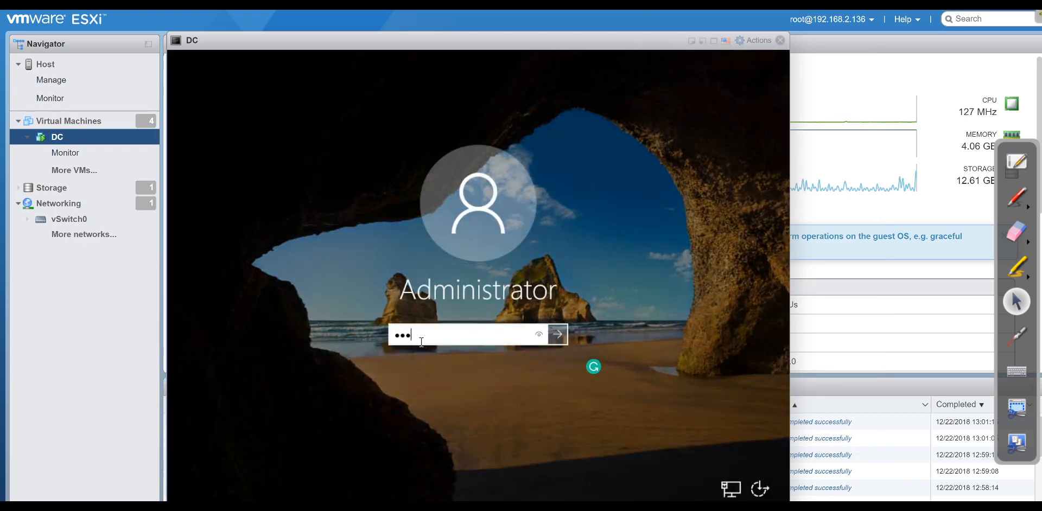
key(Return)
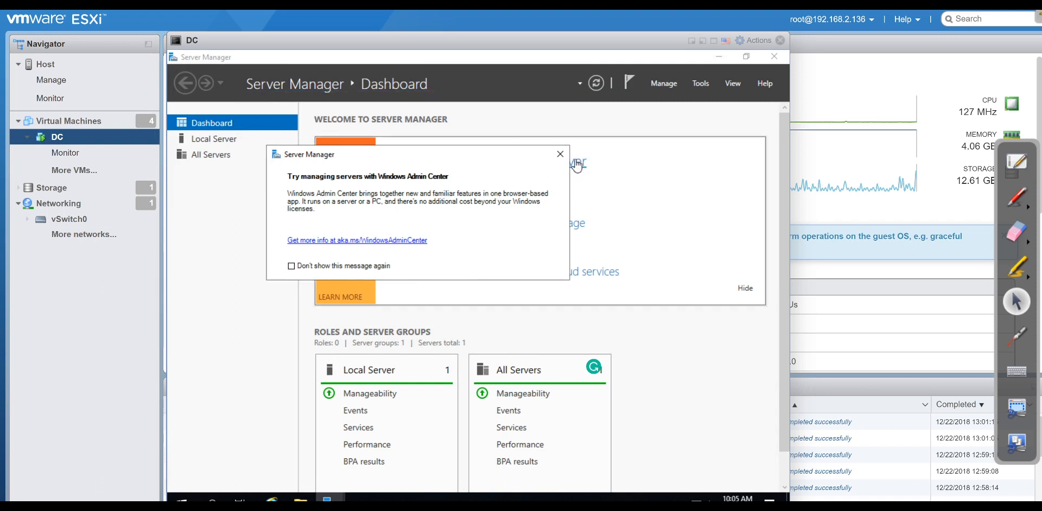
Dismiss the Admin Center notice and start a role-based Add Roles and Features install on dc.
click(561, 154)
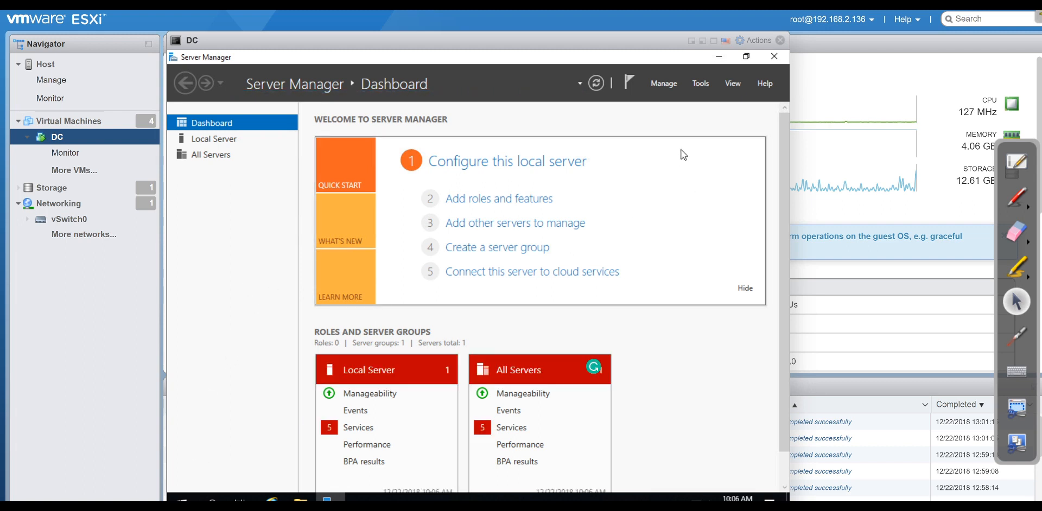
click(673, 86)
click(679, 100)
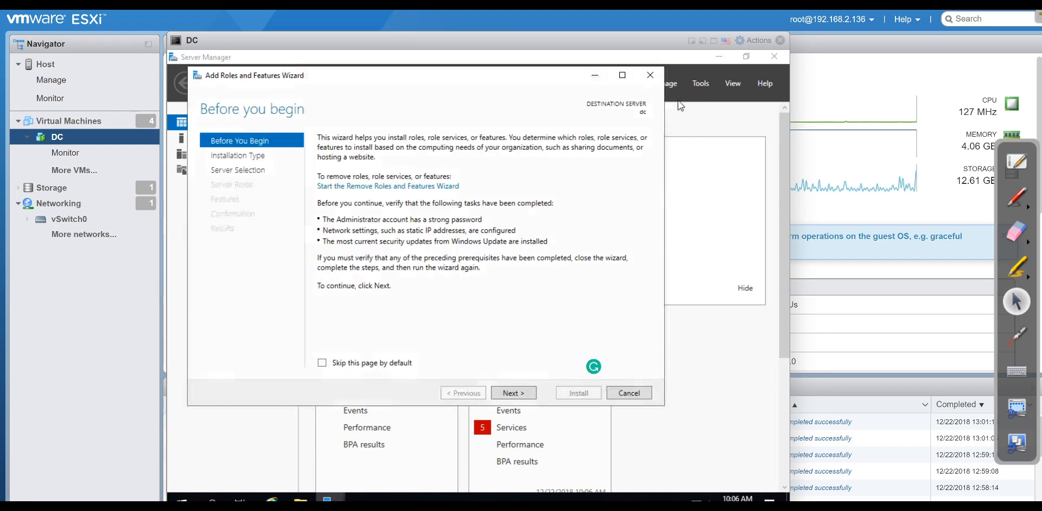
click(520, 394)
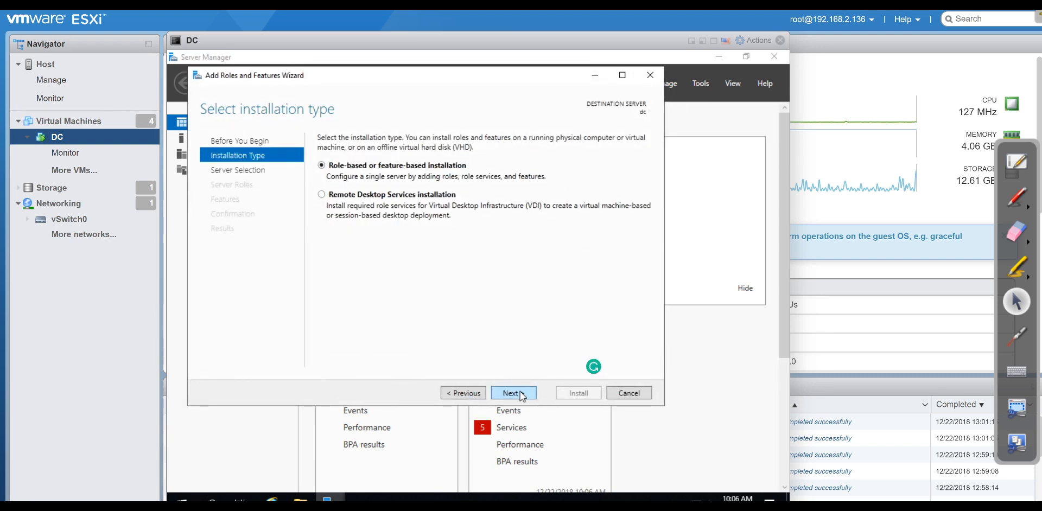
click(521, 394)
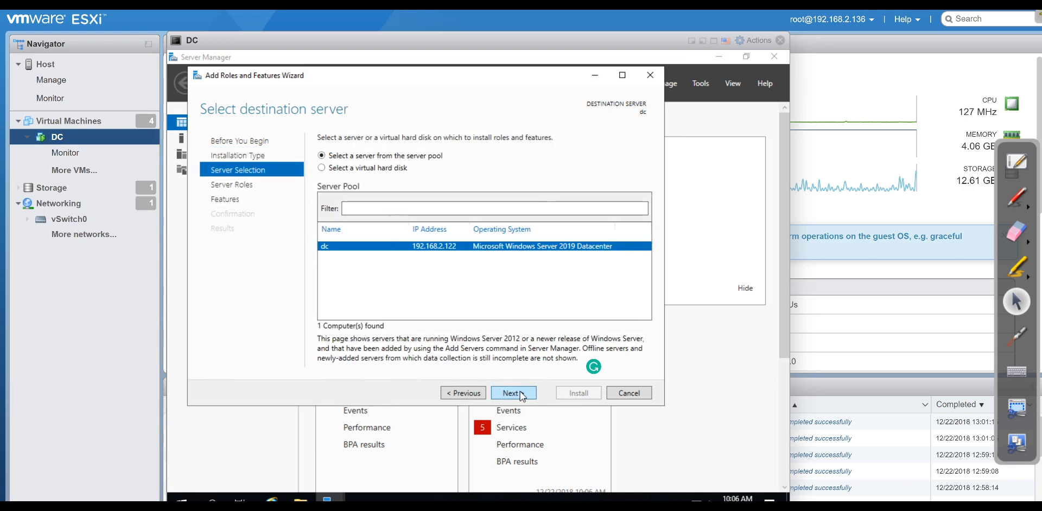
click(521, 394)
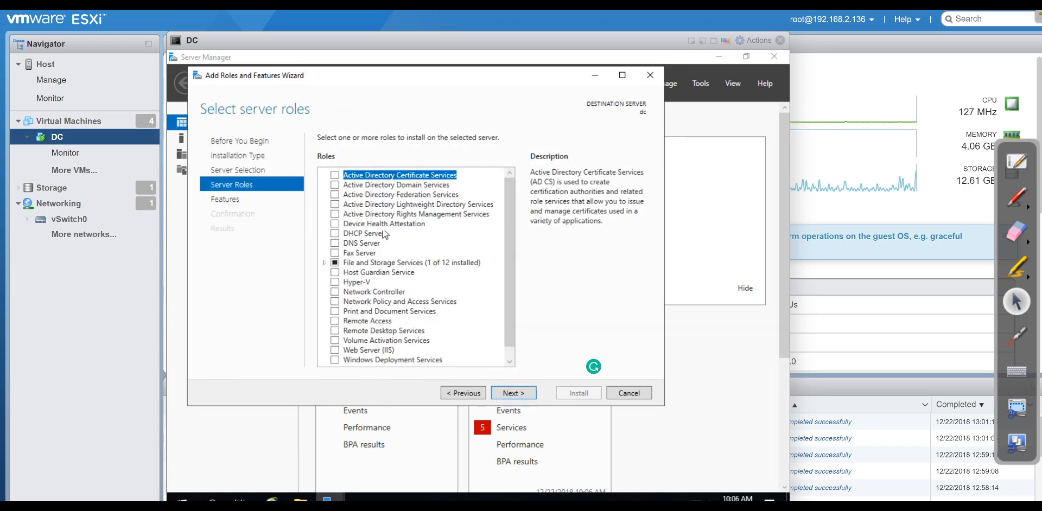
Select Active Directory Domain Services with its required features and start the installation.
click(336, 185)
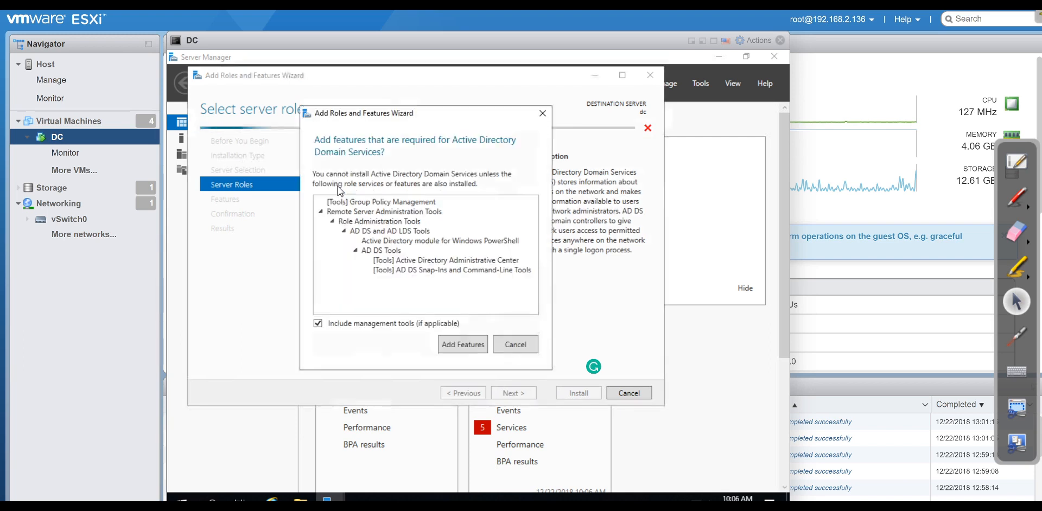
click(461, 344)
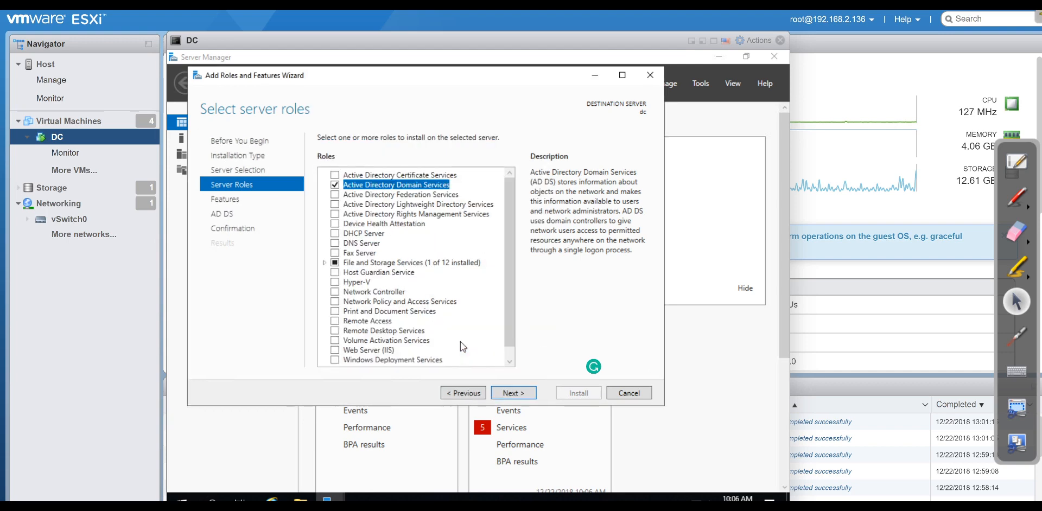
click(520, 392)
click(521, 394)
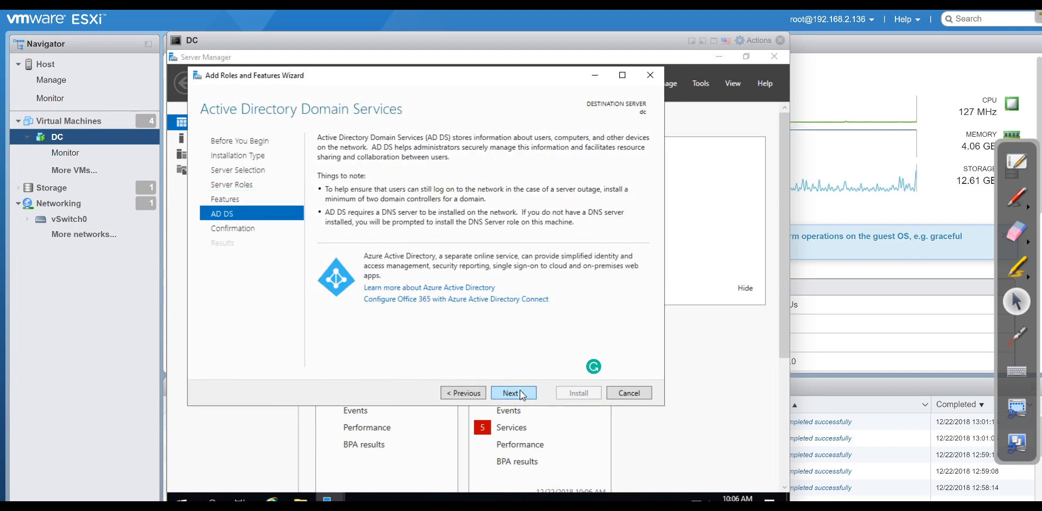
click(521, 394)
click(572, 393)
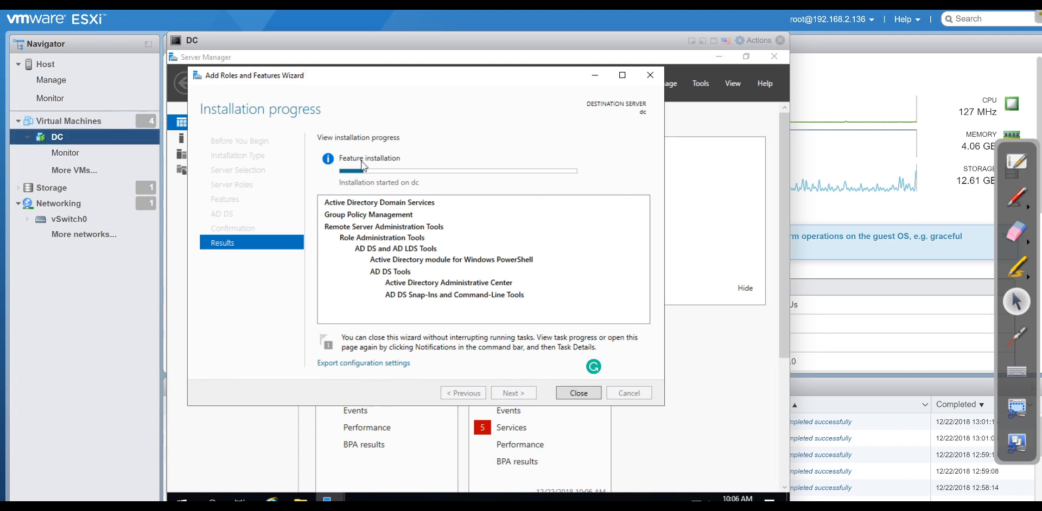
Show the list of all virtual machines with the DC console minimized.
click(98, 126)
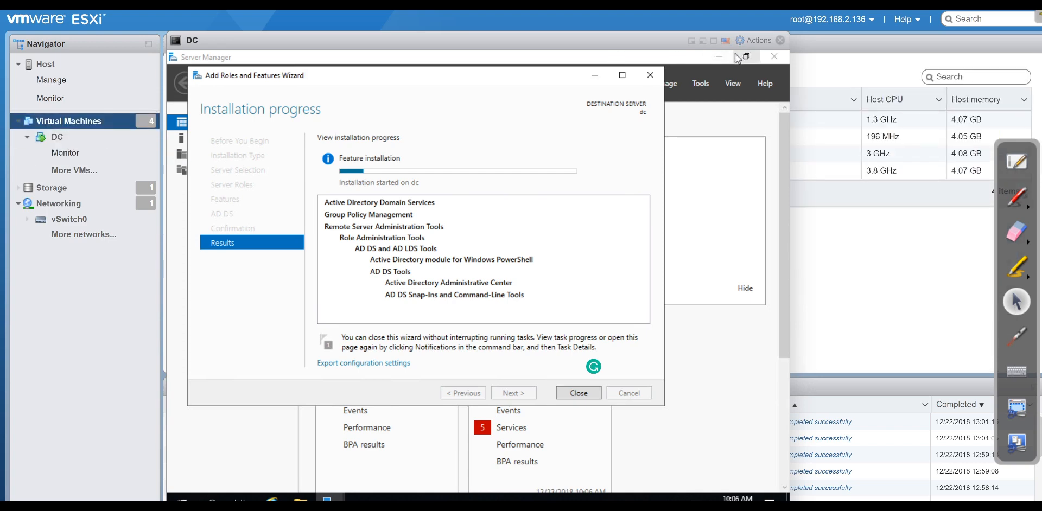
click(692, 41)
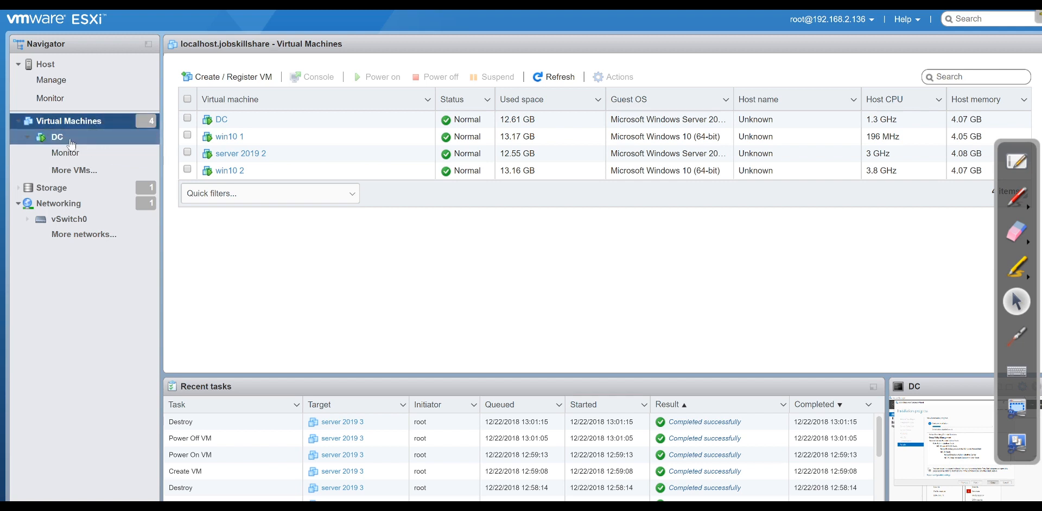
right_click(217, 123)
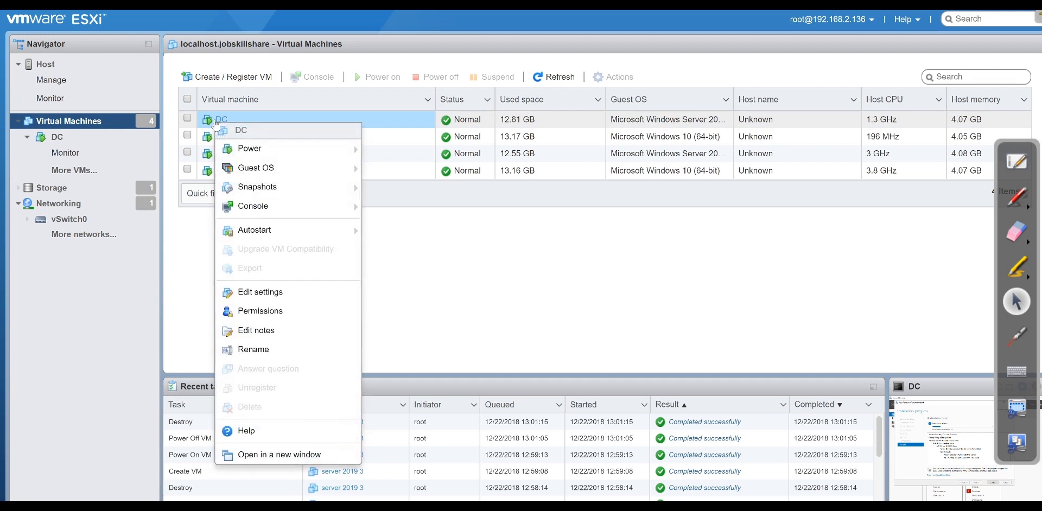
mouse_move(268, 211)
mouse_move(336, 187)
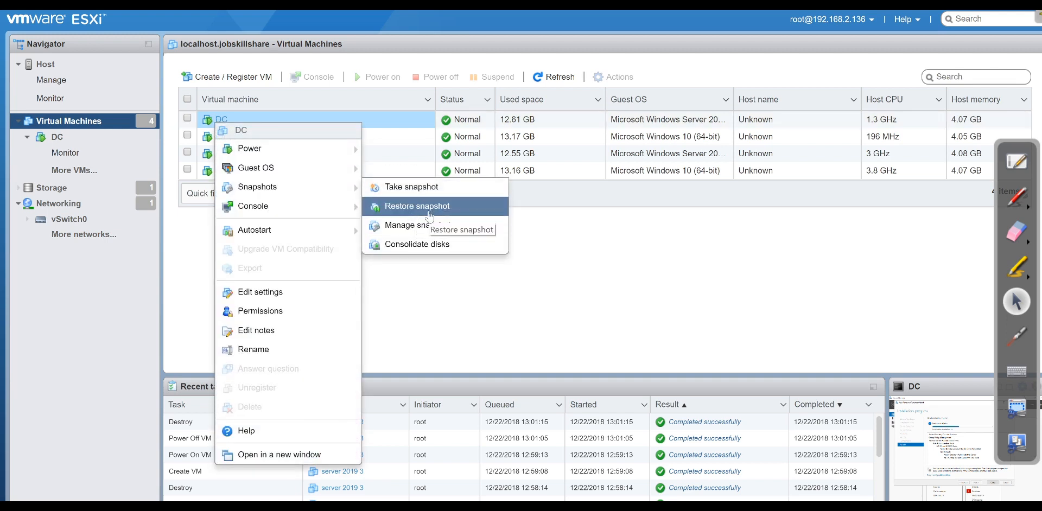
click(554, 336)
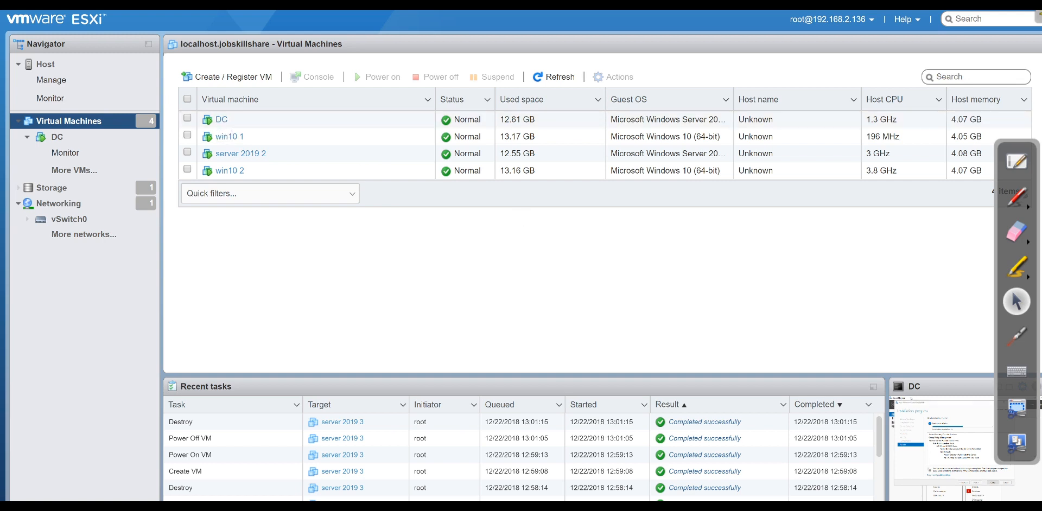
Reopen the DC console to check AD DS installation progress, then minimize it again.
drag(815, 384, 728, 359)
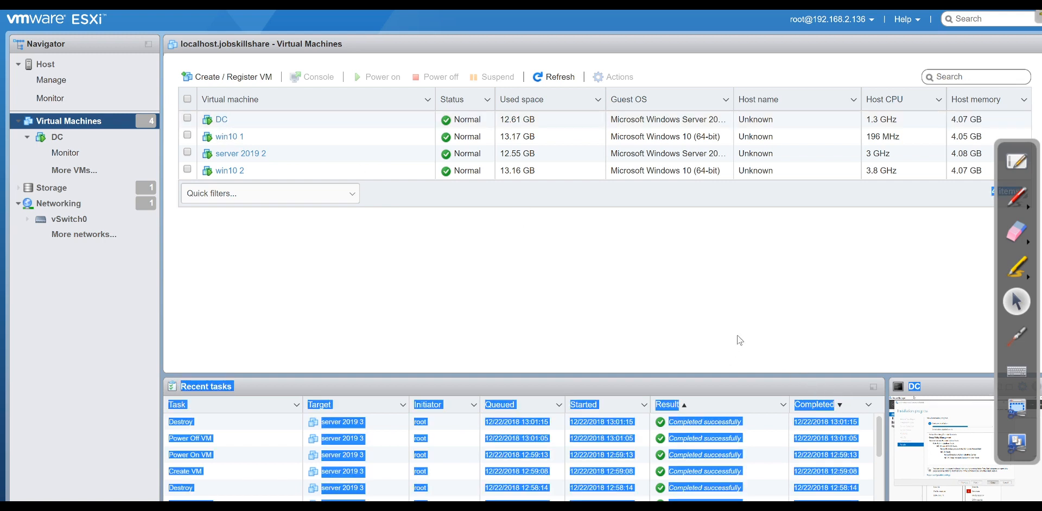
click(810, 367)
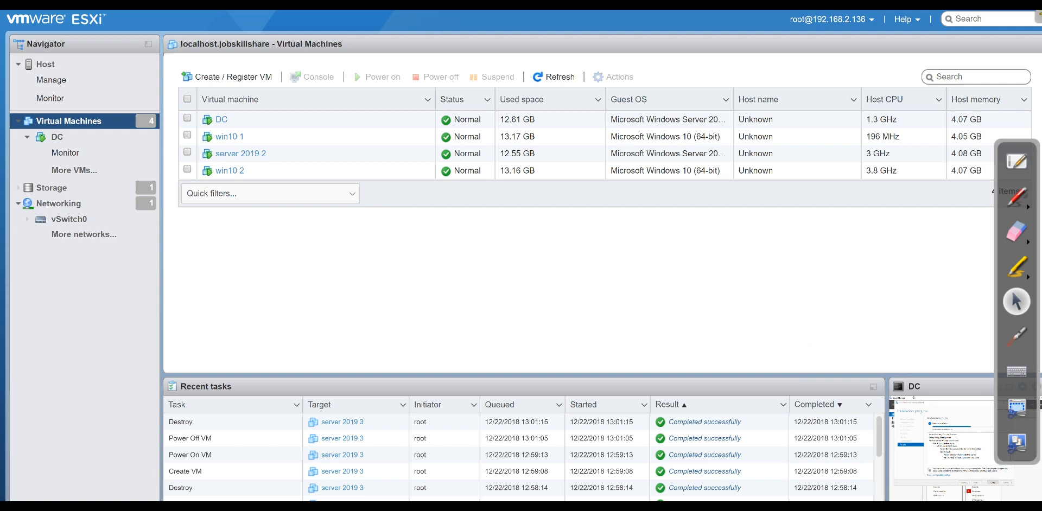
click(950, 401)
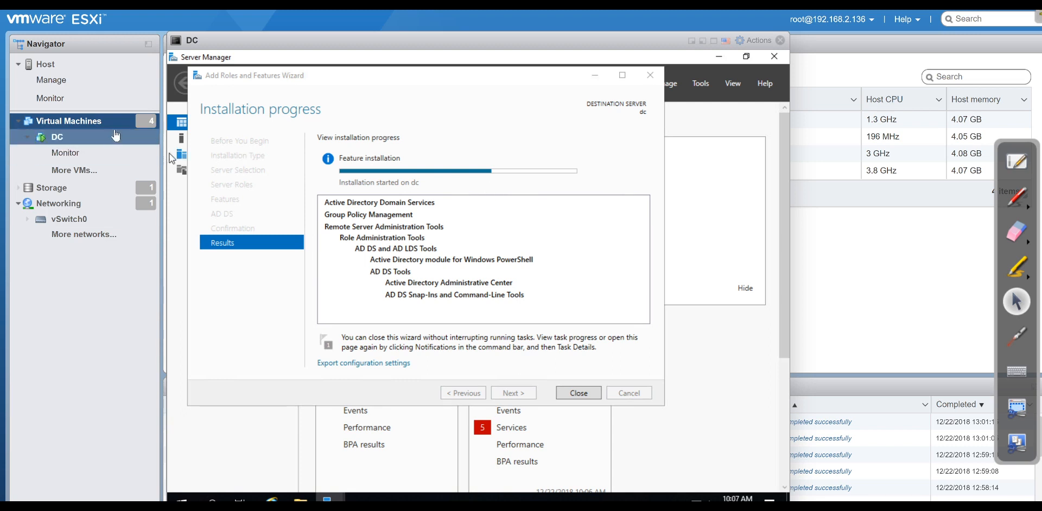
click(702, 41)
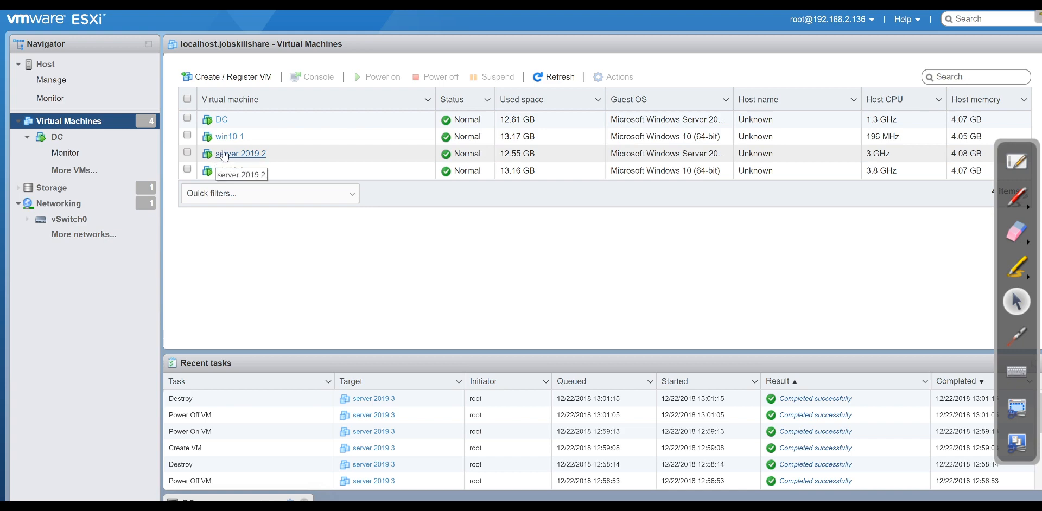
Open the win10 1 machine's console in a browser window.
click(237, 138)
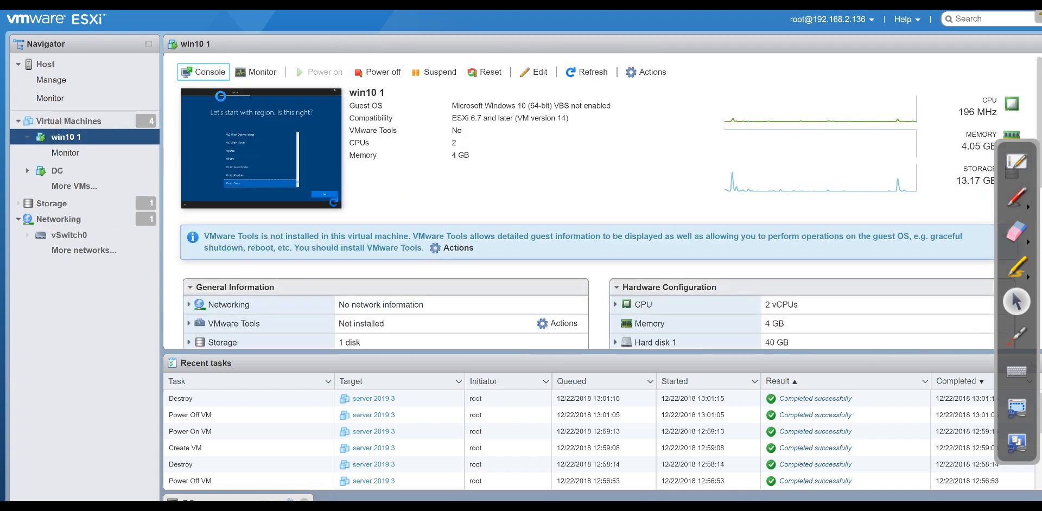
click(211, 74)
click(223, 88)
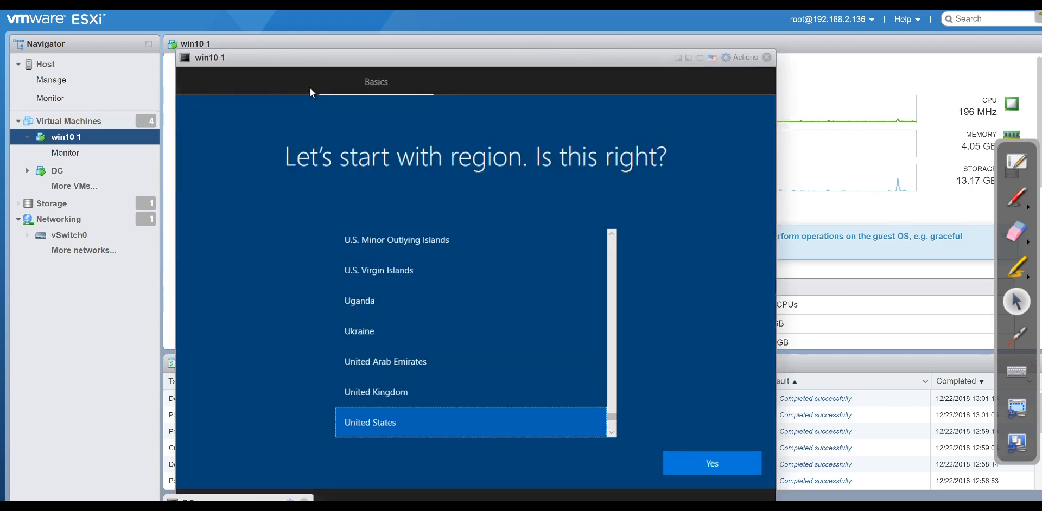
Confirm United States region and US keyboard, skip a second layout, and accept the license.
click(669, 463)
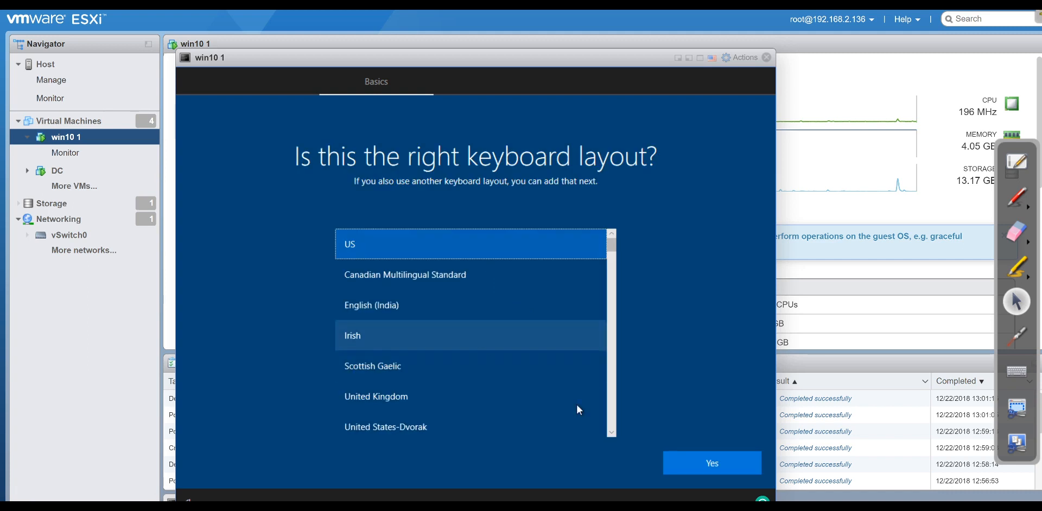
click(683, 462)
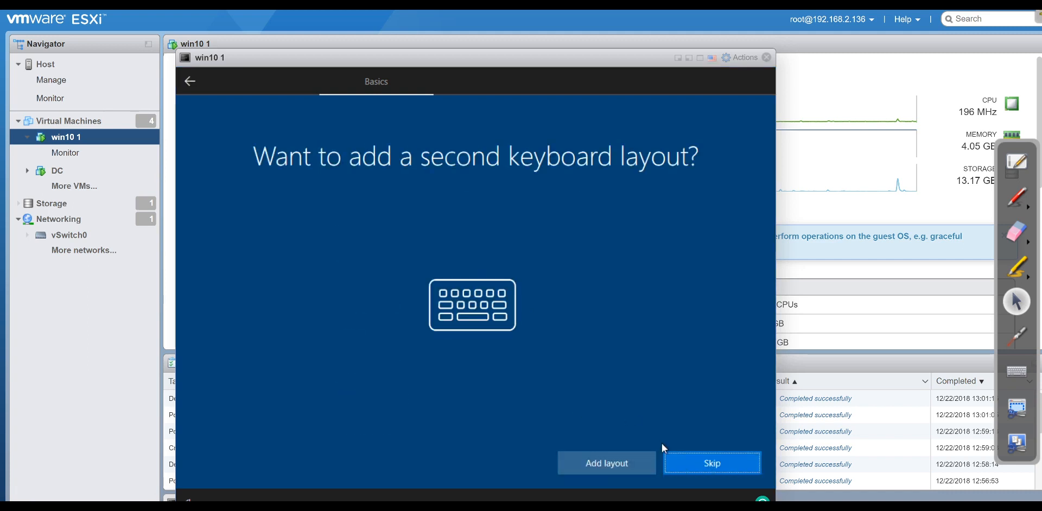
click(692, 463)
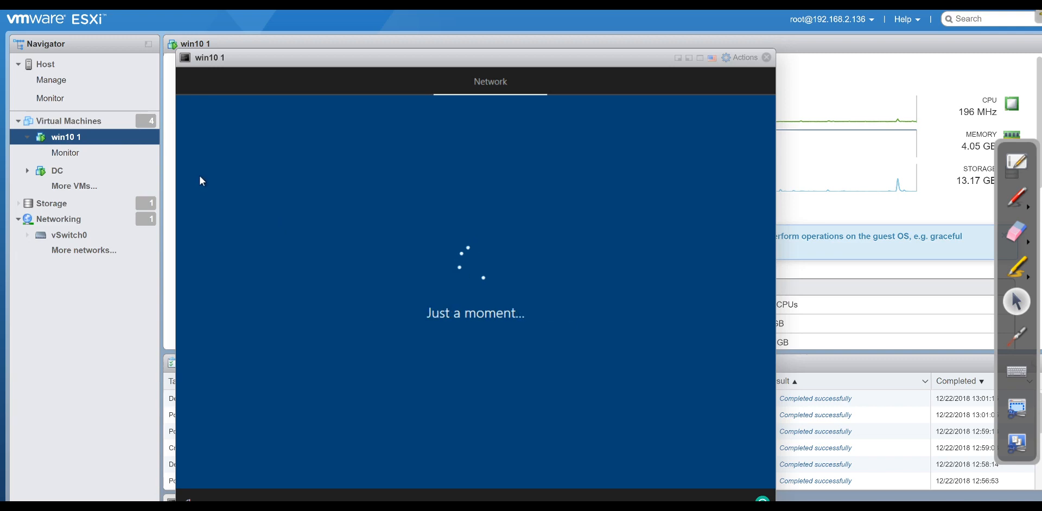
click(120, 127)
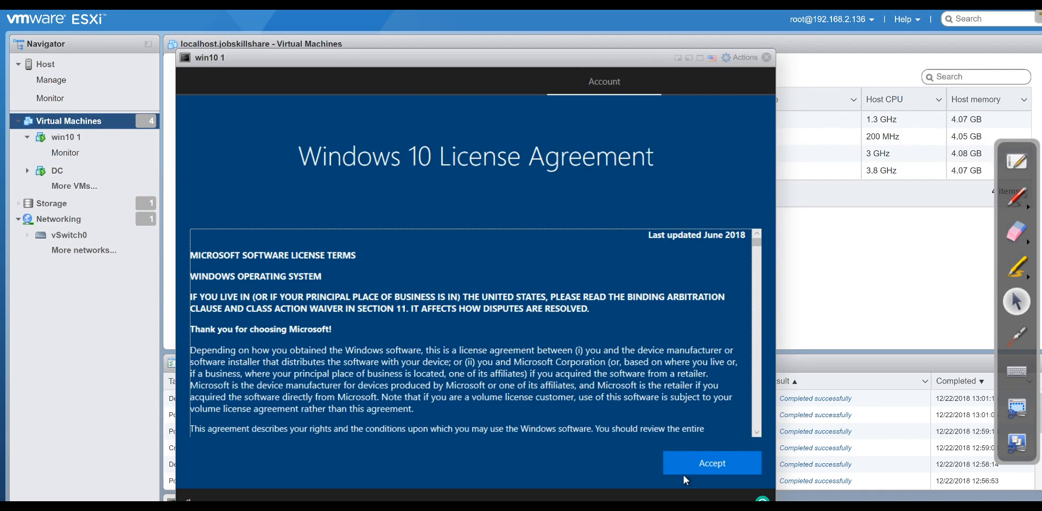
click(684, 462)
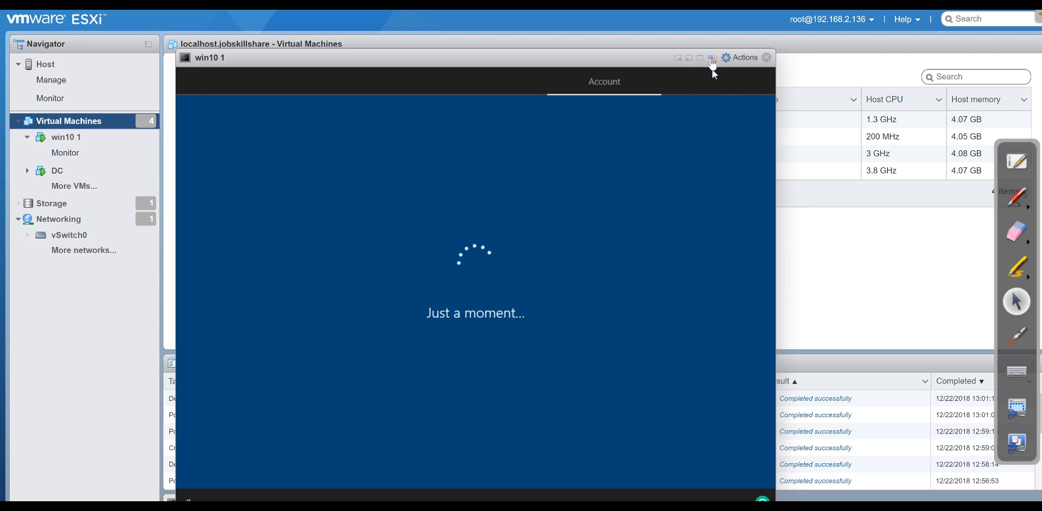
Open the DC's browser console and start promoting the server to a domain controller.
click(678, 58)
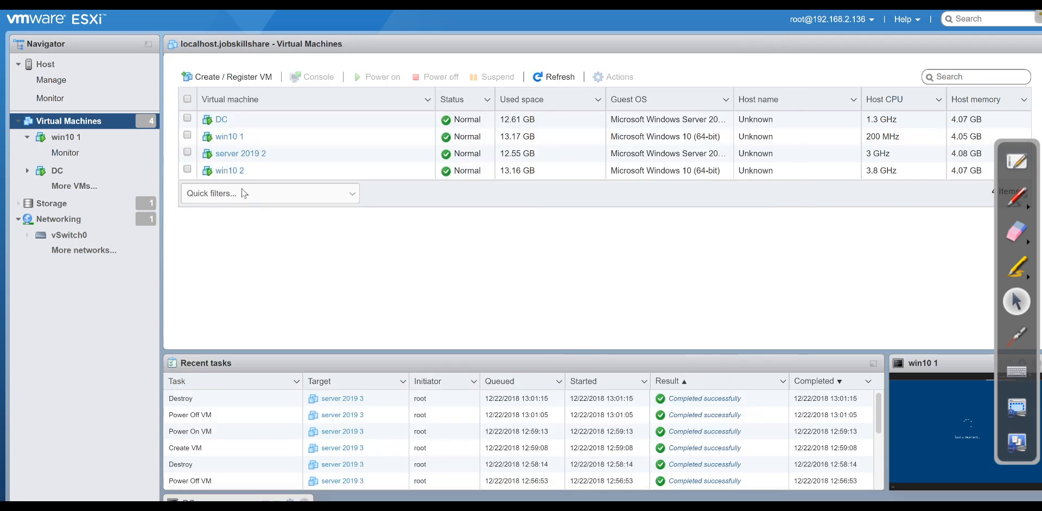
click(221, 119)
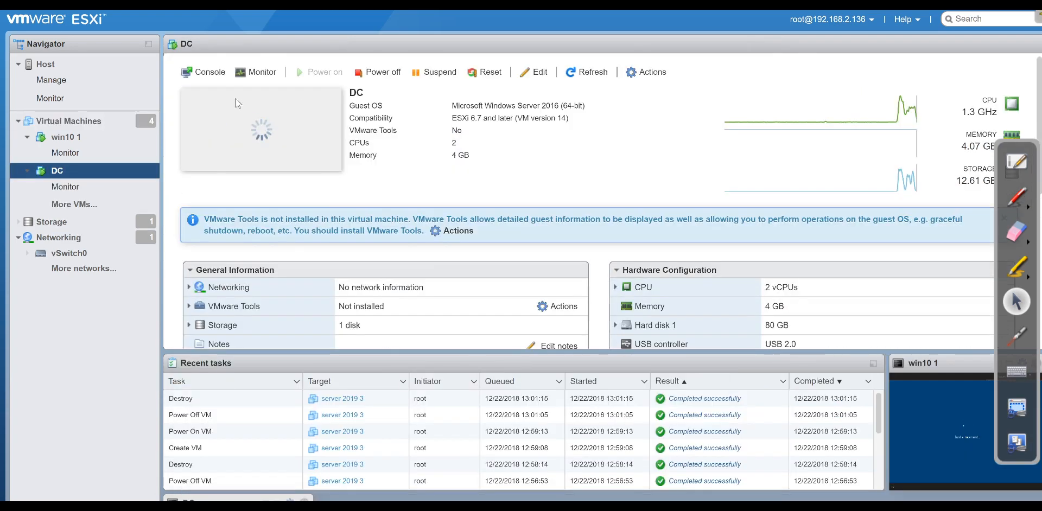
click(210, 72)
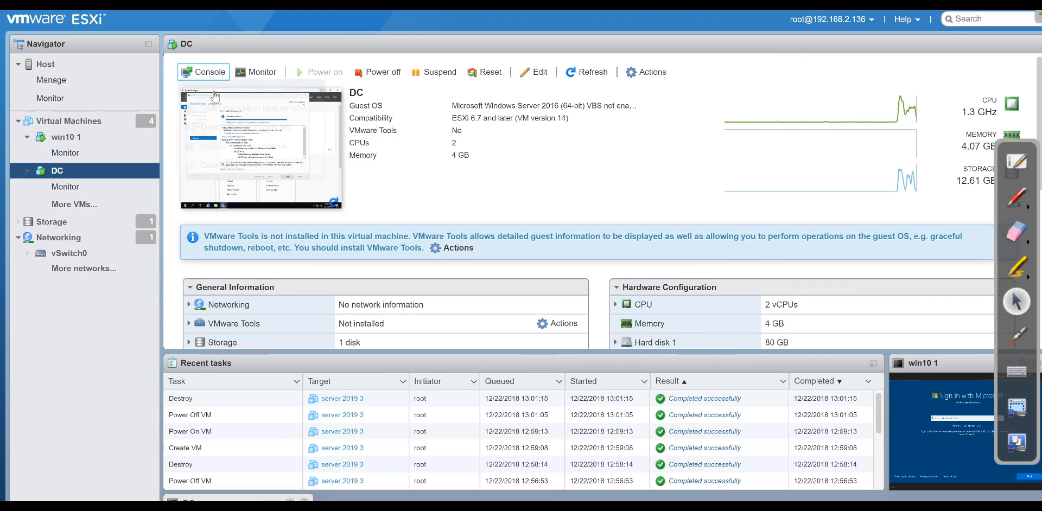
click(216, 93)
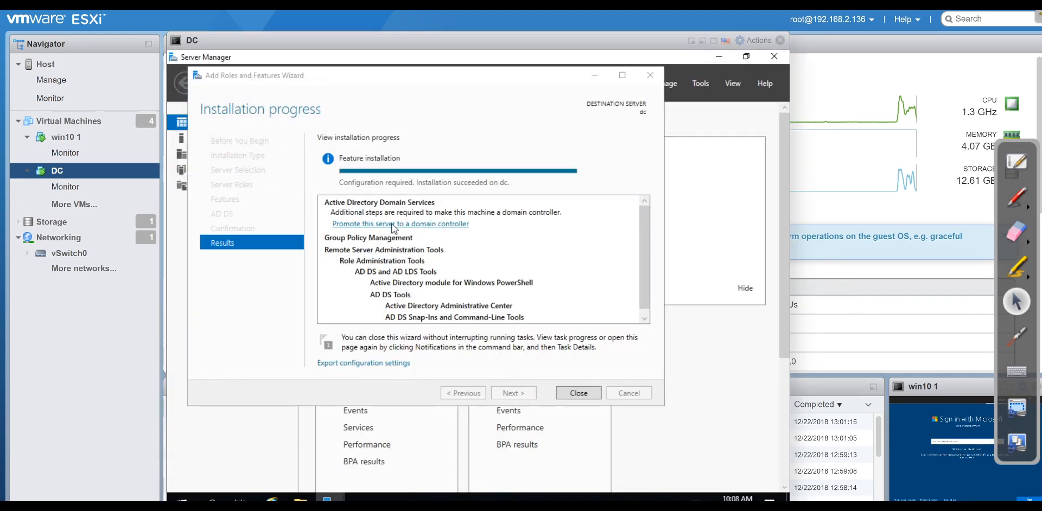
click(360, 226)
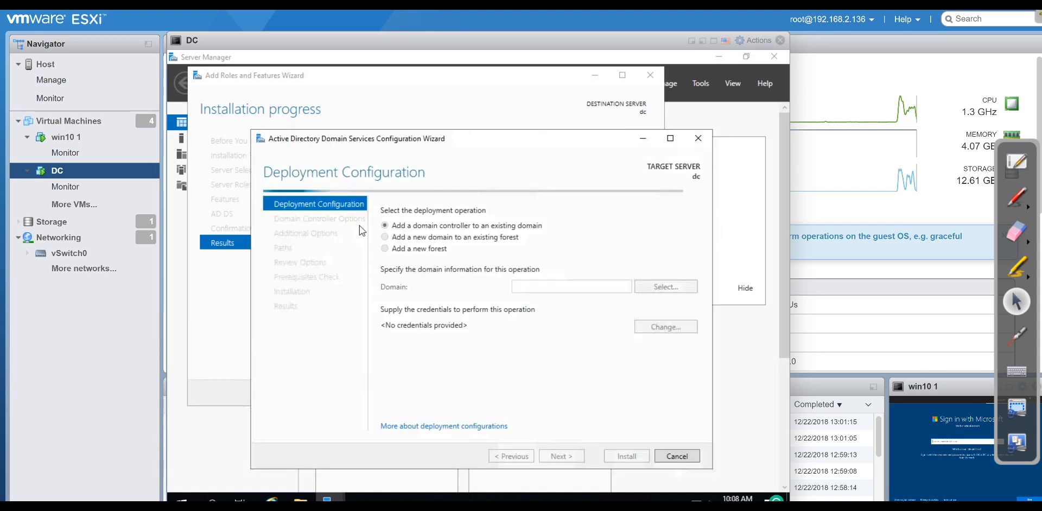
Choose a new forest with root domain name server1.jobskillshare.org.
click(385, 248)
click(536, 286)
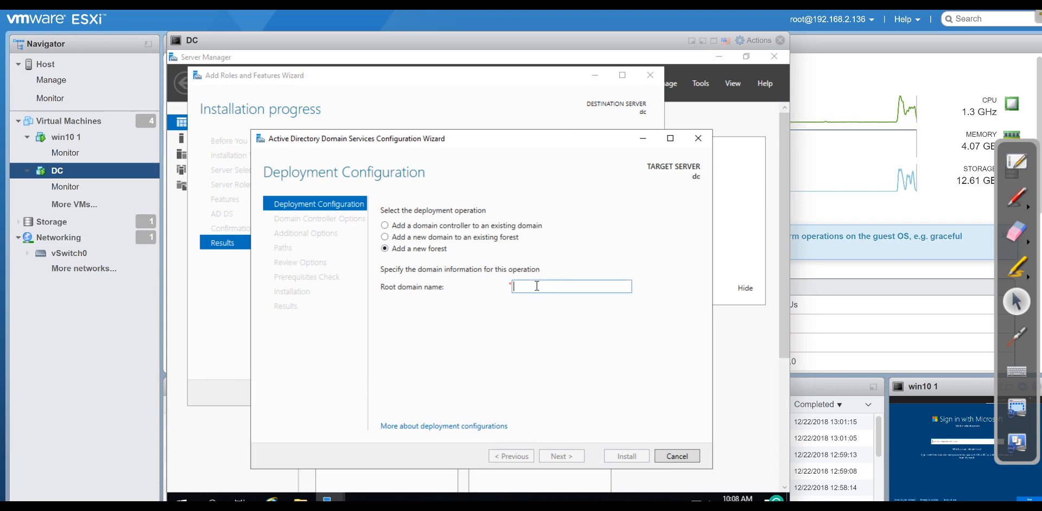
text(seerver)
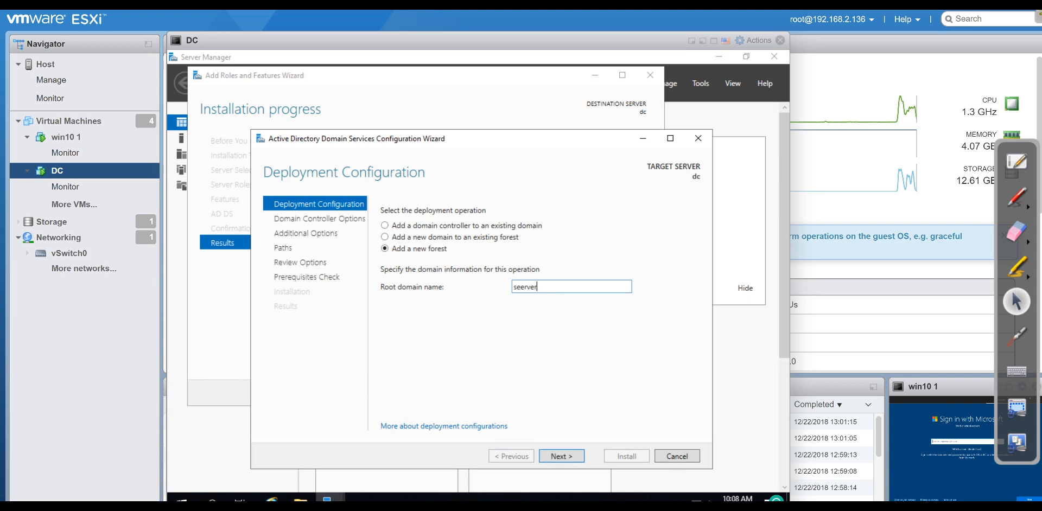
key(BackSpace)
key(BackSpace)
key(BackSpace)
text(ver1.jobskillsahre.o)
key(BackSpace)
key(BackSpace)
key(BackSpace)
key(BackSpace)
key(BackSpace)
text(share.org)
click(580, 456)
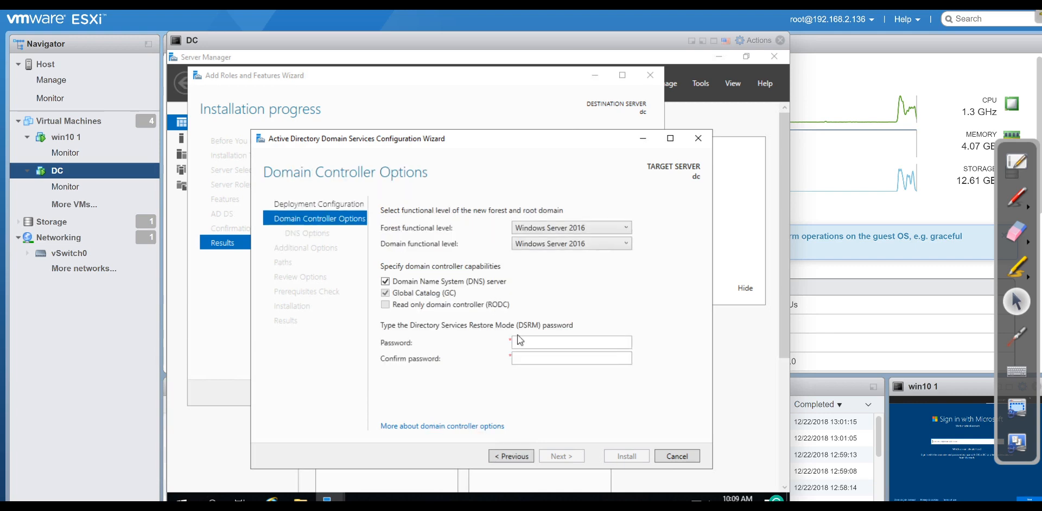
Enter and confirm the Directory Services Restore Mode password in Domain Controller Options.
click(530, 343)
key(Tab)
text(••••••••)
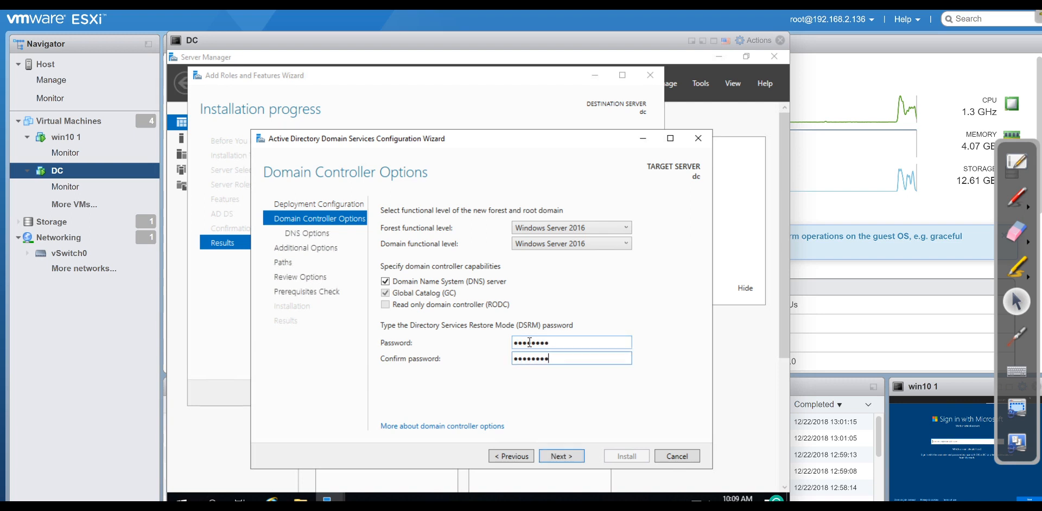
click(565, 455)
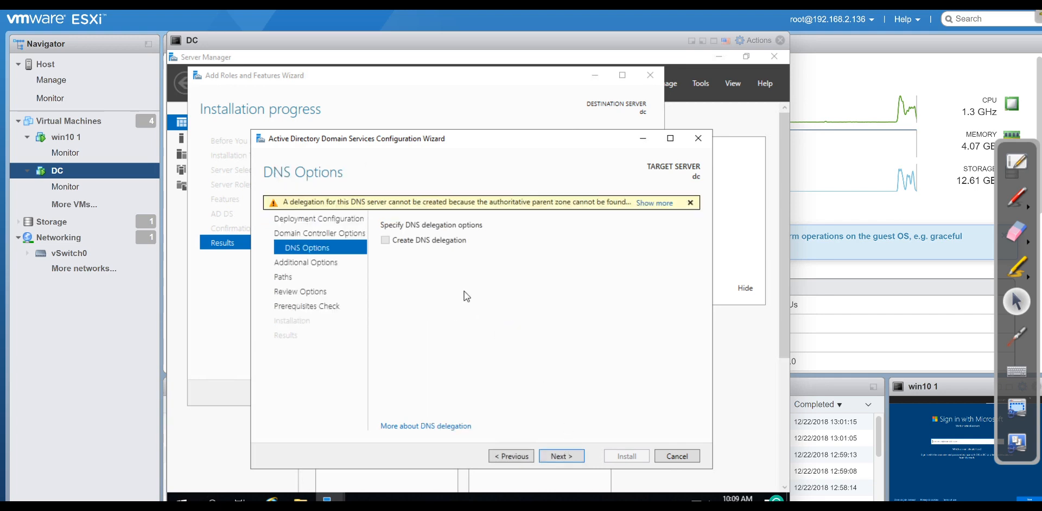
Keep default DNS, SERVER1 NetBIOS name and paths, start AD DS installation, then show win10 1.
click(555, 454)
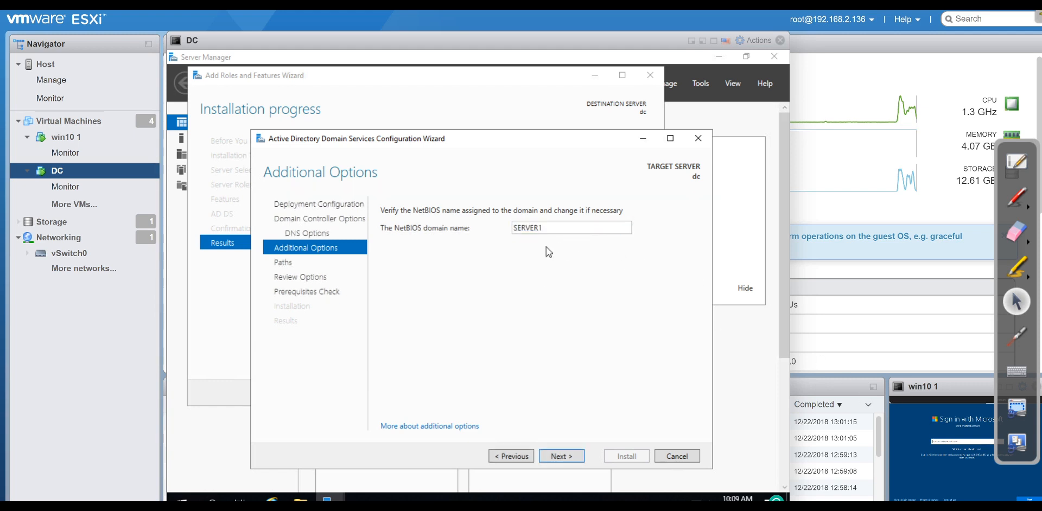
click(571, 456)
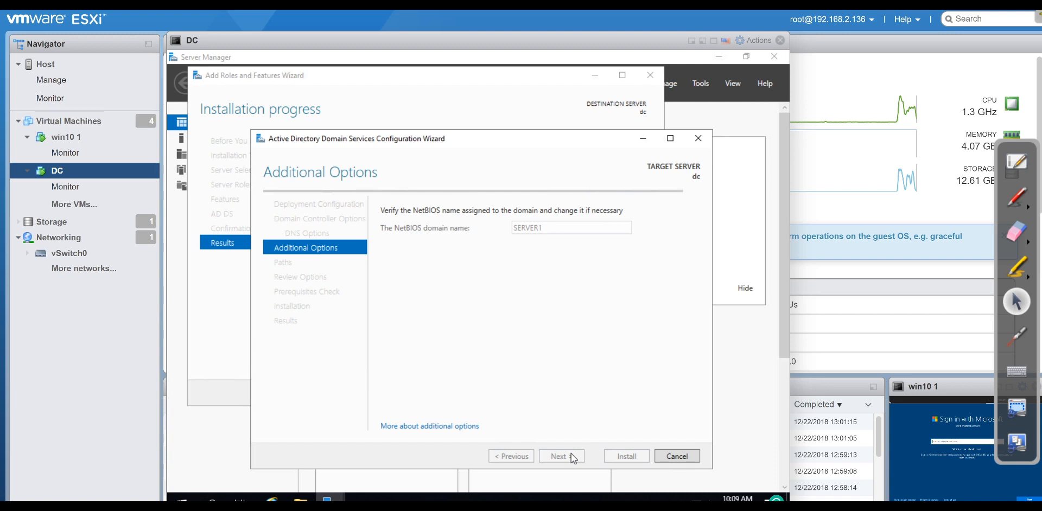
click(571, 454)
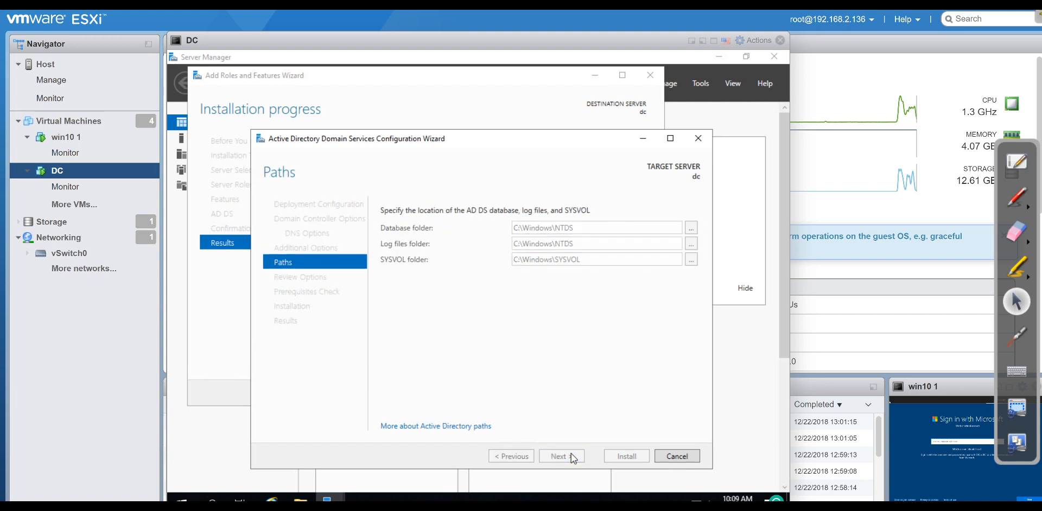
click(570, 456)
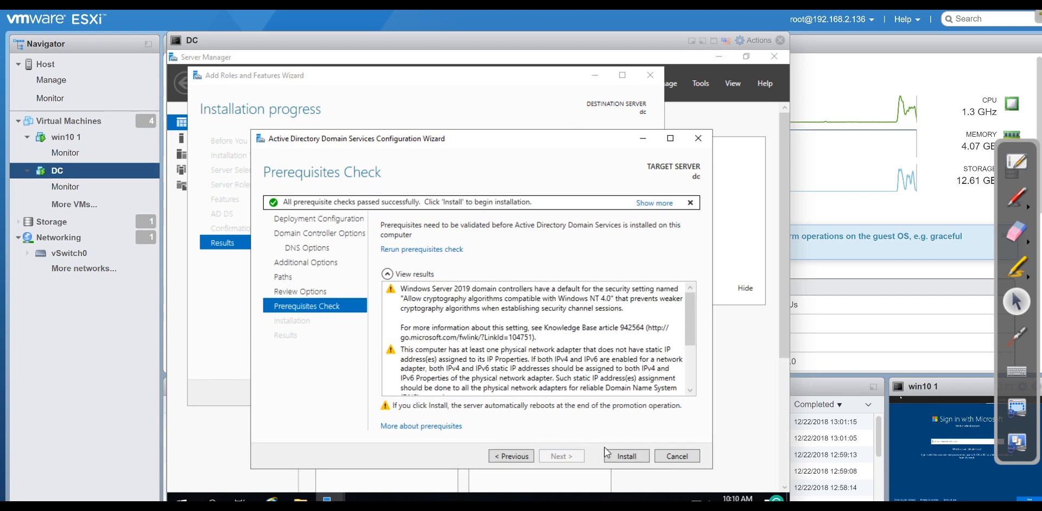
click(626, 456)
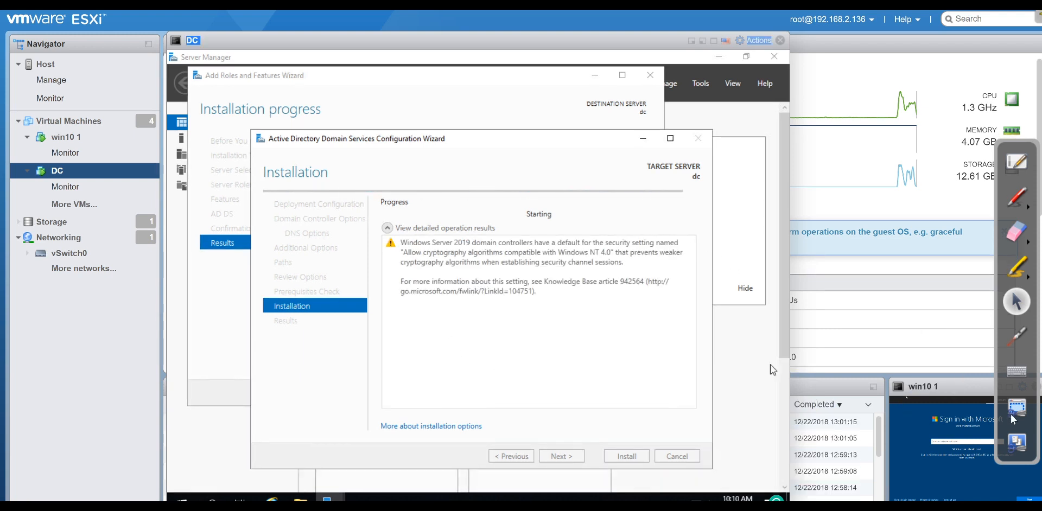
click(999, 387)
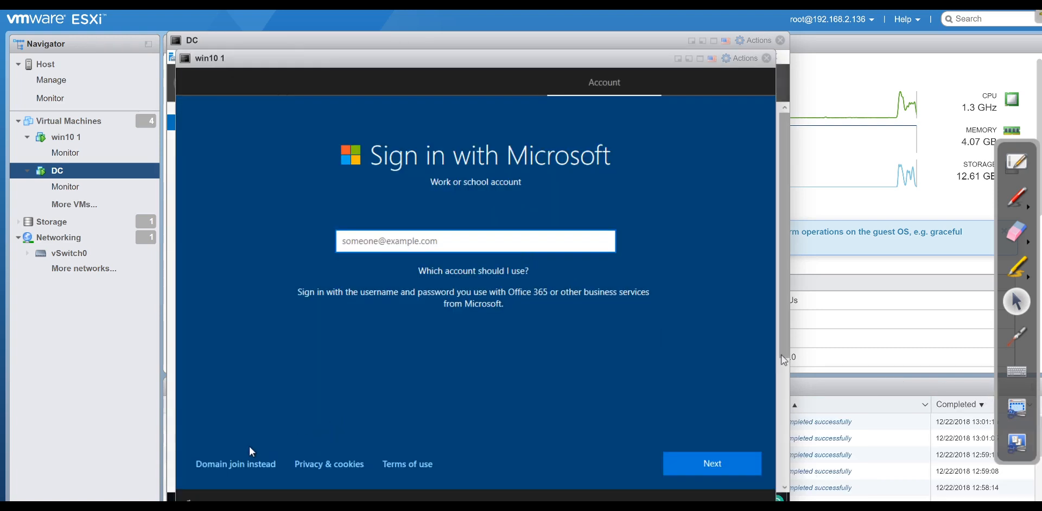
Choose domain join and create a local user account instead of a Microsoft account.
click(264, 473)
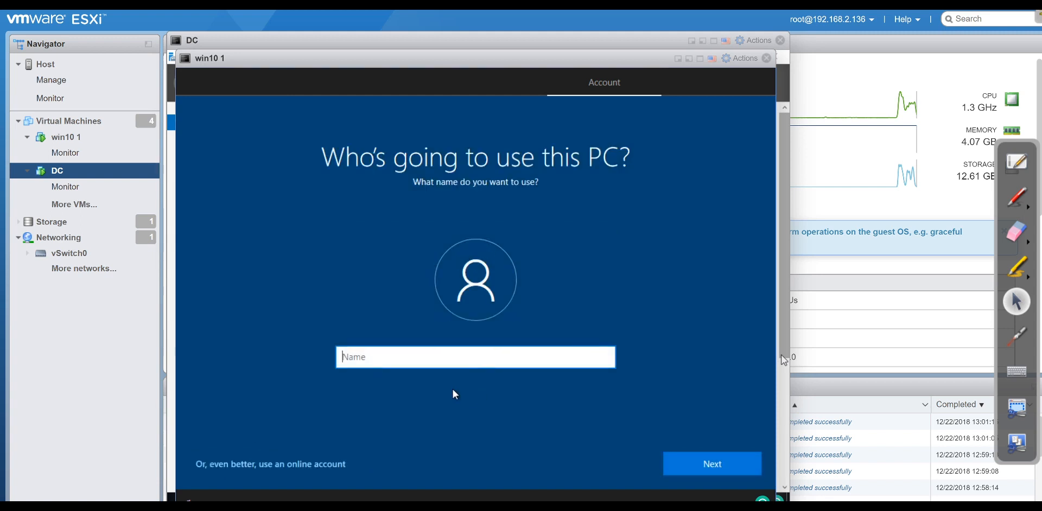
text(admin)
key(Return)
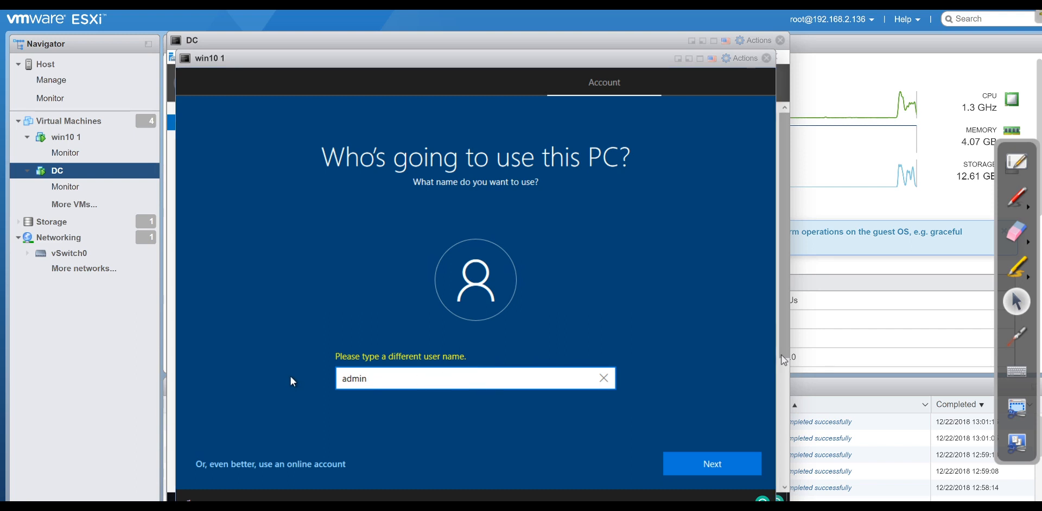
key(BackSpace)
key(BackSpace)
key(BackSpace)
text(dkhan)
key(Return)
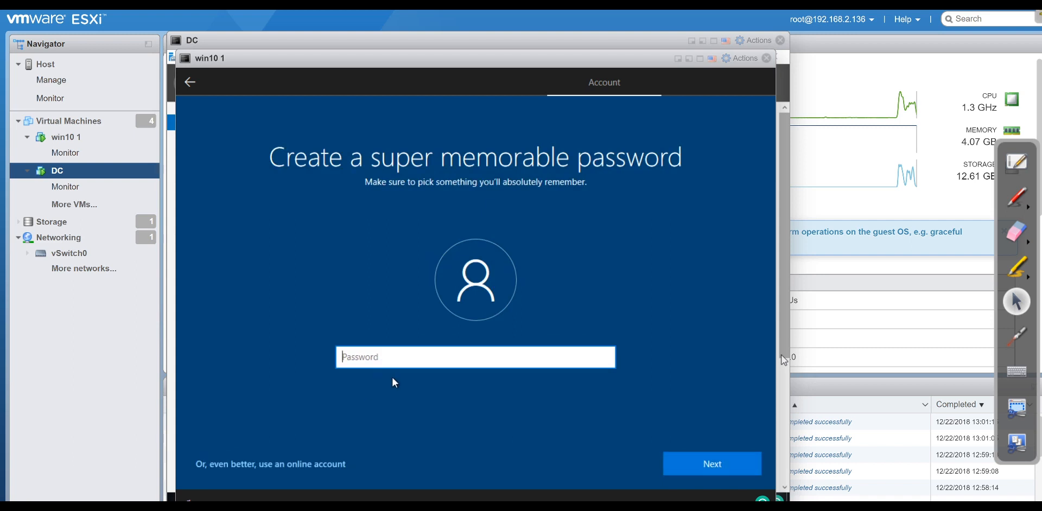
click(672, 475)
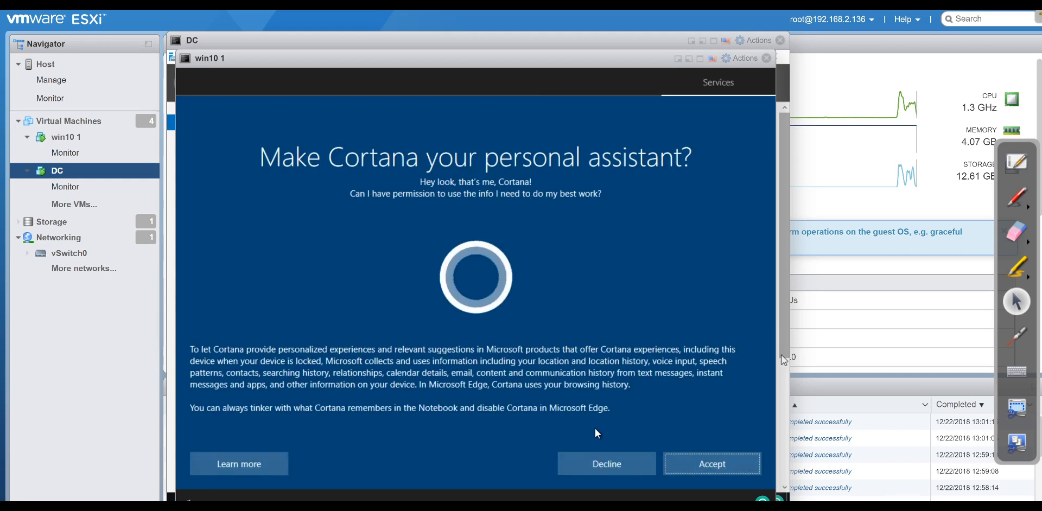
Decline Cortana and activity history, then accept the privacy settings.
click(649, 465)
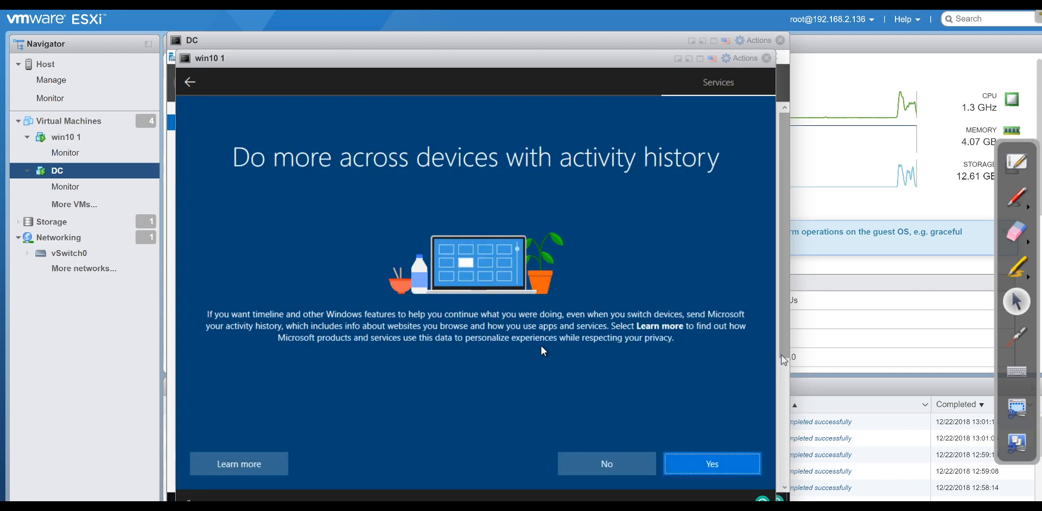
click(651, 462)
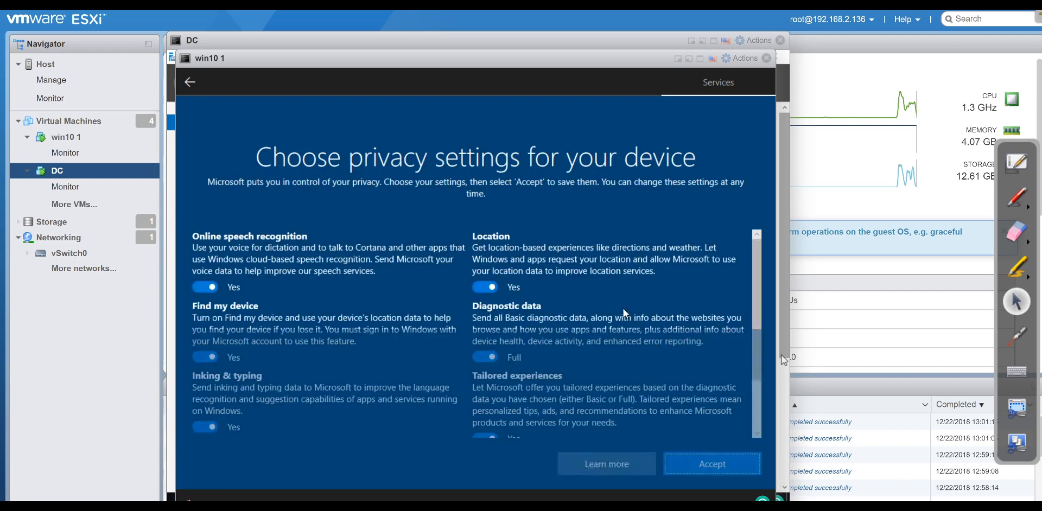
click(675, 470)
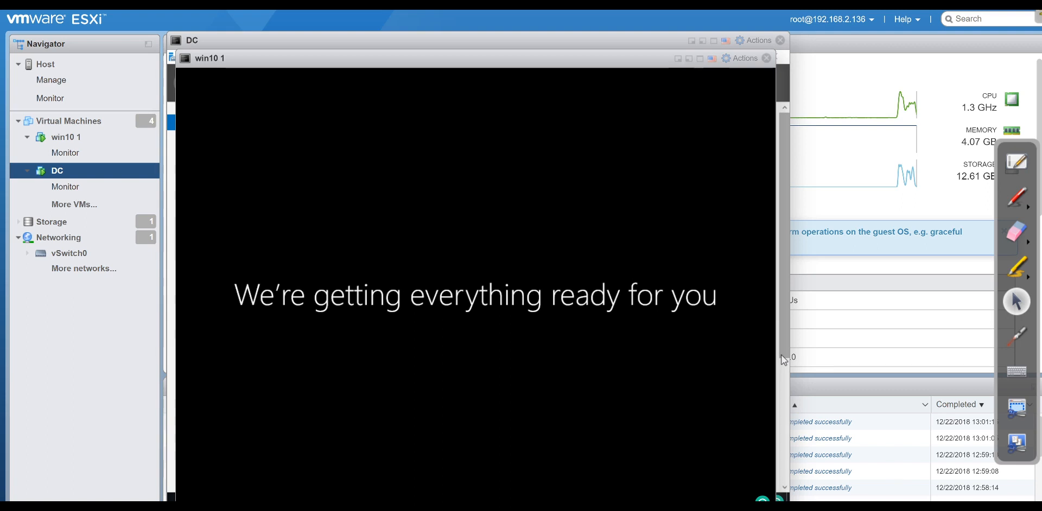
Rearrange the win10 1 and DC console windows so both machines are visible, with Host selected.
drag(252, 56, 287, 44)
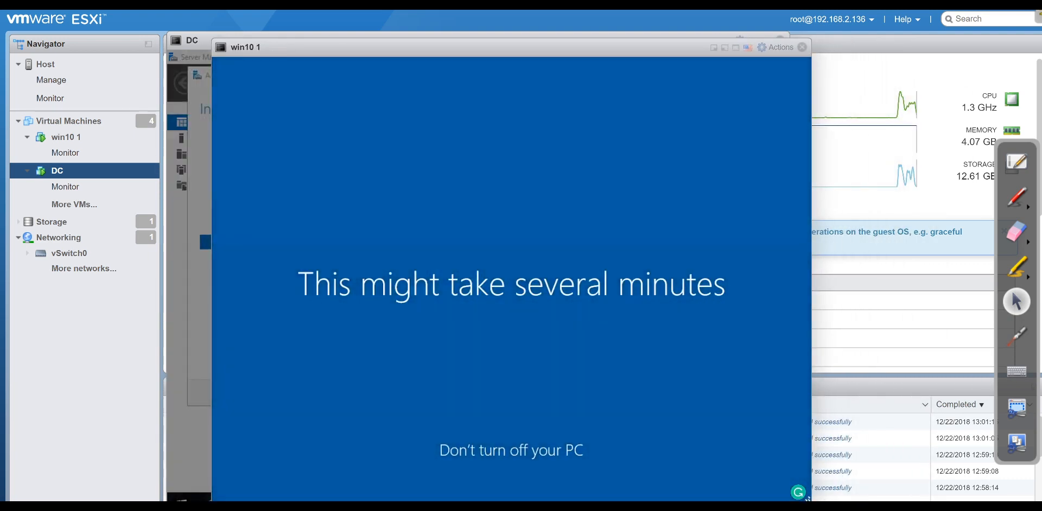
click(80, 82)
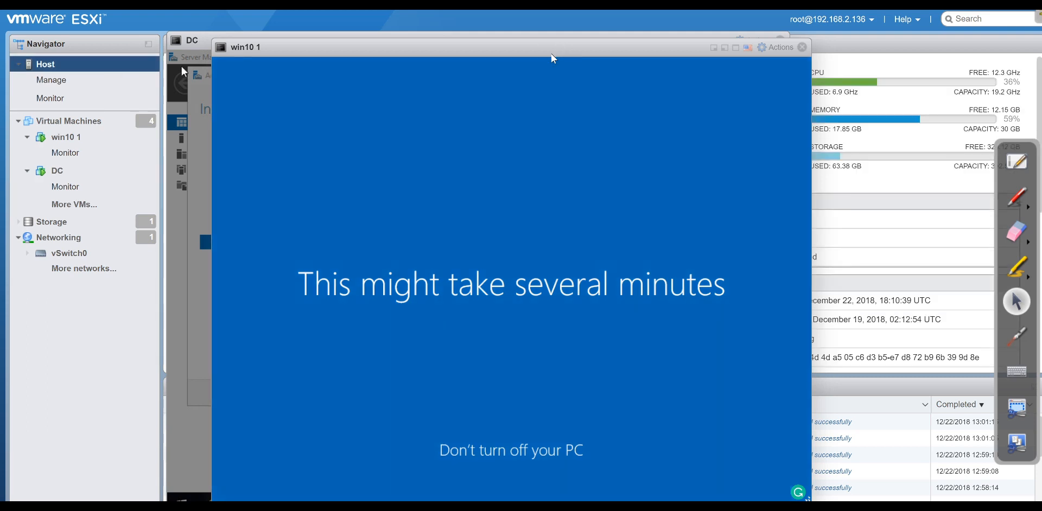
drag(549, 48, 341, 41)
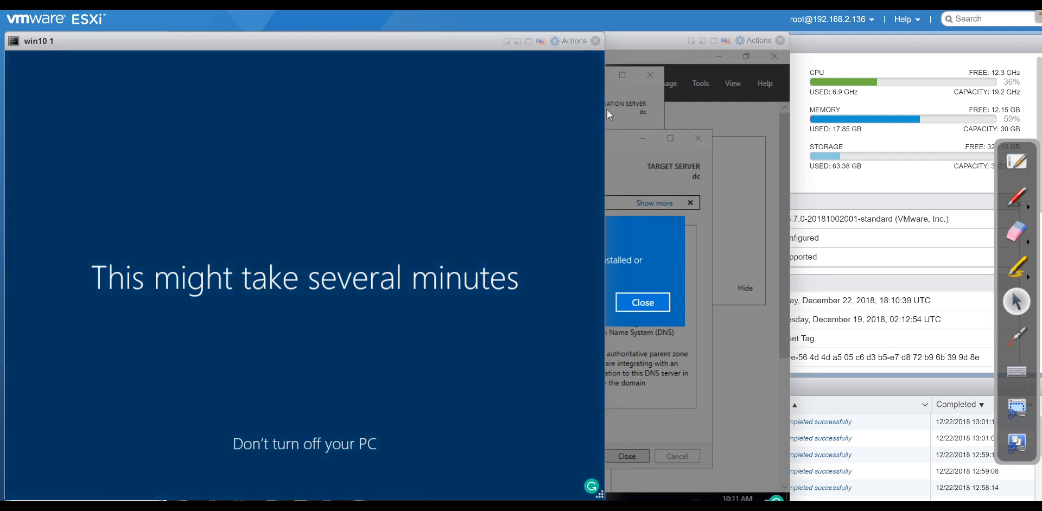
drag(370, 50, 721, 49)
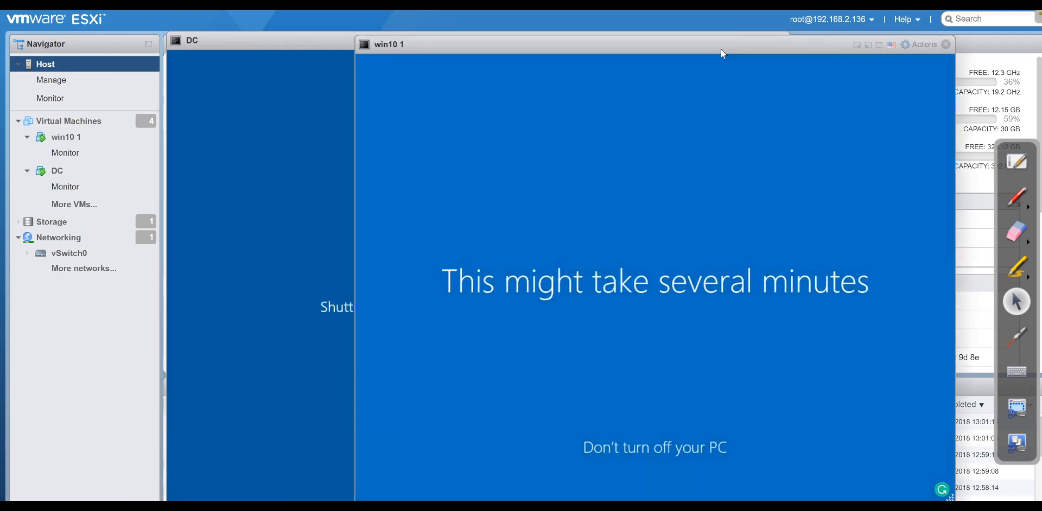
click(235, 39)
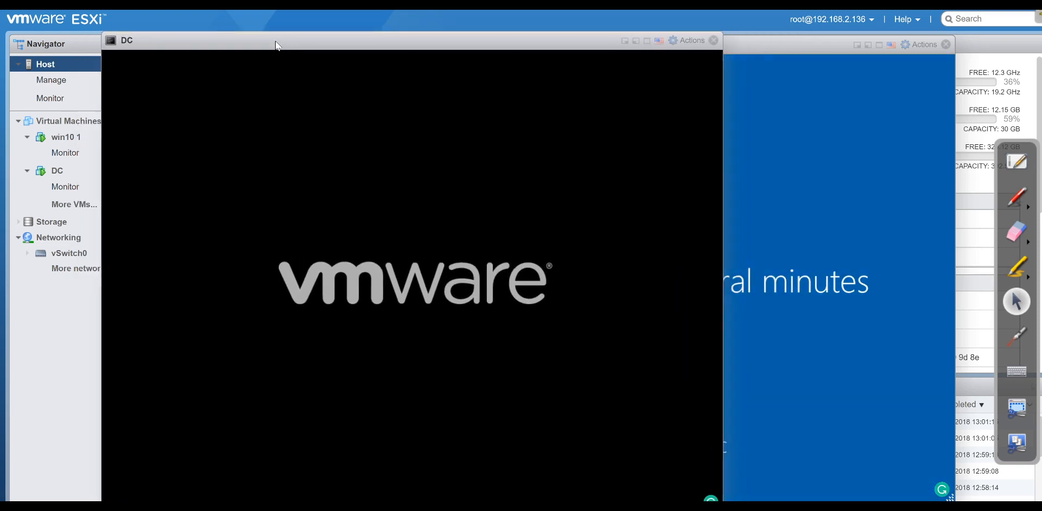
drag(718, 45, 682, 42)
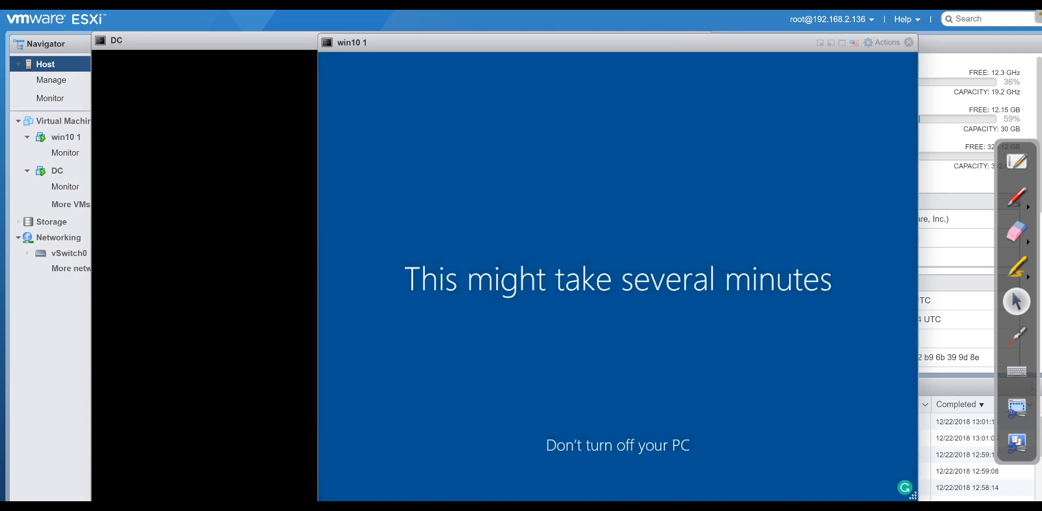
drag(239, 47, 314, 43)
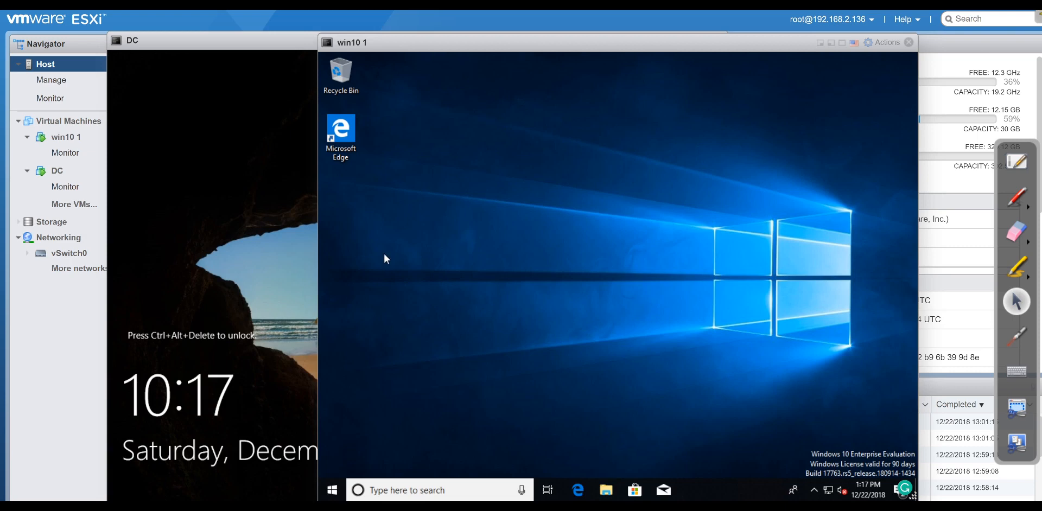
click(233, 202)
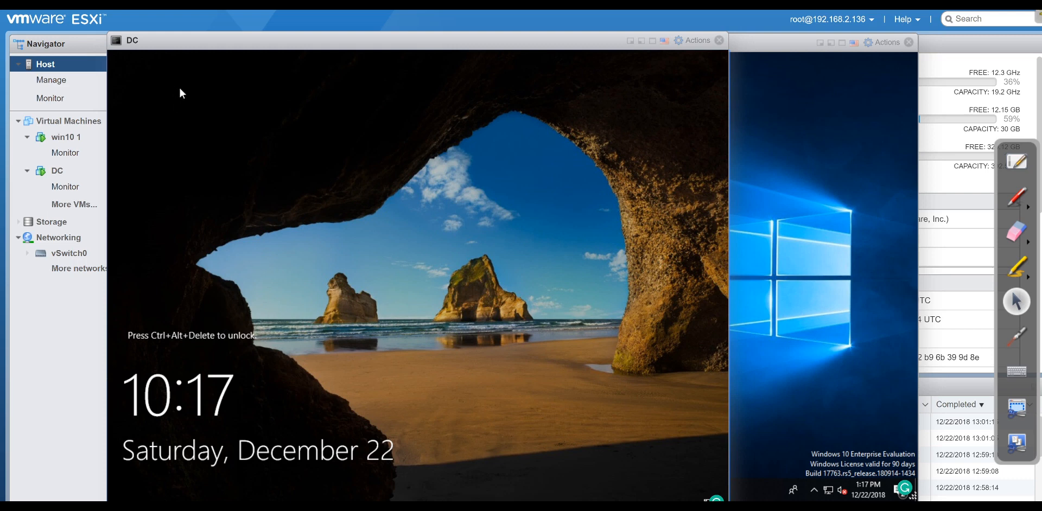
click(741, 198)
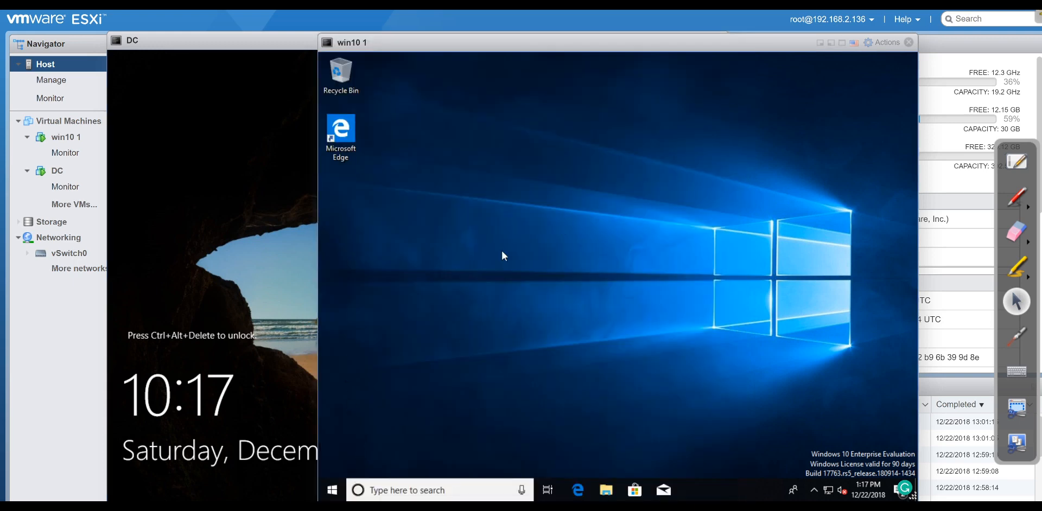
Rename the win10 PC to 'staff' from System > About and restart it.
right_click(334, 490)
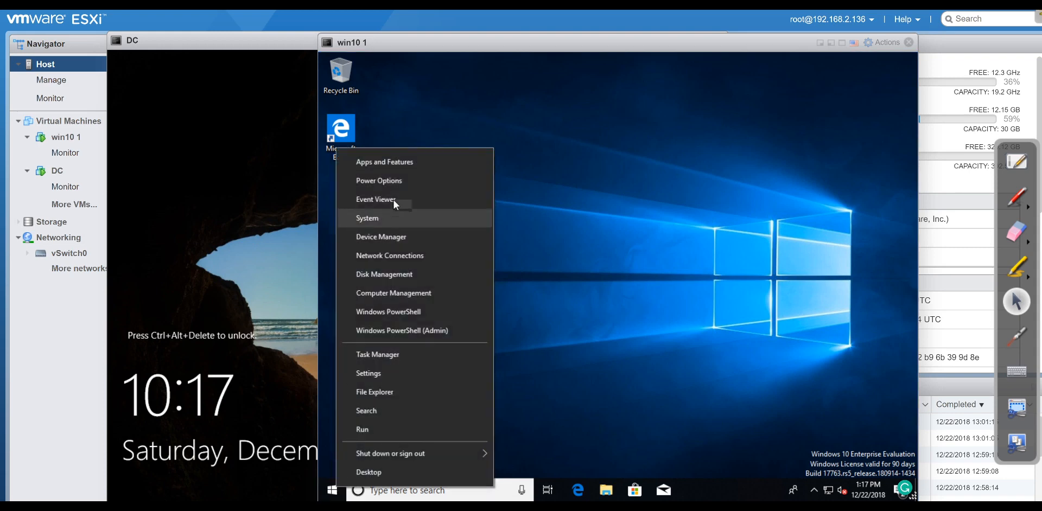
click(392, 213)
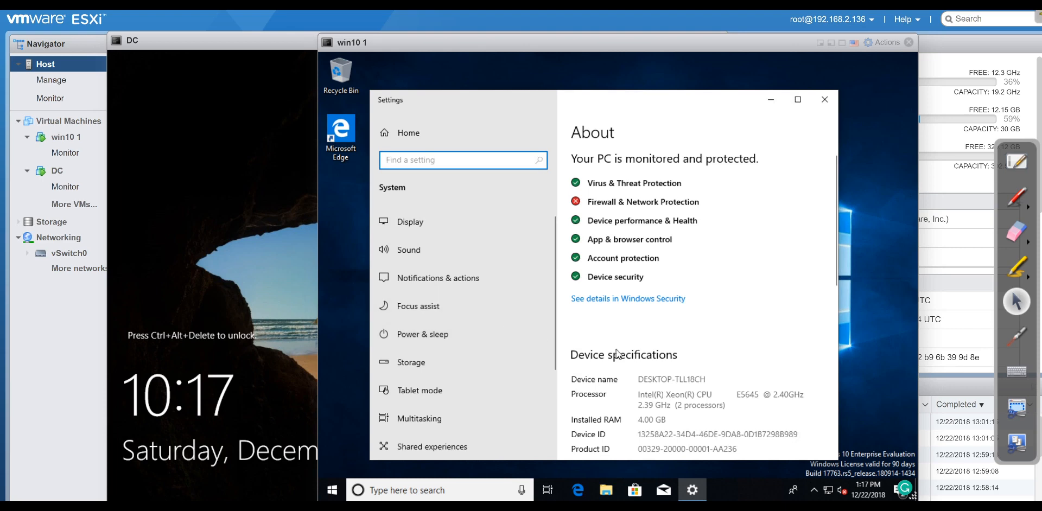
scroll(619, 359, down, 3)
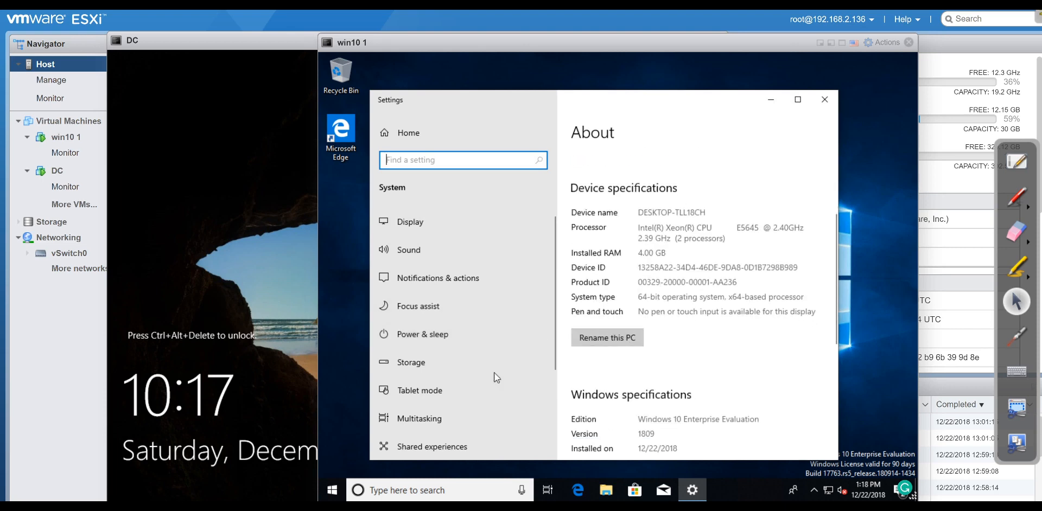
scroll(419, 410, down, 1)
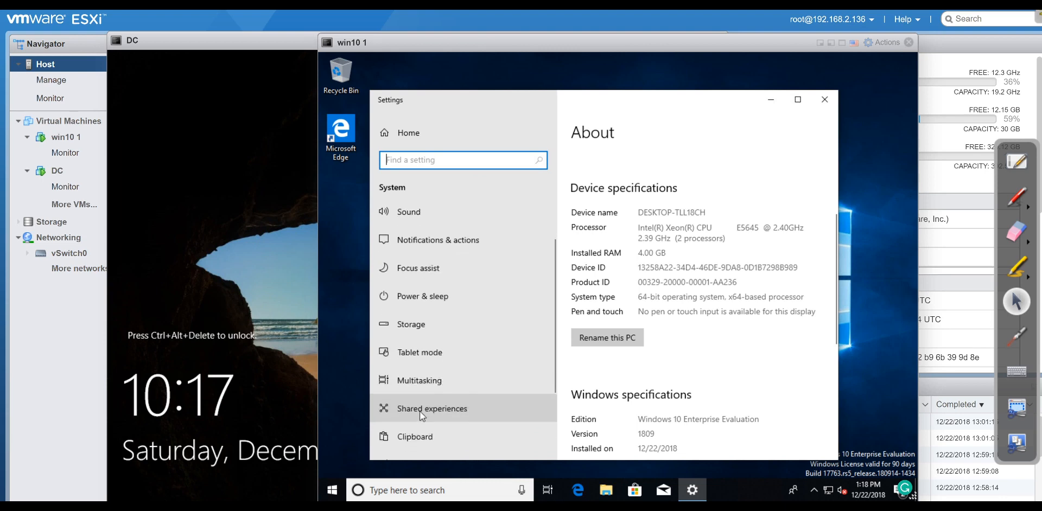
scroll(419, 411, up, 1)
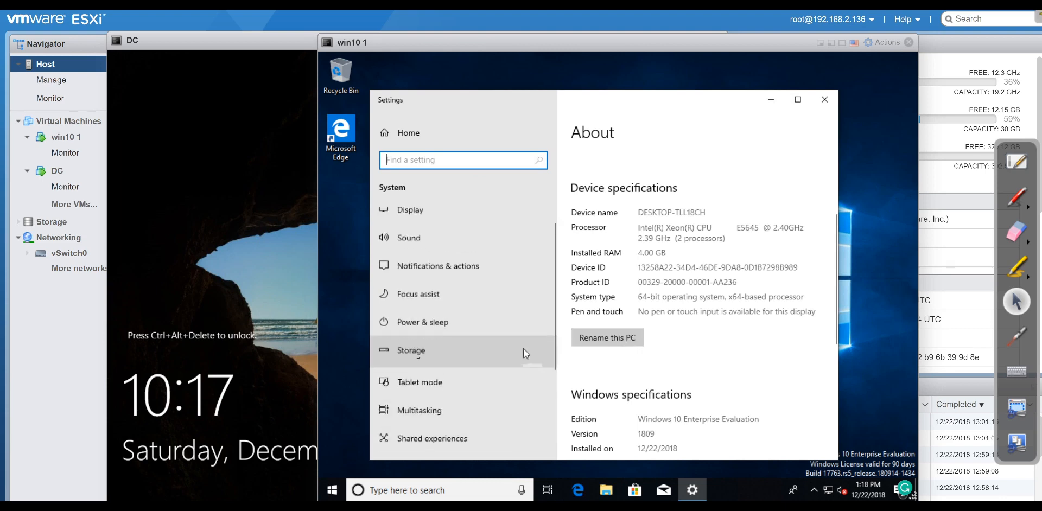
scroll(510, 367, down, 1)
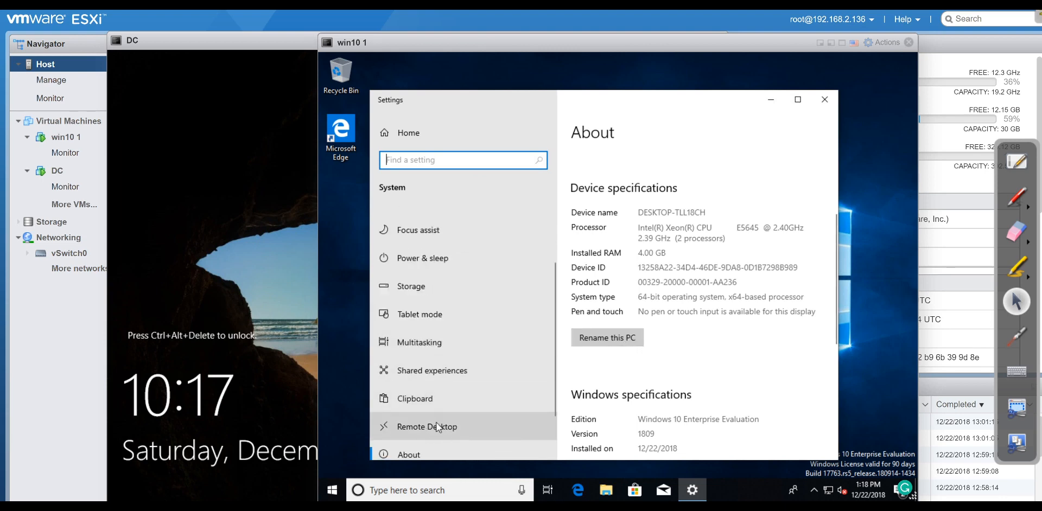
scroll(613, 373, down, 2)
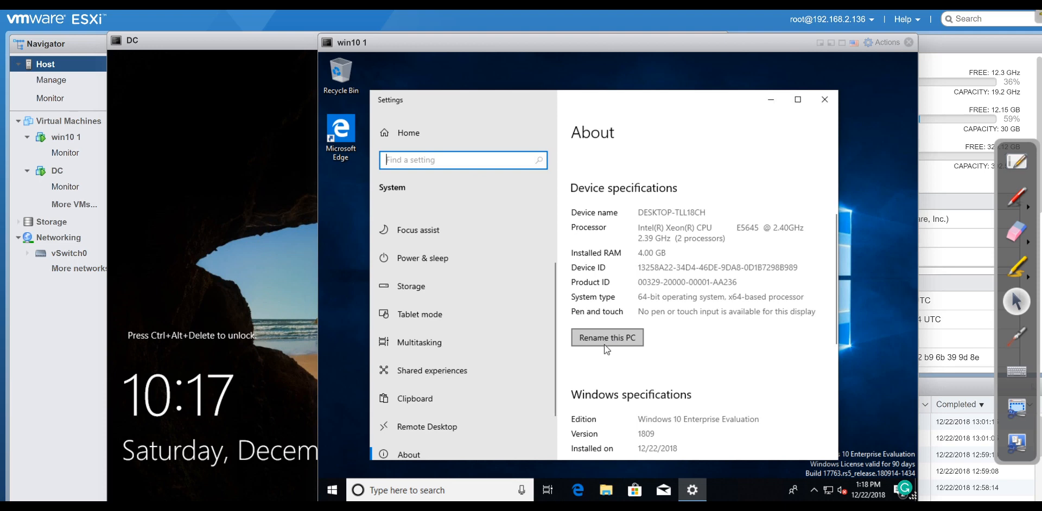
click(605, 343)
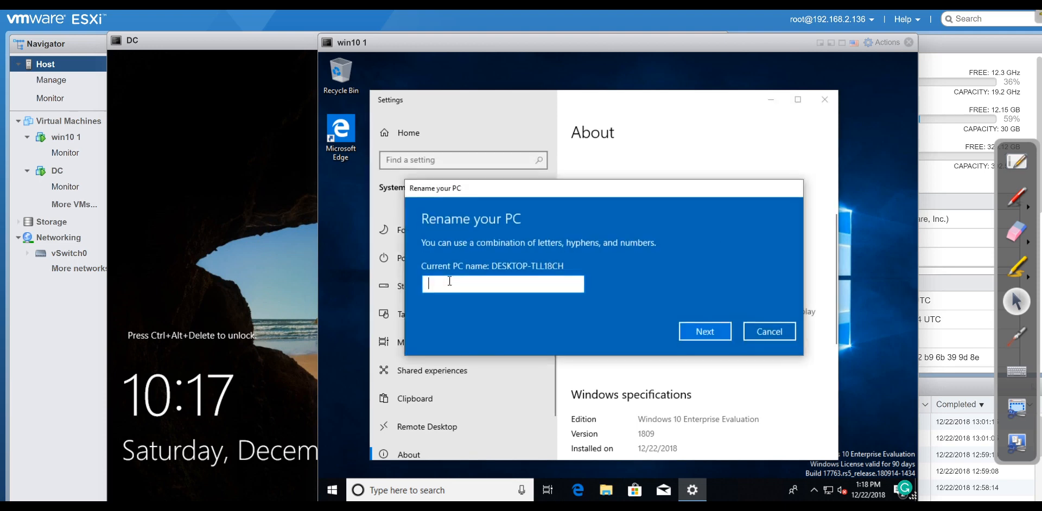
text(staff)
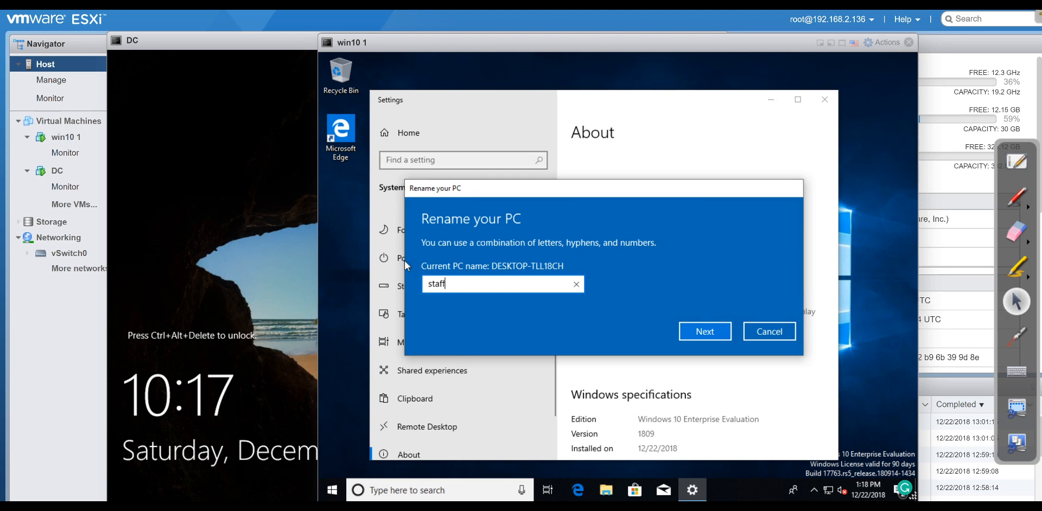
click(690, 332)
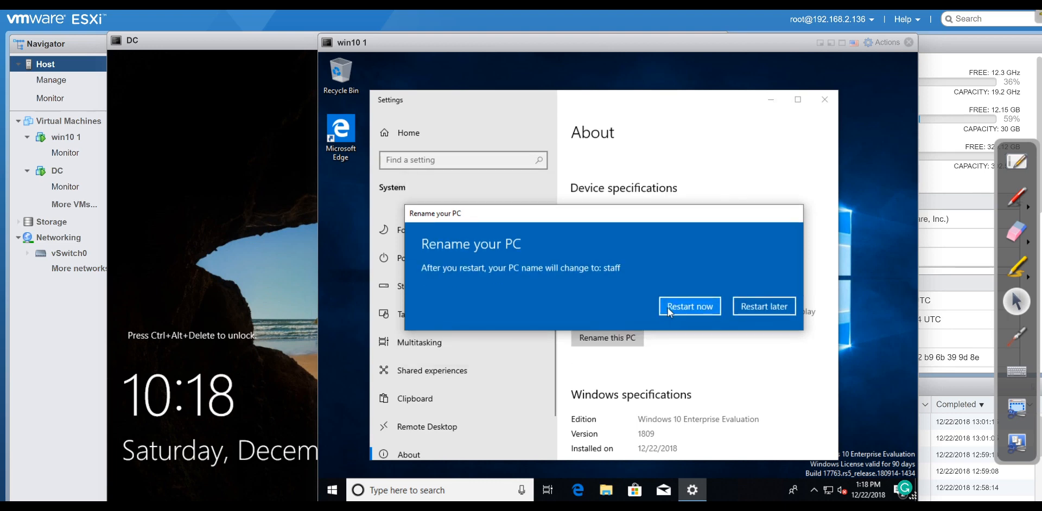
click(671, 308)
Send Ctrl-Alt-Delete to the DC console through Guest OS > Send keys.
click(314, 296)
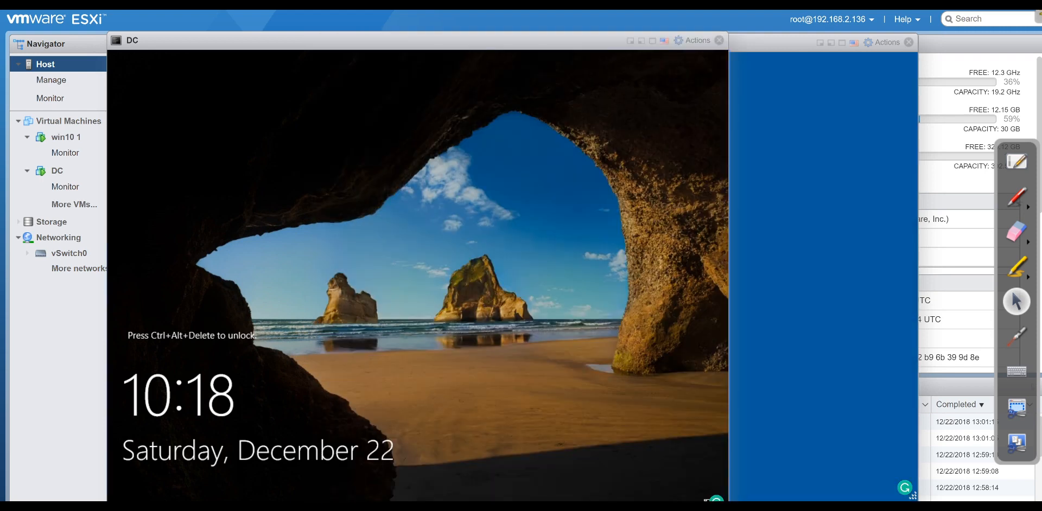
click(698, 44)
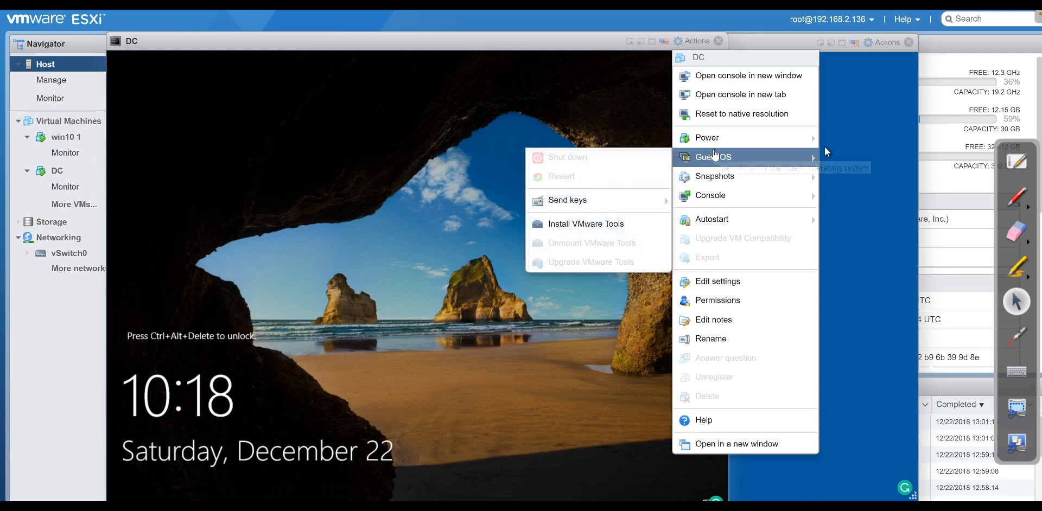
mouse_move(709, 185)
mouse_move(711, 157)
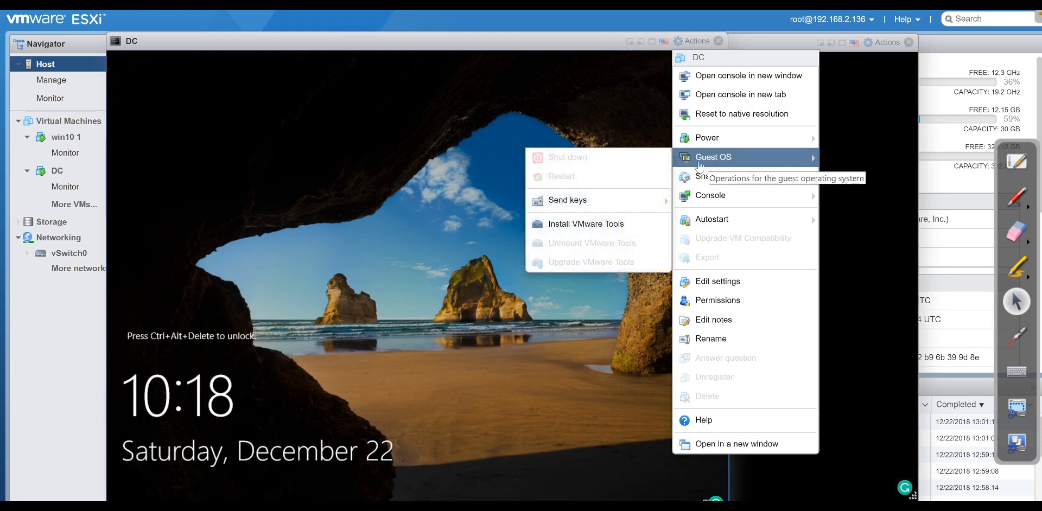
mouse_move(596, 212)
click(406, 200)
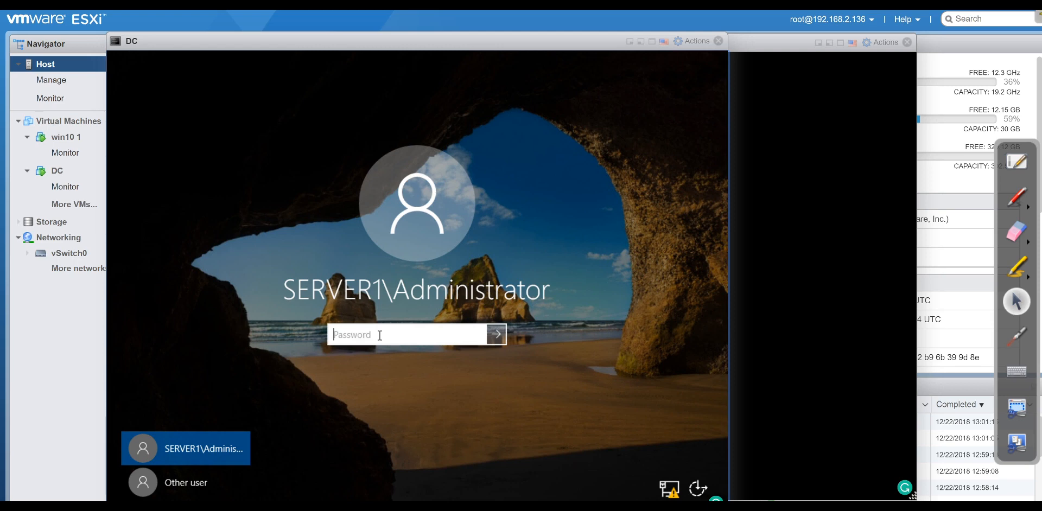
Sign in to the DC as Administrator and dismiss the Windows Admin Center prompt.
text(*******)
key(Return)
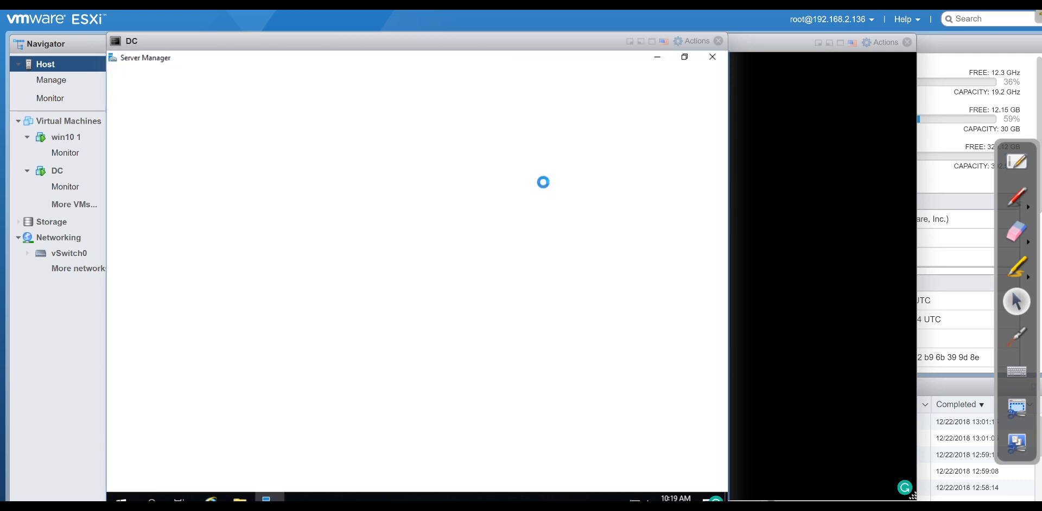
click(499, 155)
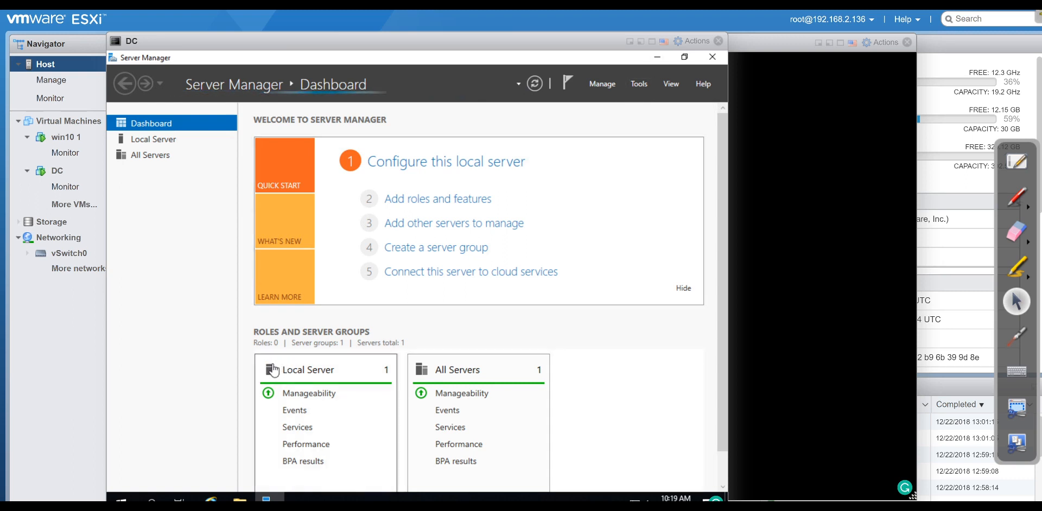
click(634, 88)
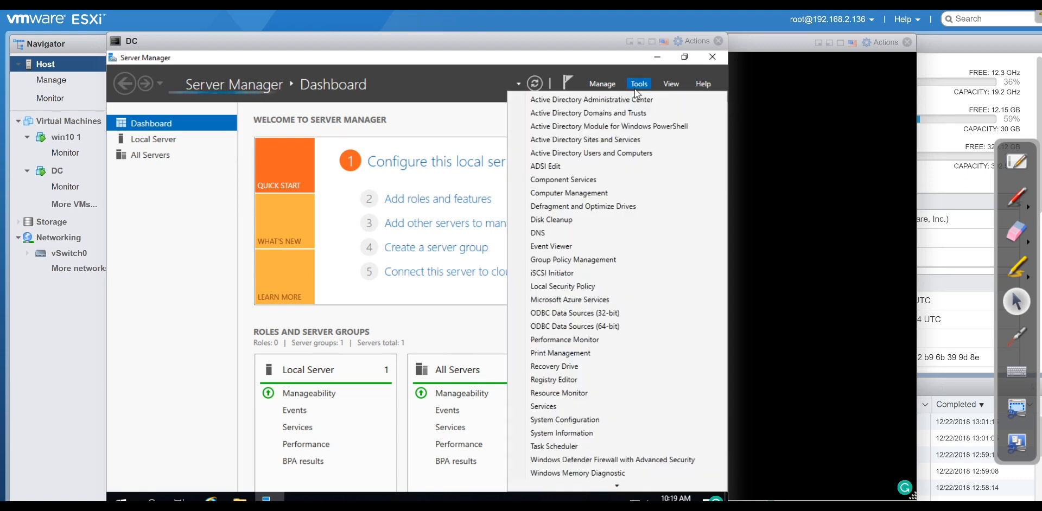
Launch ADUC, expand server1.jobskillshare.org, and bring up the Users container's New menu.
click(577, 152)
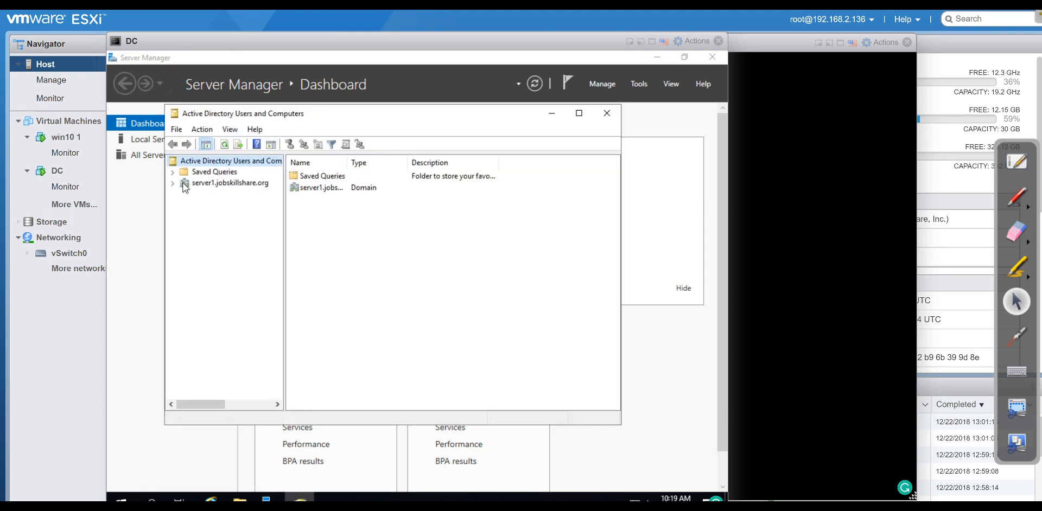
click(174, 183)
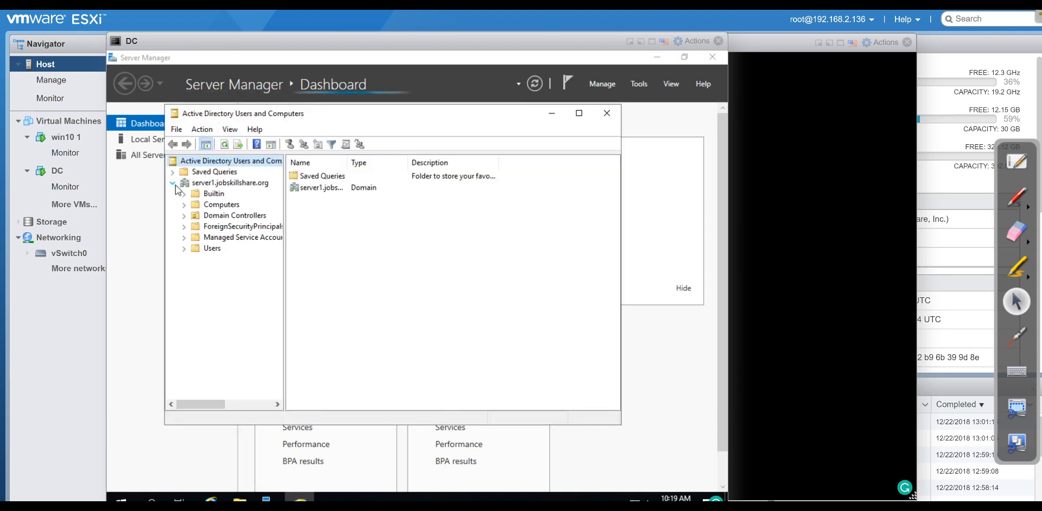
click(196, 248)
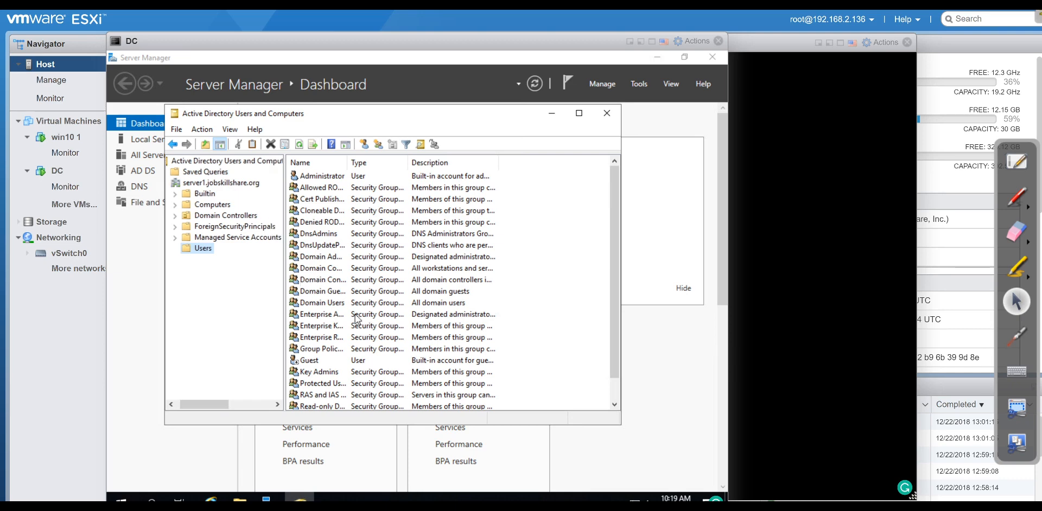
scroll(335, 314, down, 1)
right_click(200, 251)
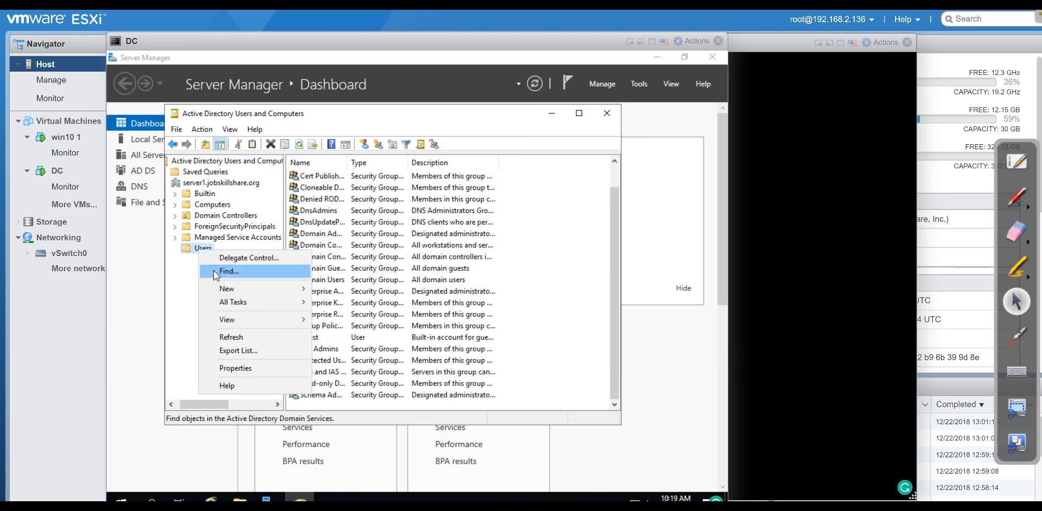
mouse_move(236, 289)
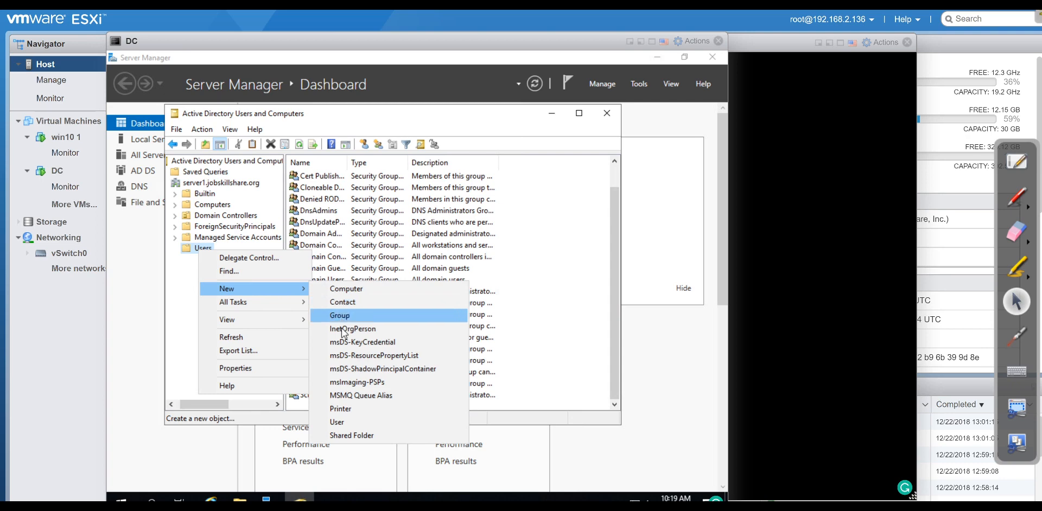
Start a new user with first name and logon name 'helpdesk'.
click(360, 421)
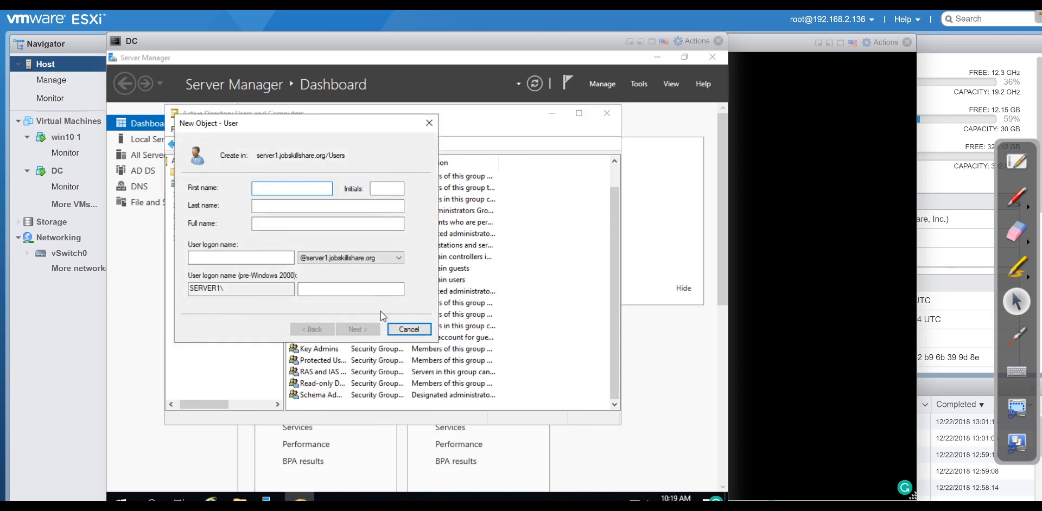
text(help)
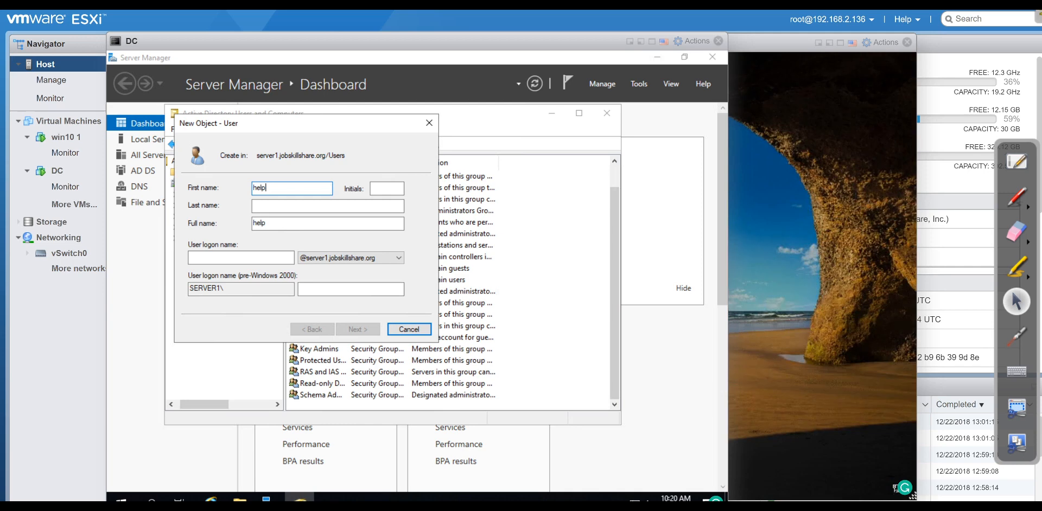
text(desk)
key(Tab)
key(Tab)
key(Tab)
key(Tab)
key(Tab)
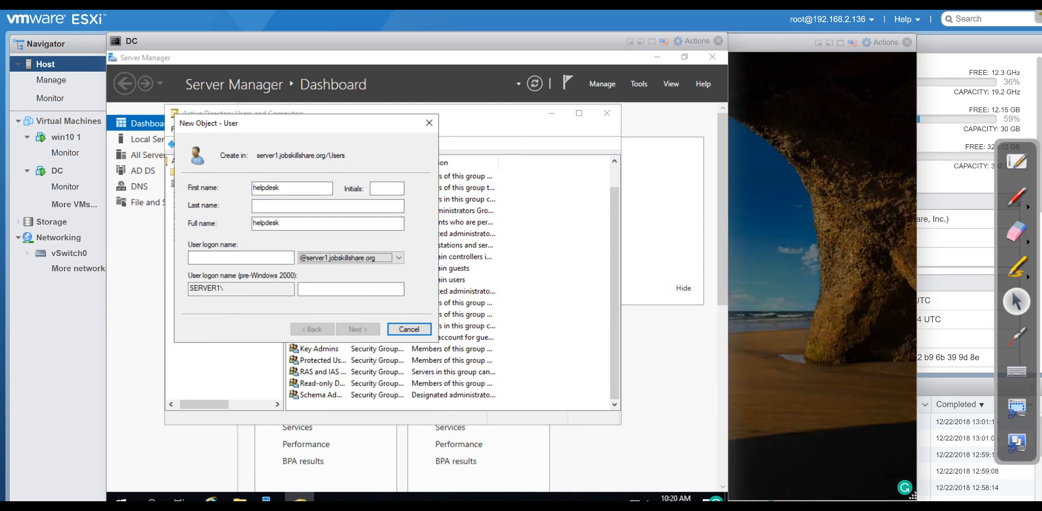
click(265, 261)
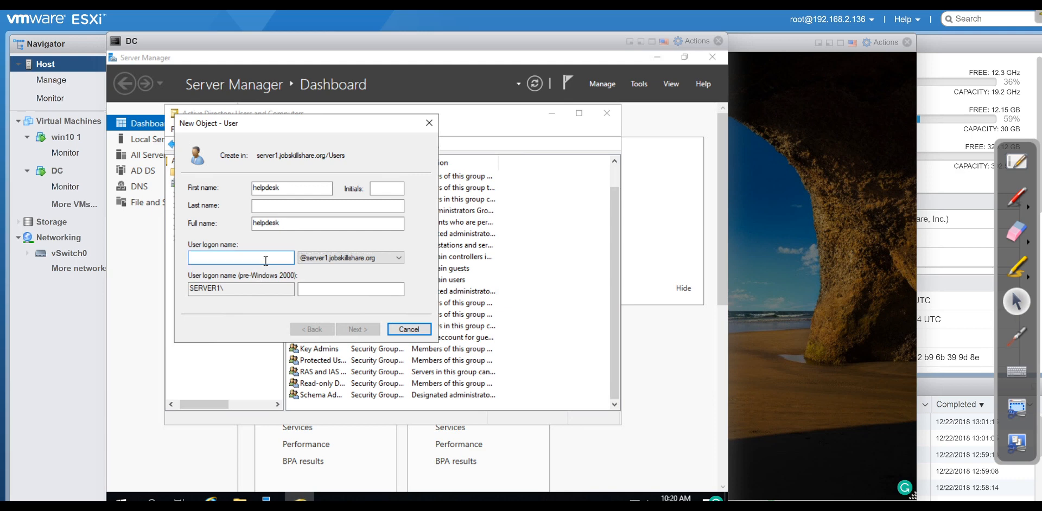
text(helpdesk)
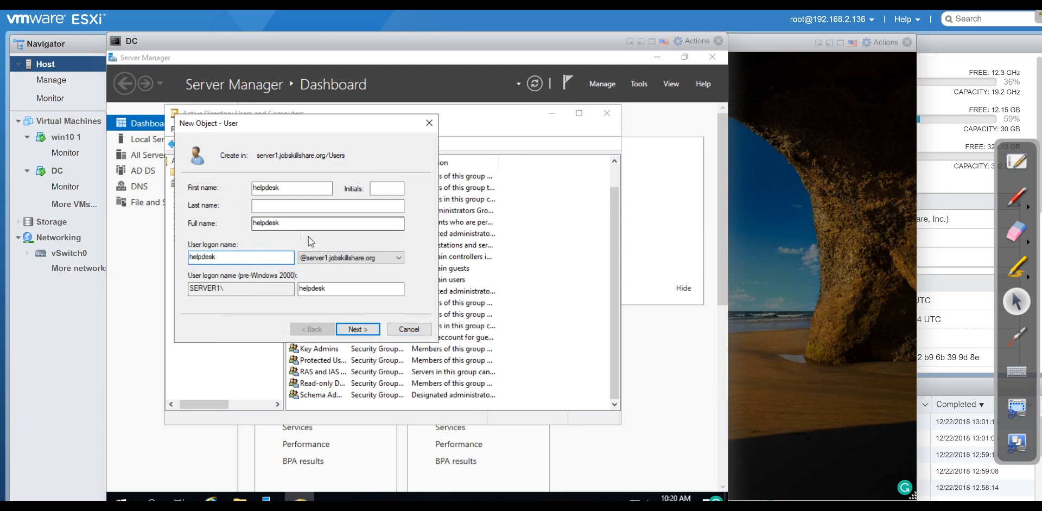
click(355, 330)
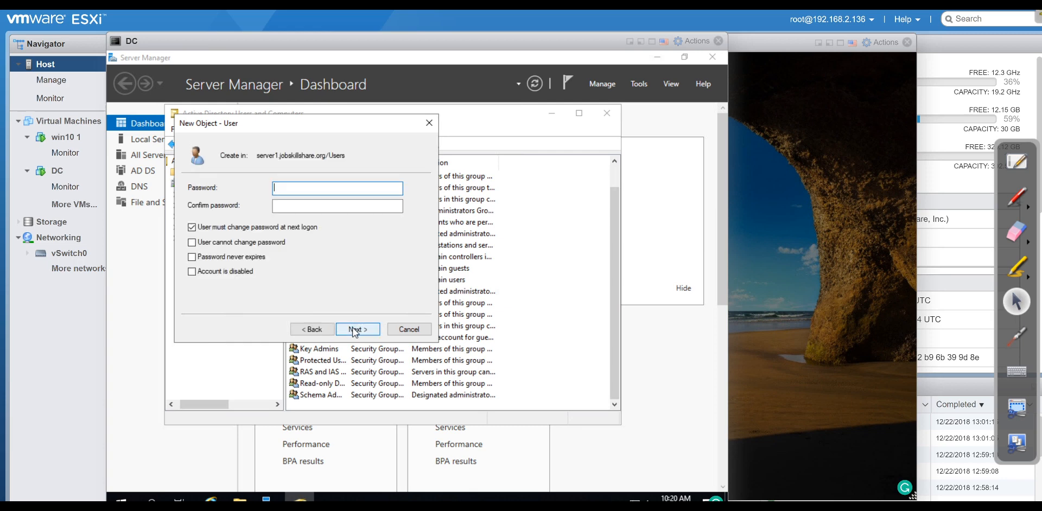
Uncheck 'User must change password at next logon', set and confirm the password, and finish.
click(239, 227)
click(302, 192)
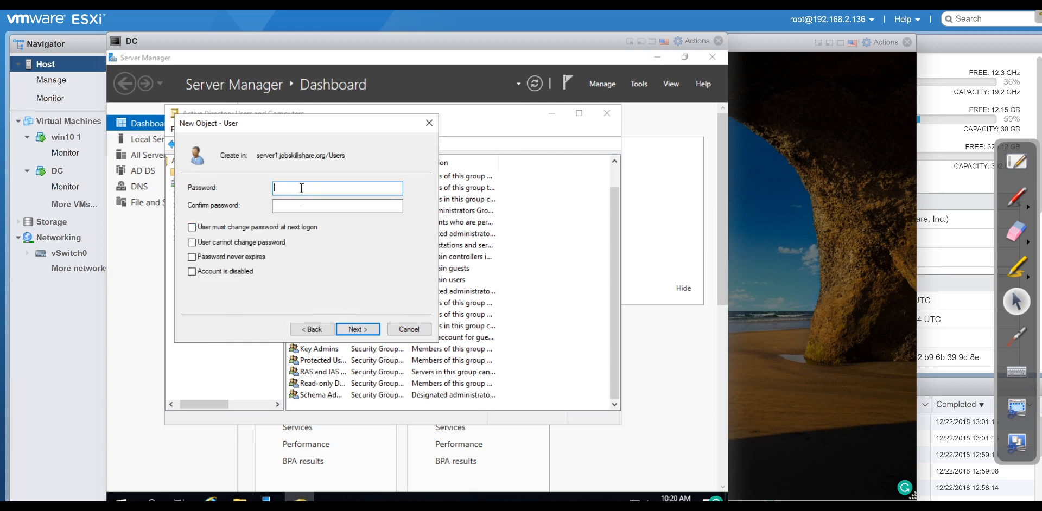
text(********)
key(Tab)
text(***)
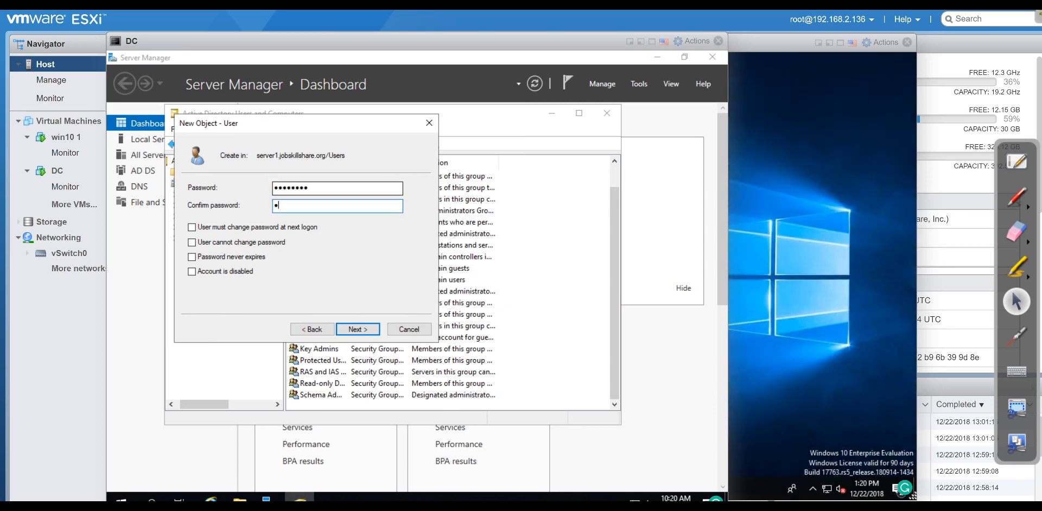
text(*****)
key(Return)
key(Return)
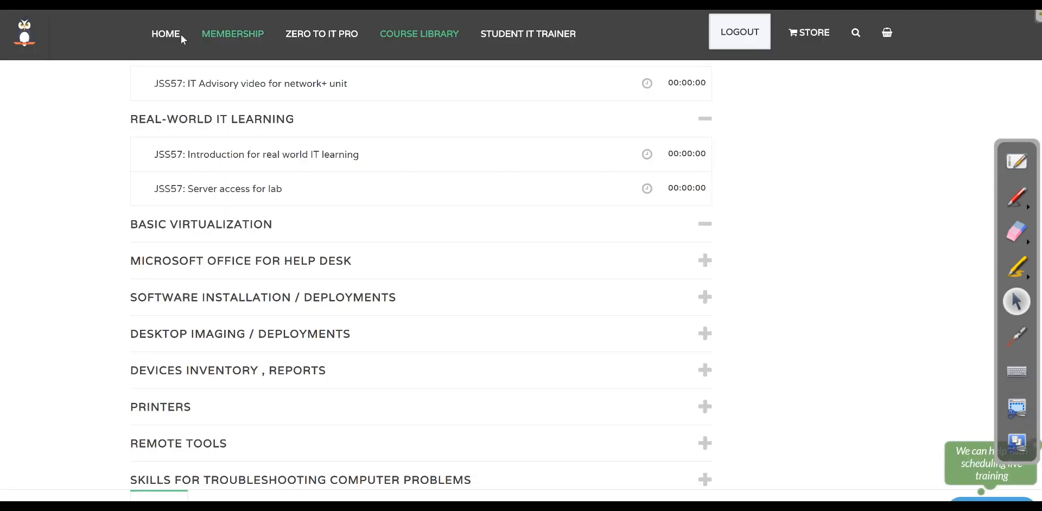
click(262, 23)
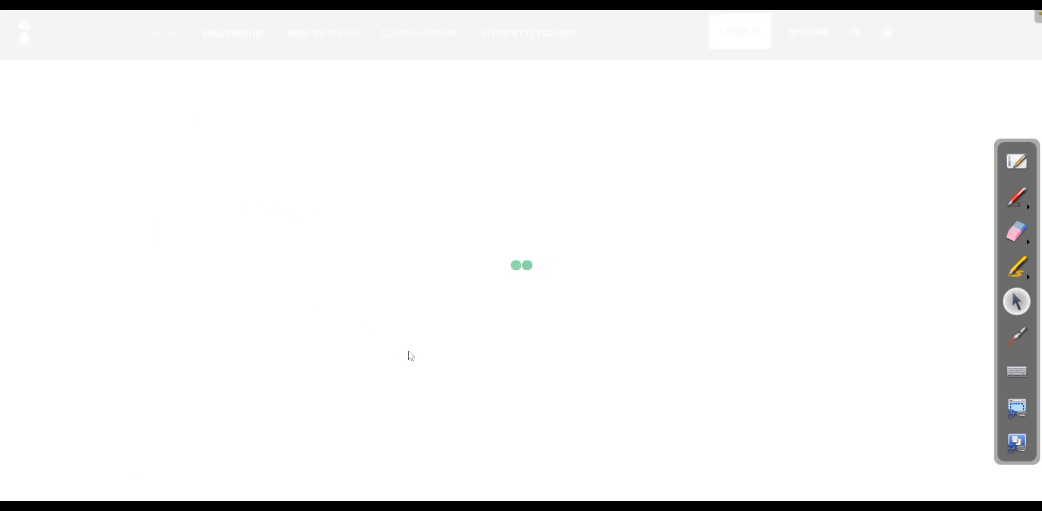
scroll(410, 354, down, 5)
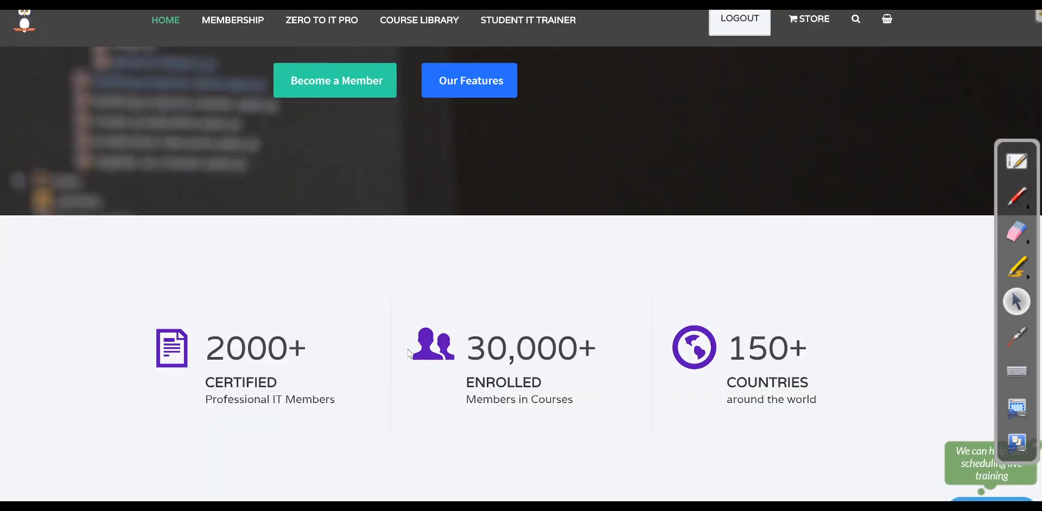
scroll(409, 354, down, 15)
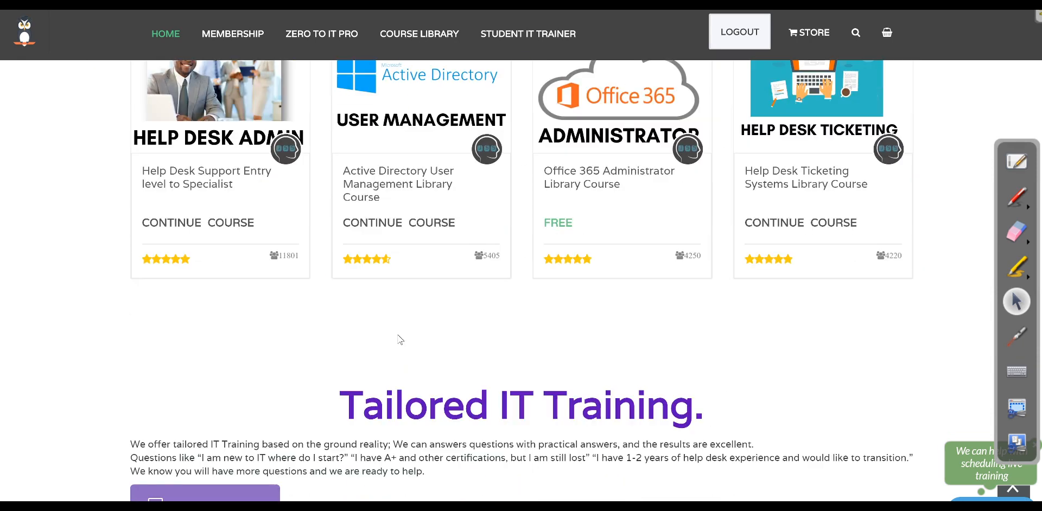
drag(414, 211, 337, 179)
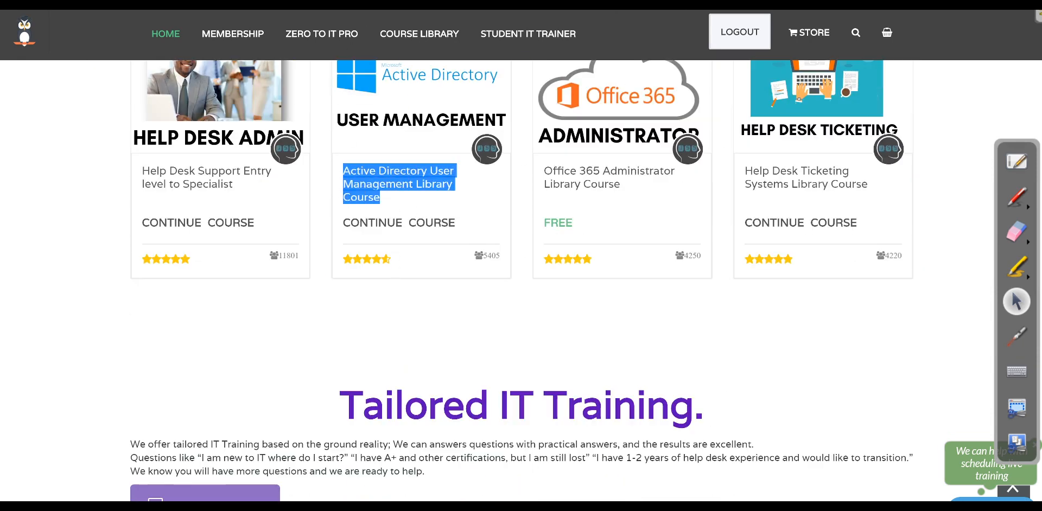
click(282, 4)
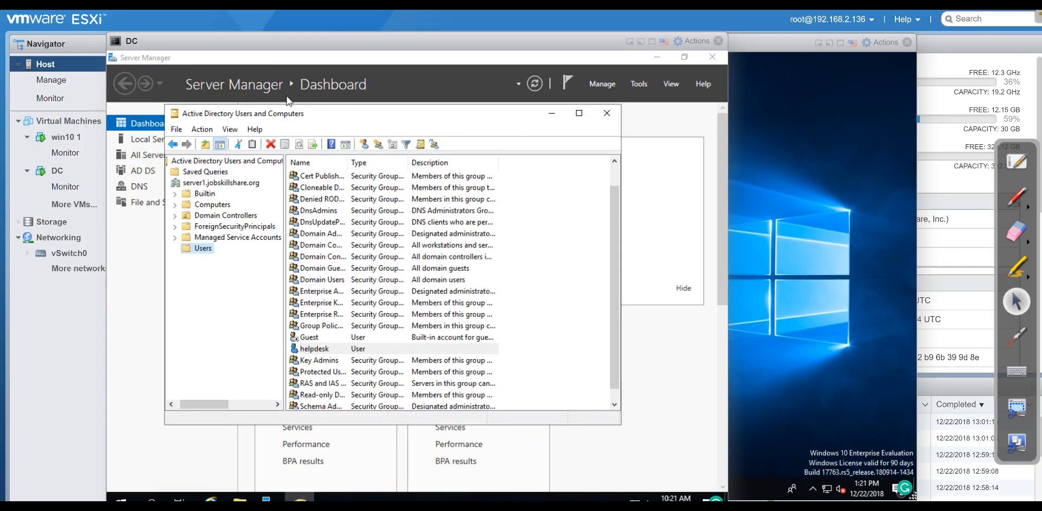
Add helpdesk to Domain Admins via its Member Of tab, apply, and close ADUC.
right_click(321, 349)
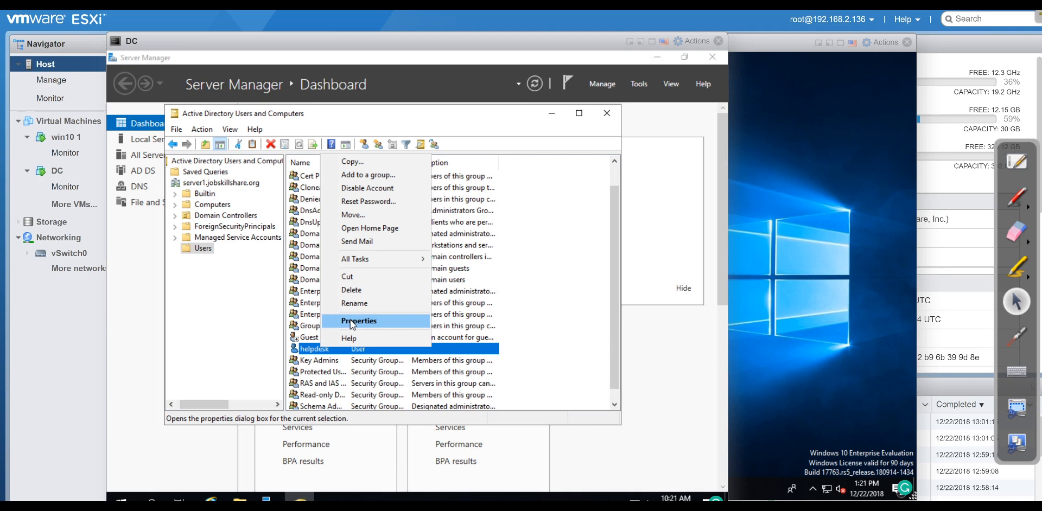
click(352, 321)
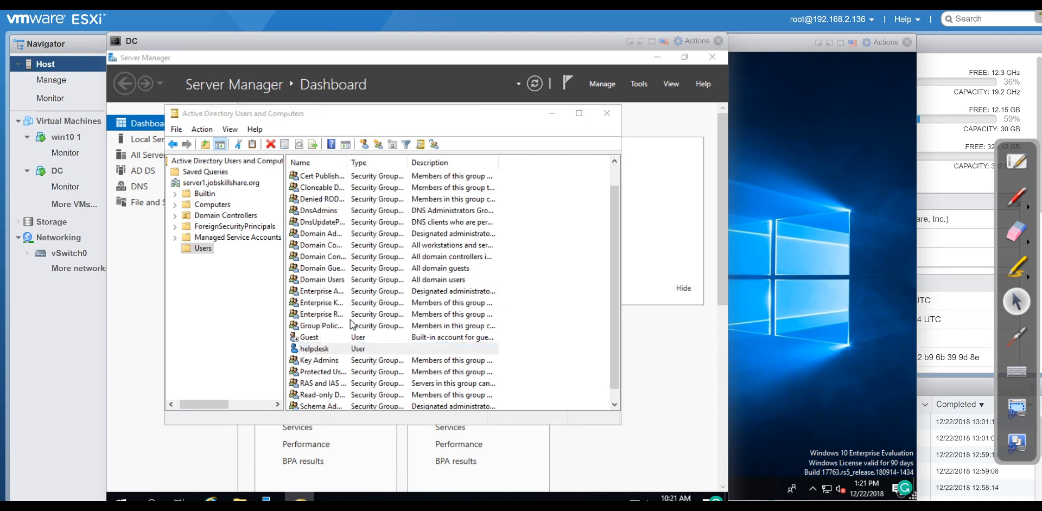
click(306, 133)
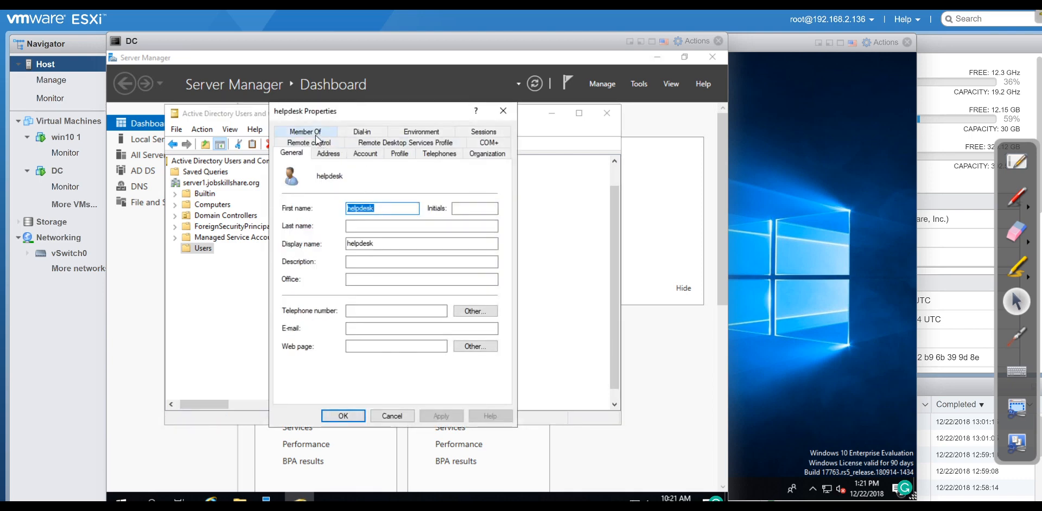
click(318, 302)
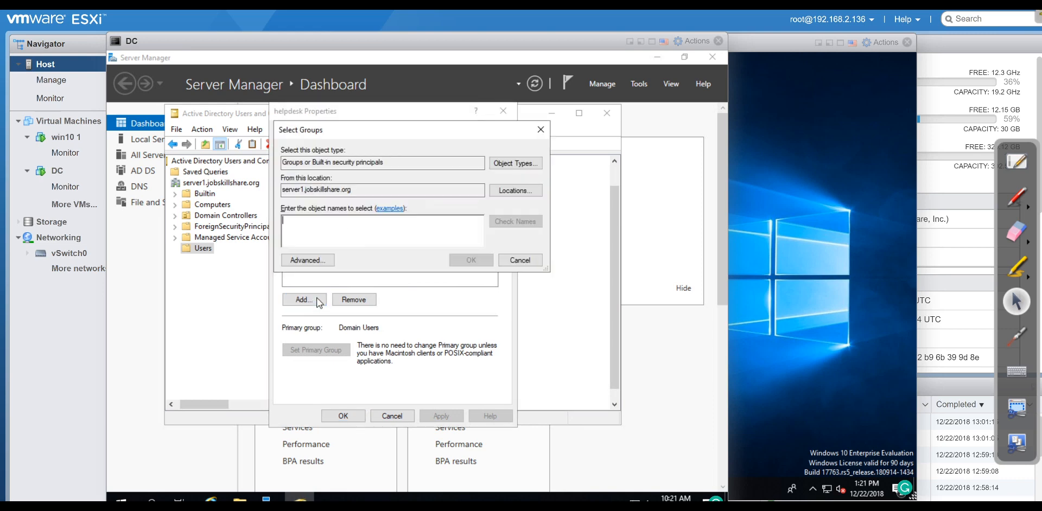
text(domain admins)
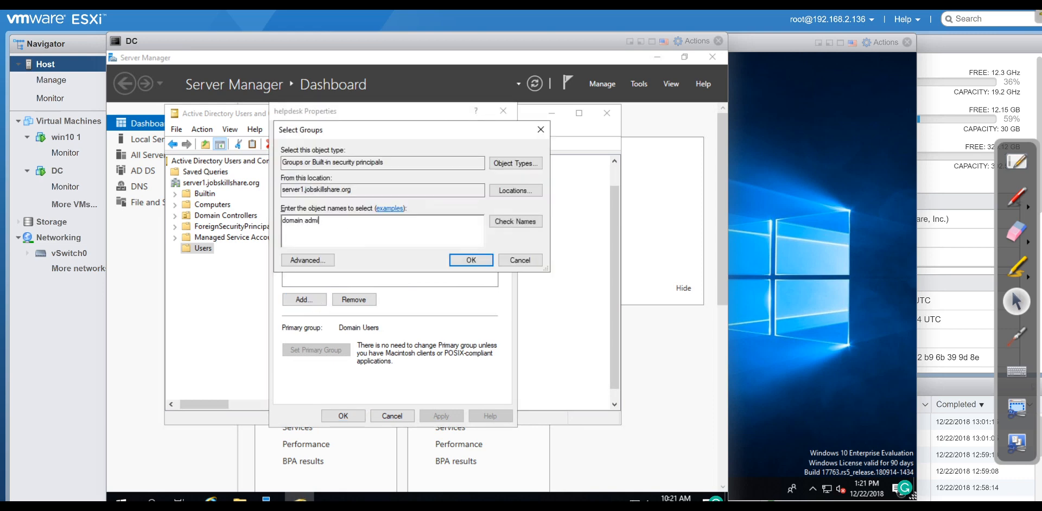
key(Return)
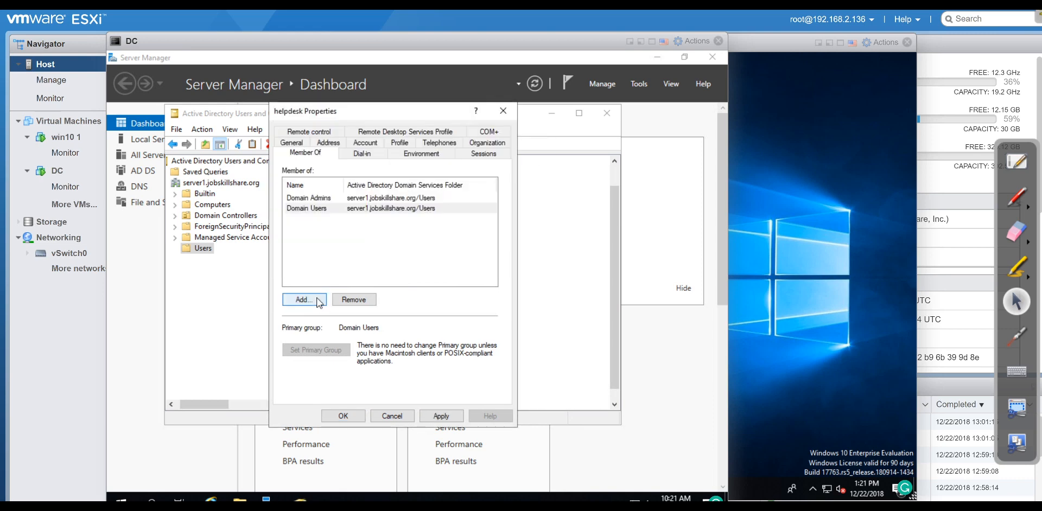
click(441, 416)
click(344, 419)
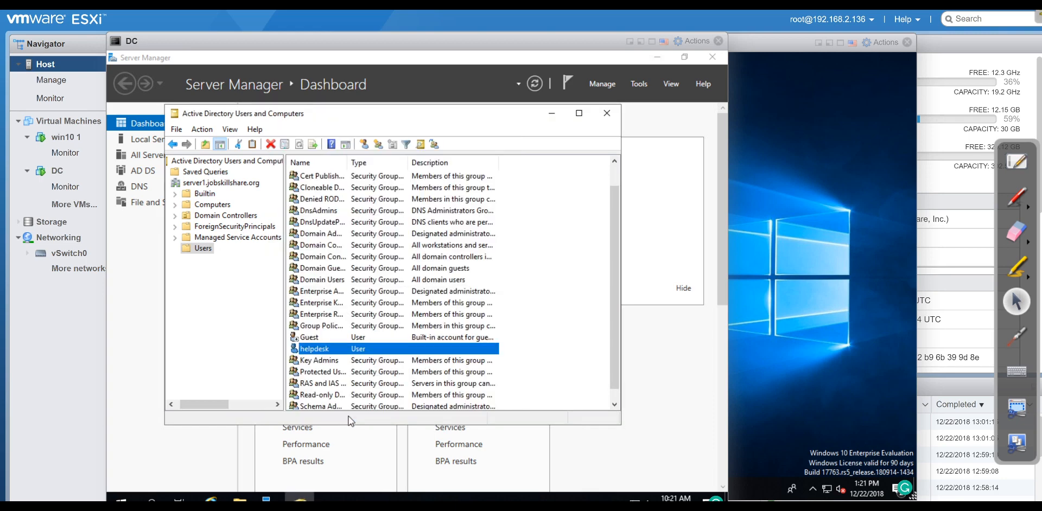
click(606, 114)
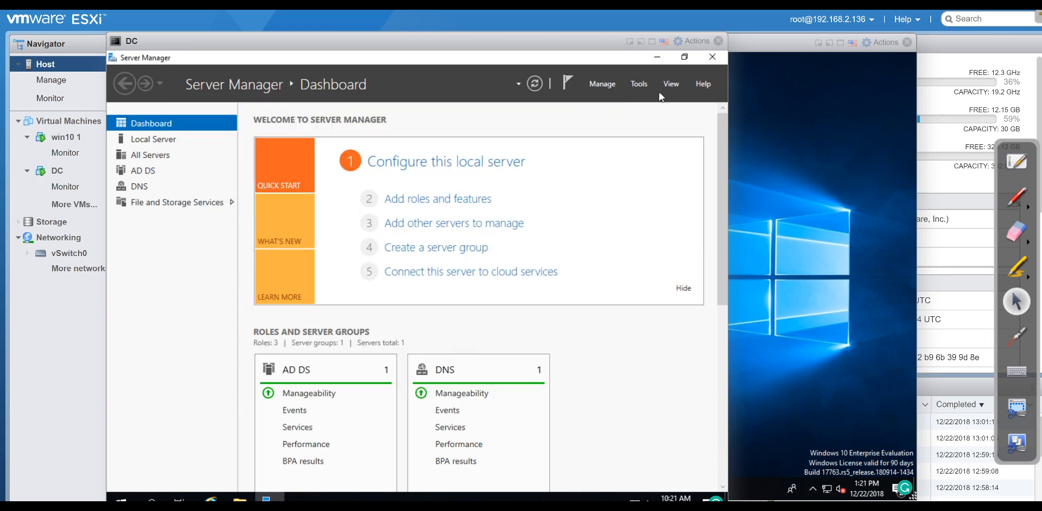
Close Server Manager on the DC and return to the DC console.
click(711, 60)
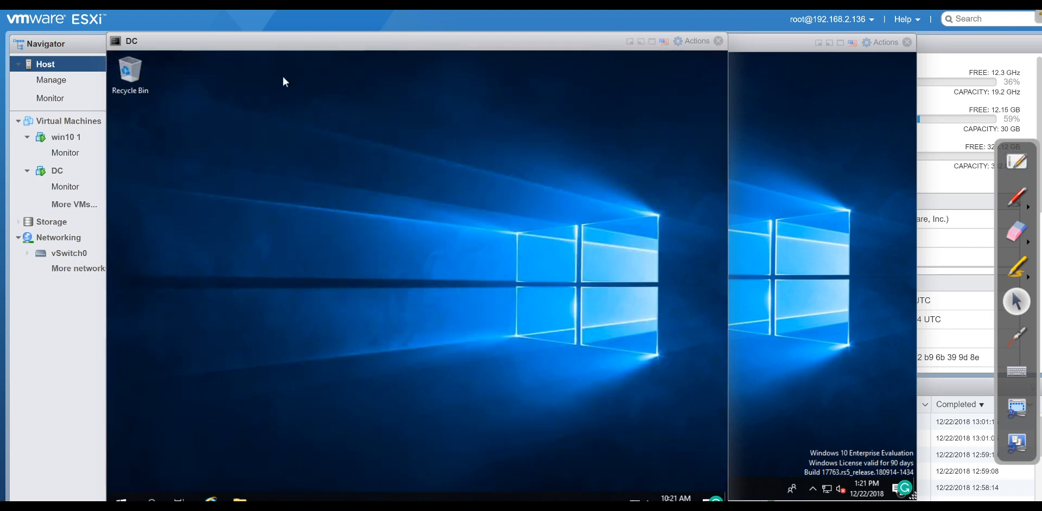
click(774, 123)
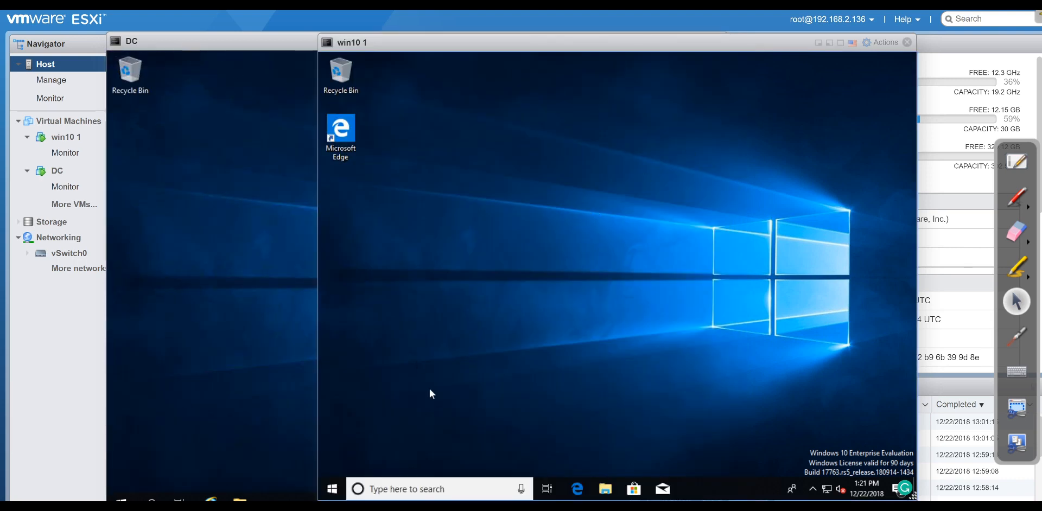
click(227, 345)
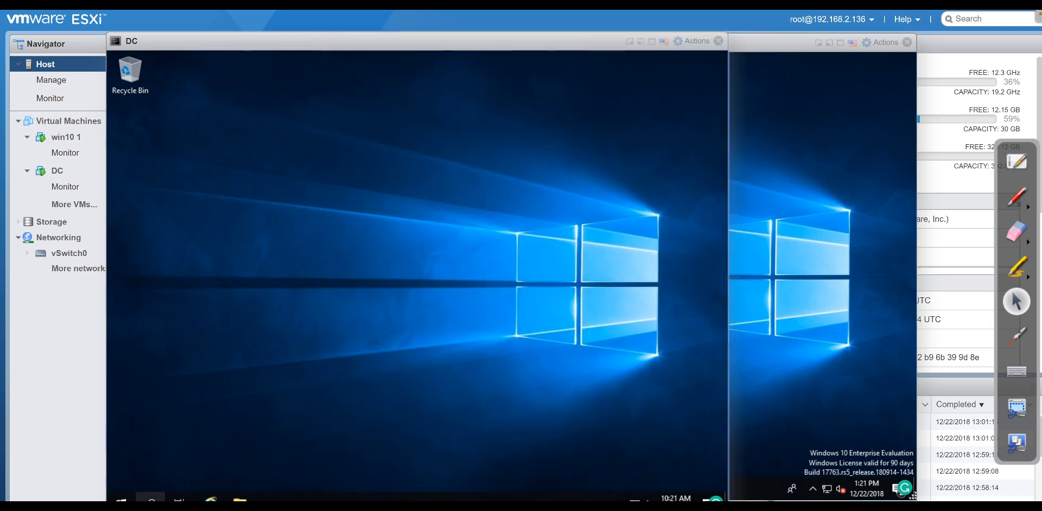
Run ipconfig in the DC's Command Prompt (IPv4 192.168.2.122), then switch to win10 1.
click(120, 499)
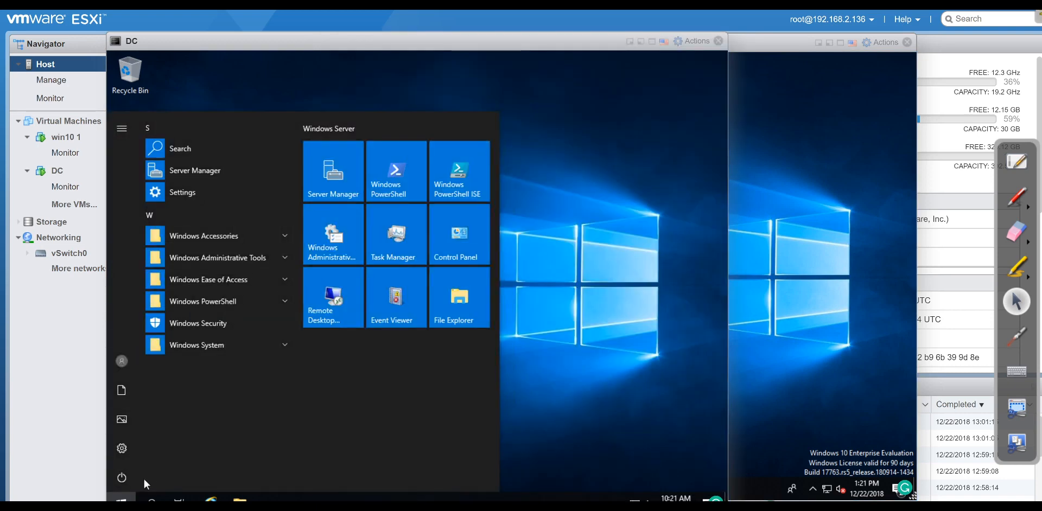
click(152, 497)
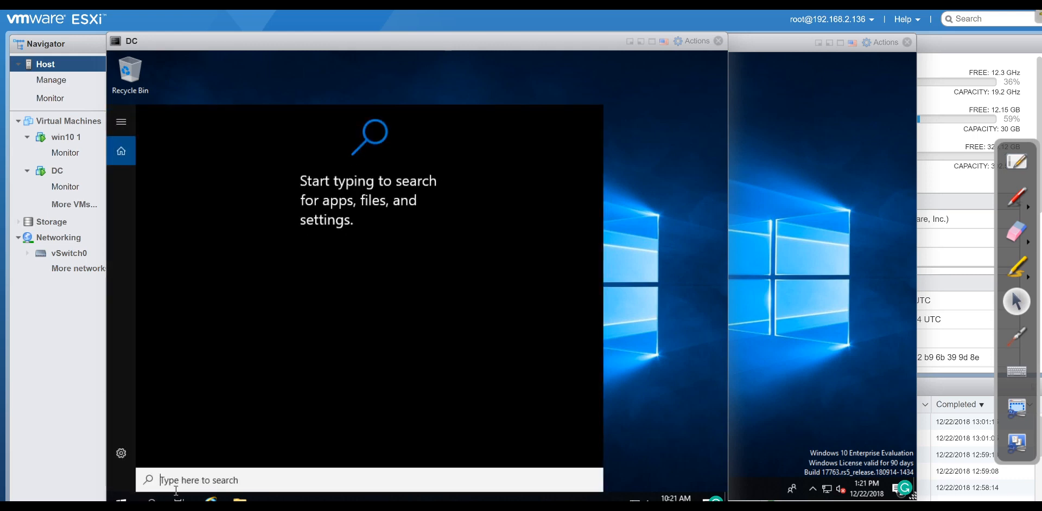
text(act)
key(BackSpace)
key(BackSpace)
key(BackSpace)
text(cmd)
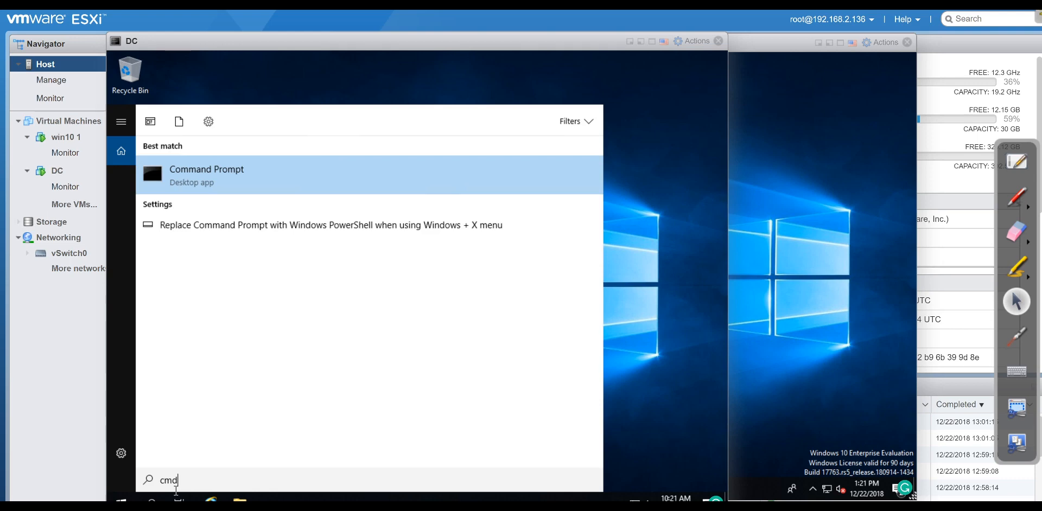
key(Return)
text(ipconf)
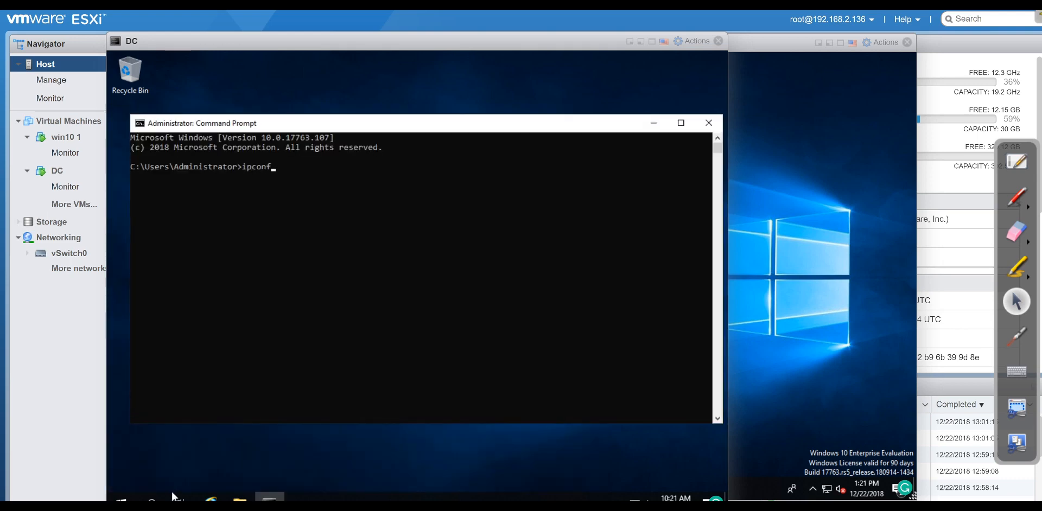
text(ig)
key(Return)
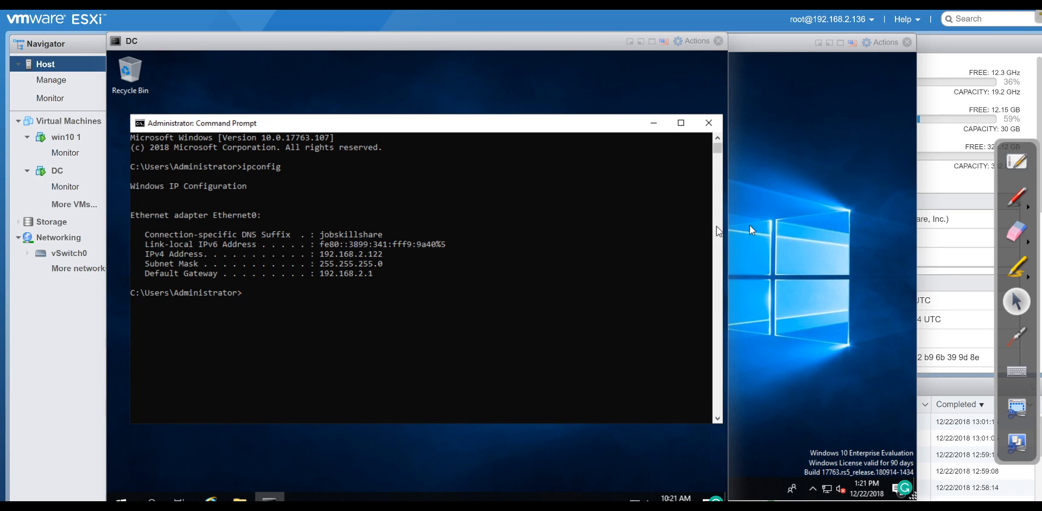
click(762, 242)
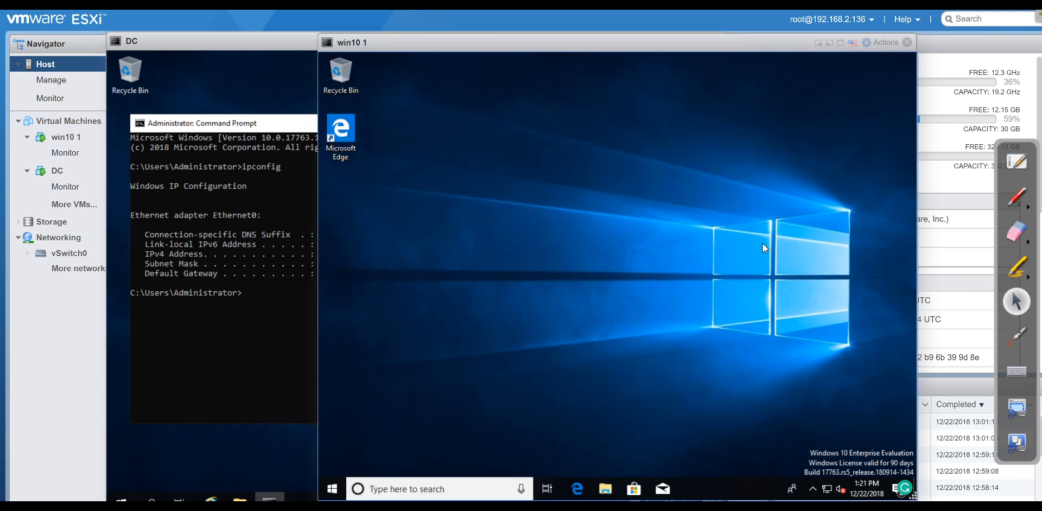
right_click(827, 489)
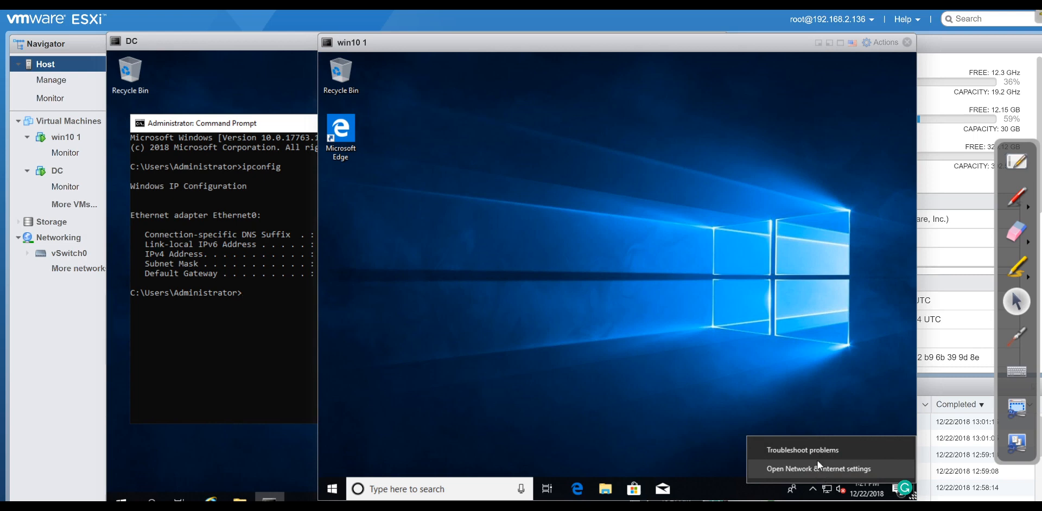
On win10 1, go from Network & Internet settings to the network adapters list.
click(818, 469)
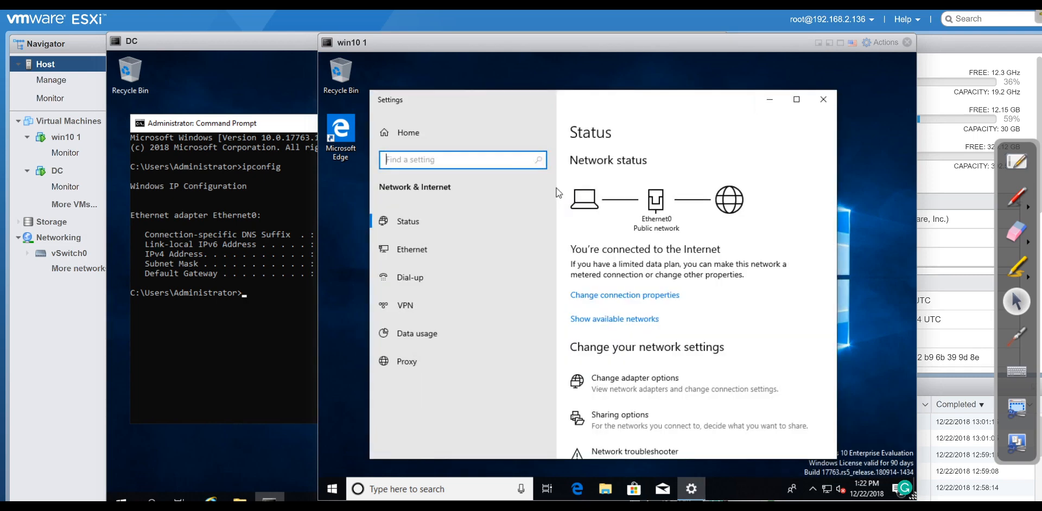
click(620, 298)
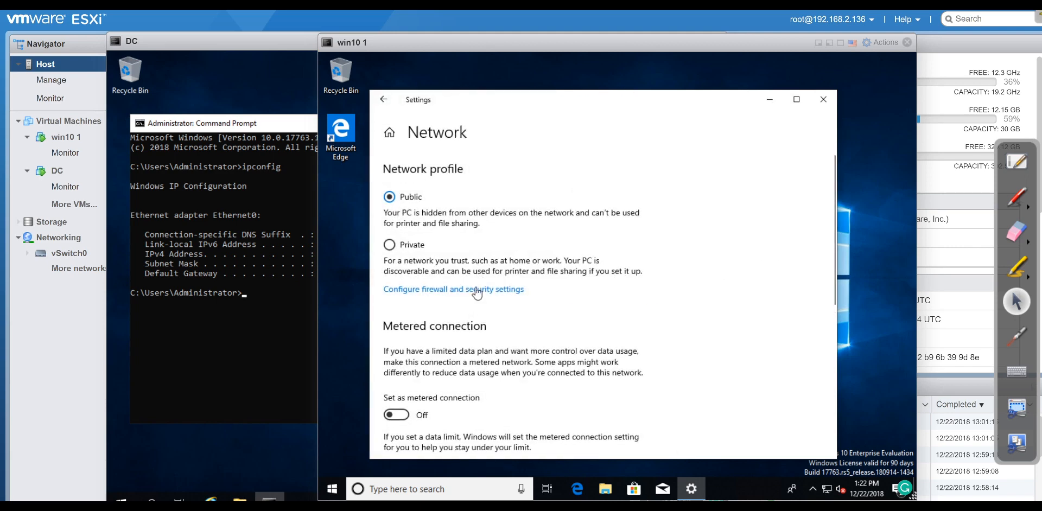
scroll(478, 288, down, 3)
click(381, 105)
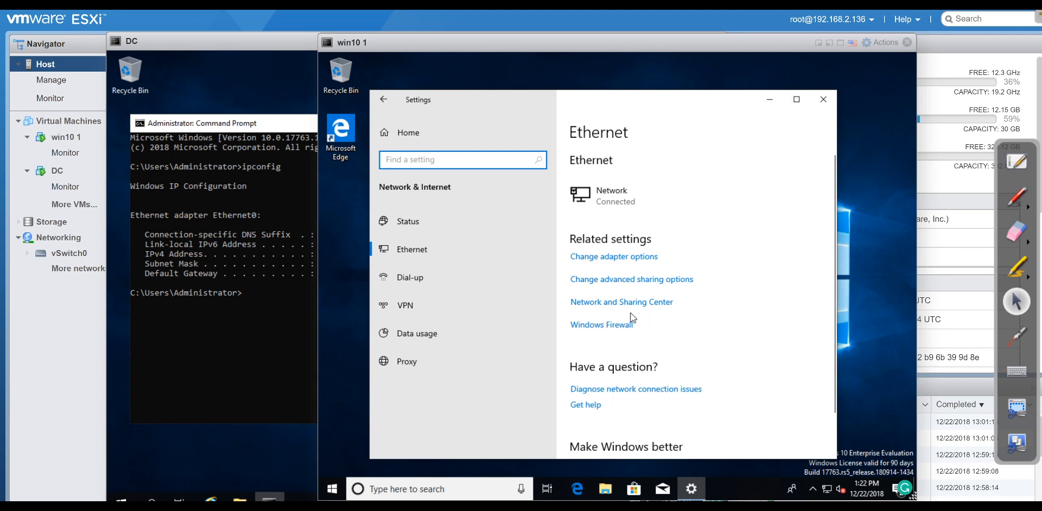
click(624, 260)
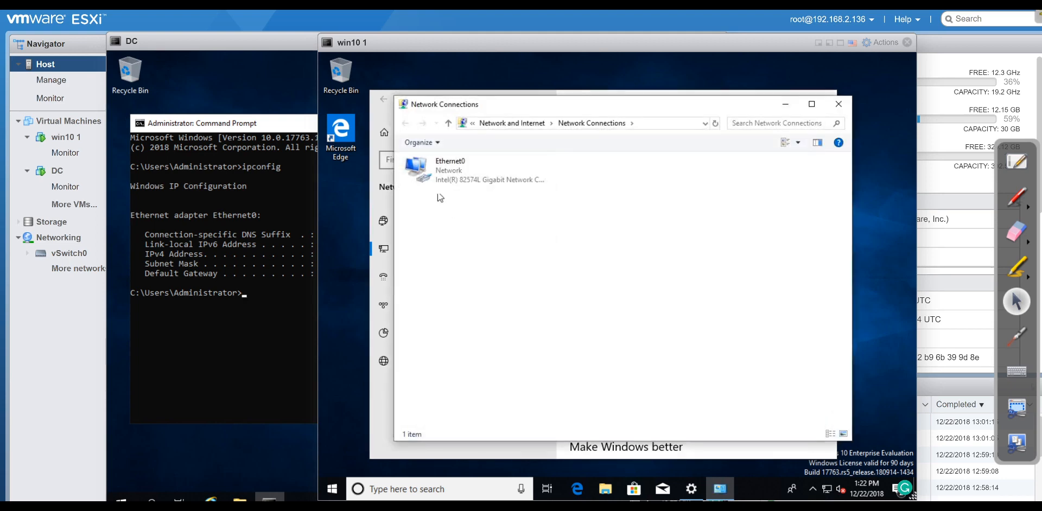
Open Ethernet0's properties and its Internet Protocol Version 4 settings.
right_click(449, 174)
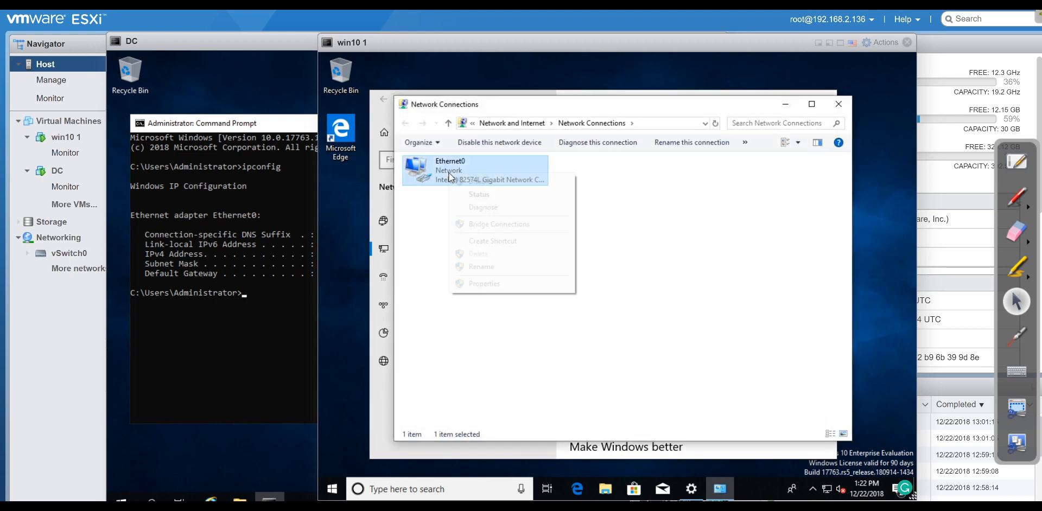
click(477, 286)
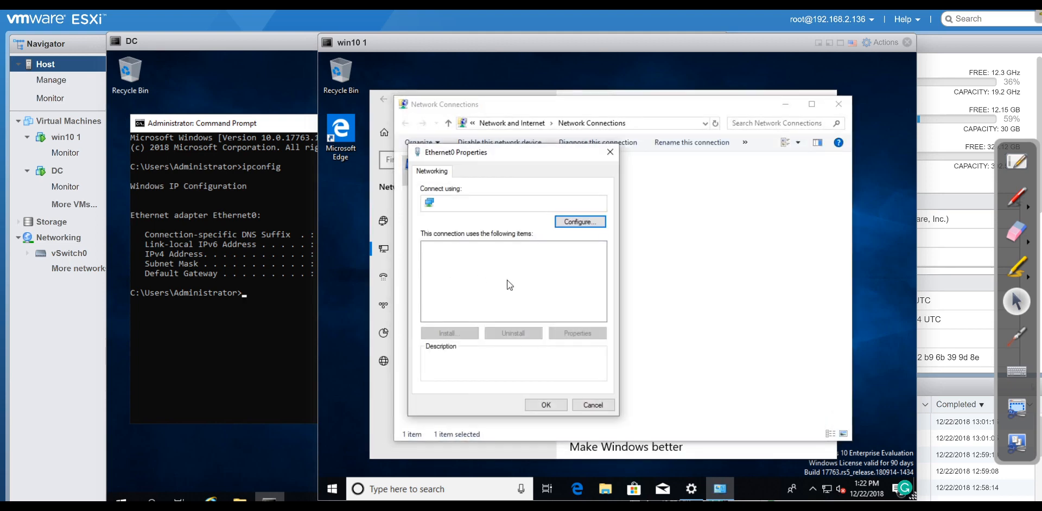
click(510, 257)
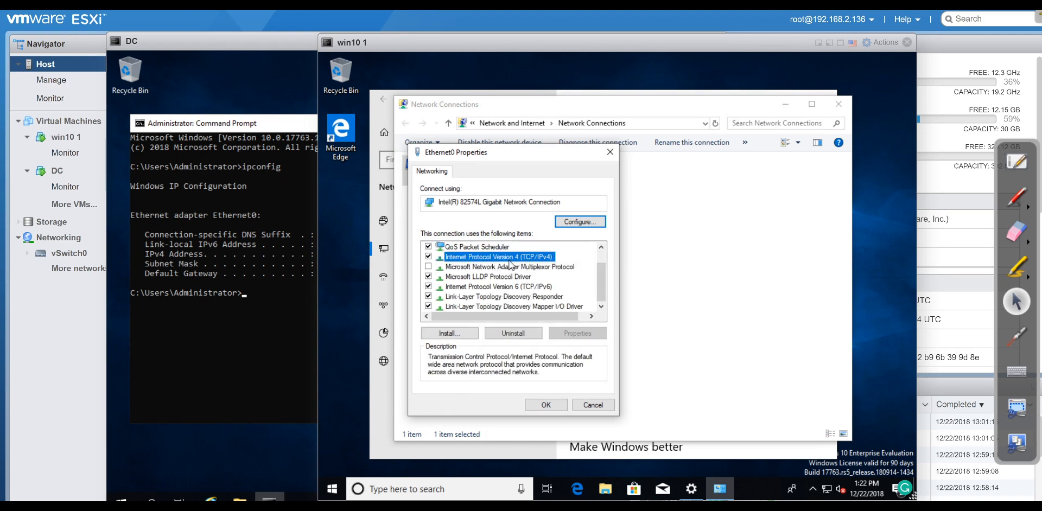
click(566, 332)
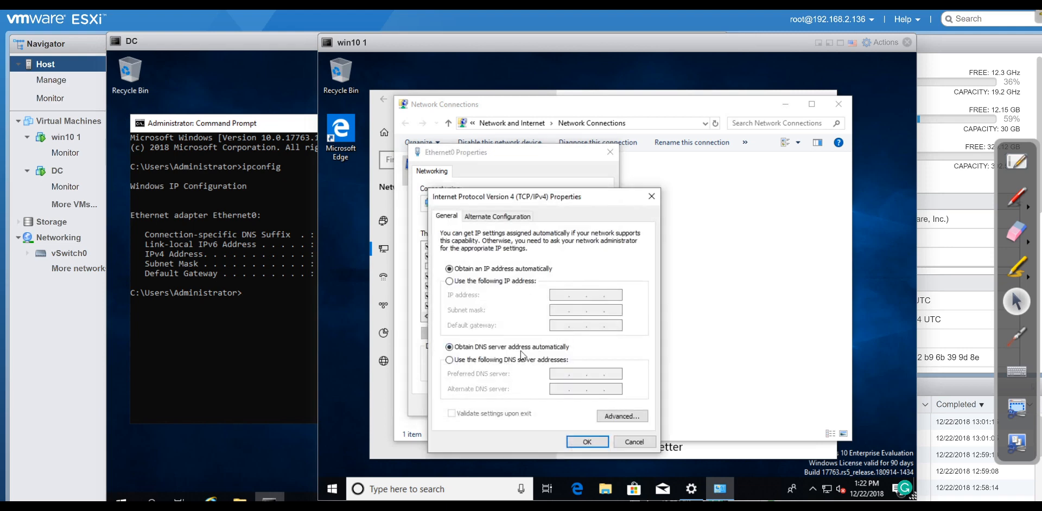
Switch to manual DNS and enter the DC's address 192.168.2.122 as preferred server.
click(493, 360)
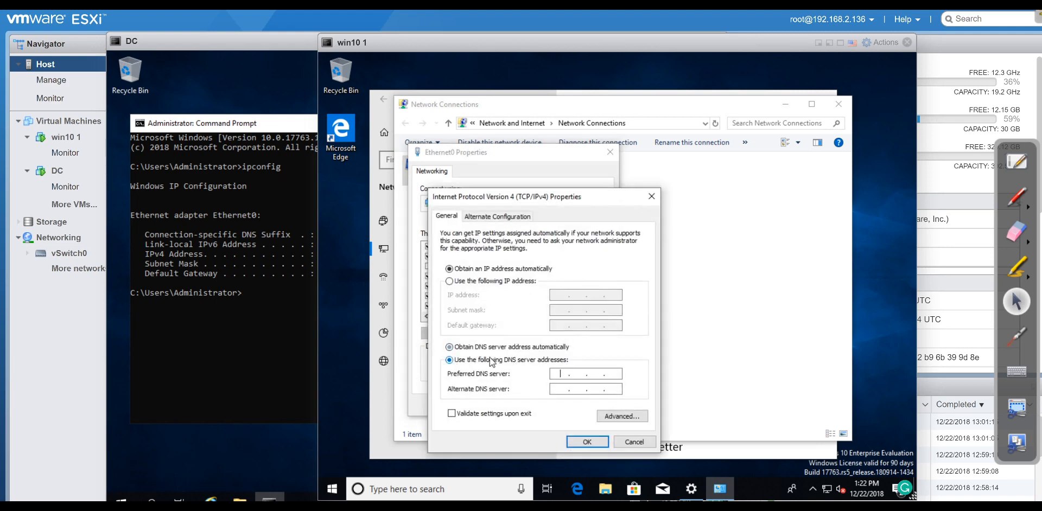
click(314, 201)
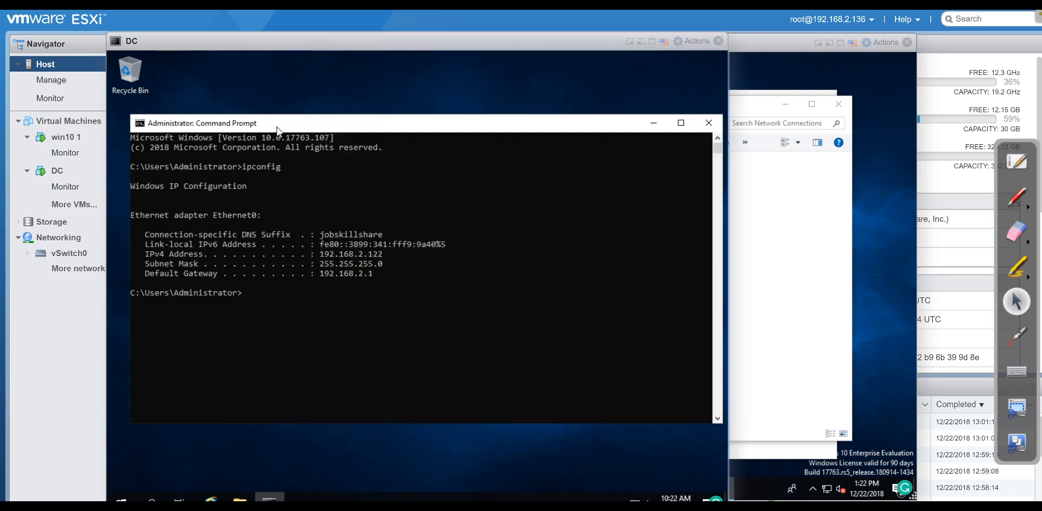
click(757, 276)
text(192 . . .)
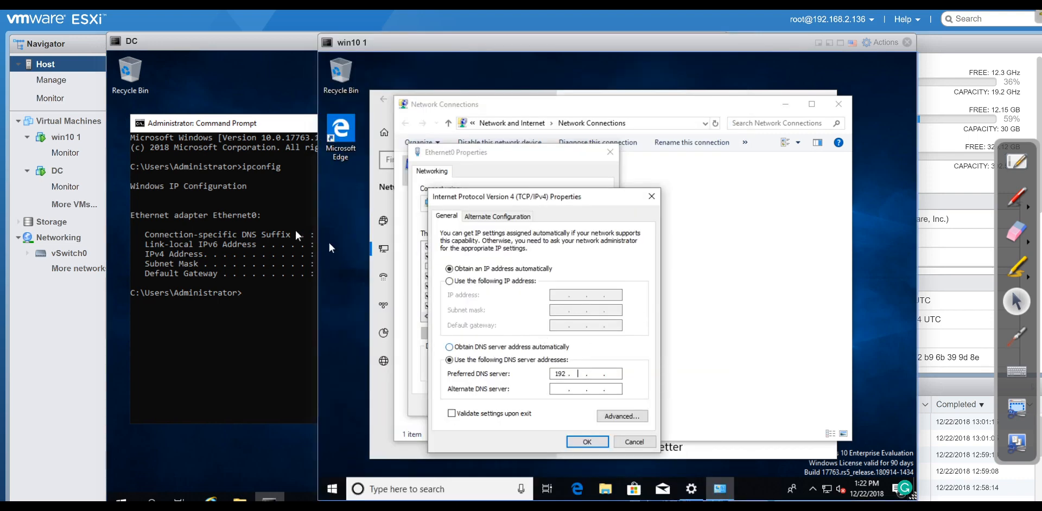
click(215, 234)
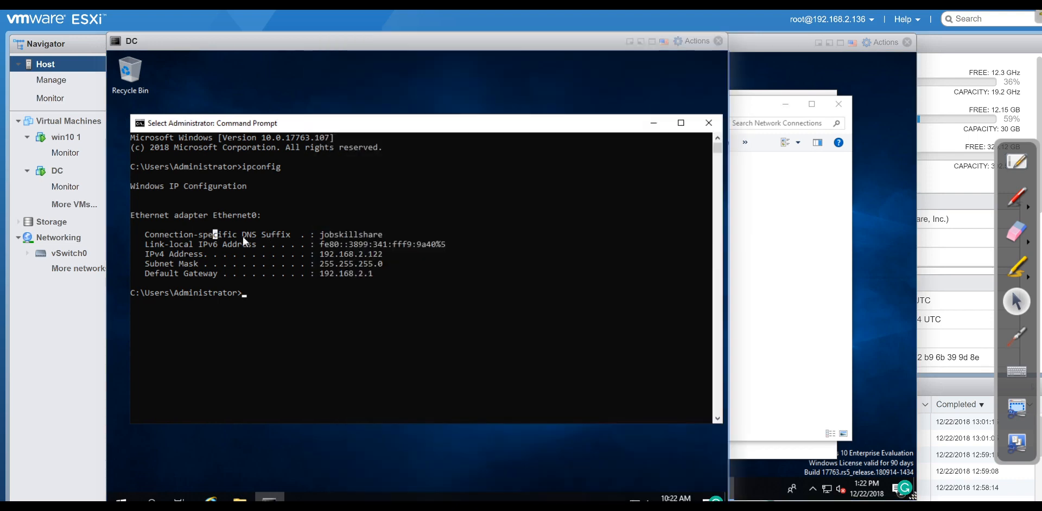
click(856, 319)
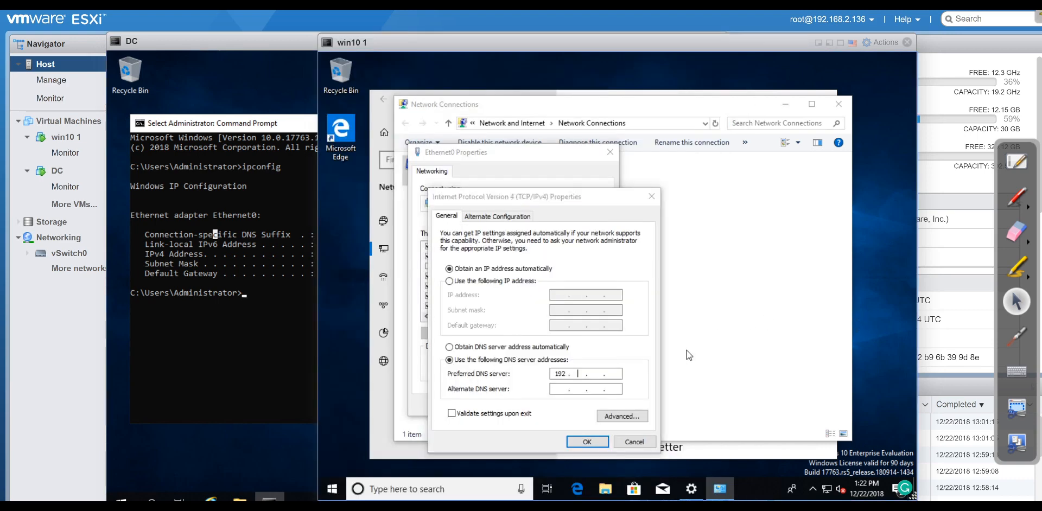
text(16)
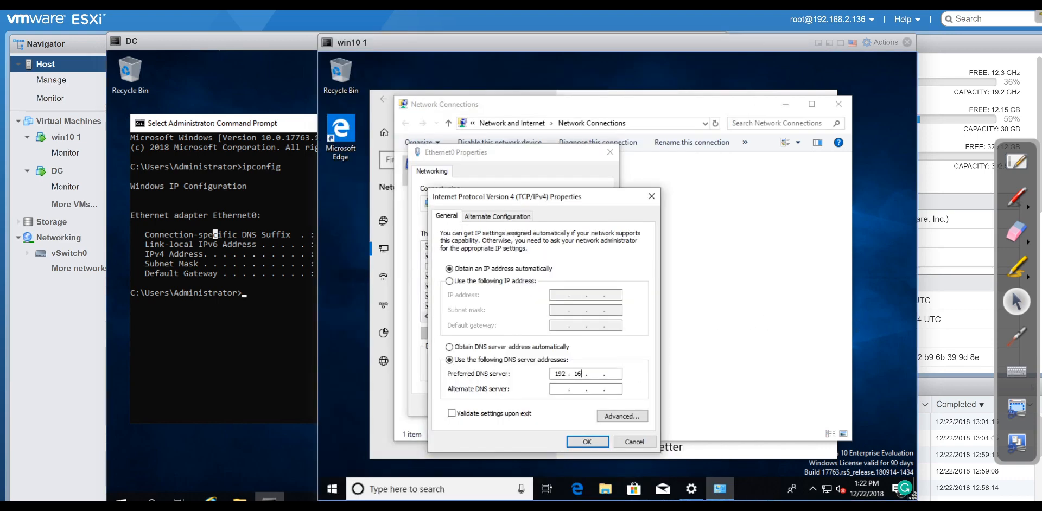
text(8 . 2 . 12)
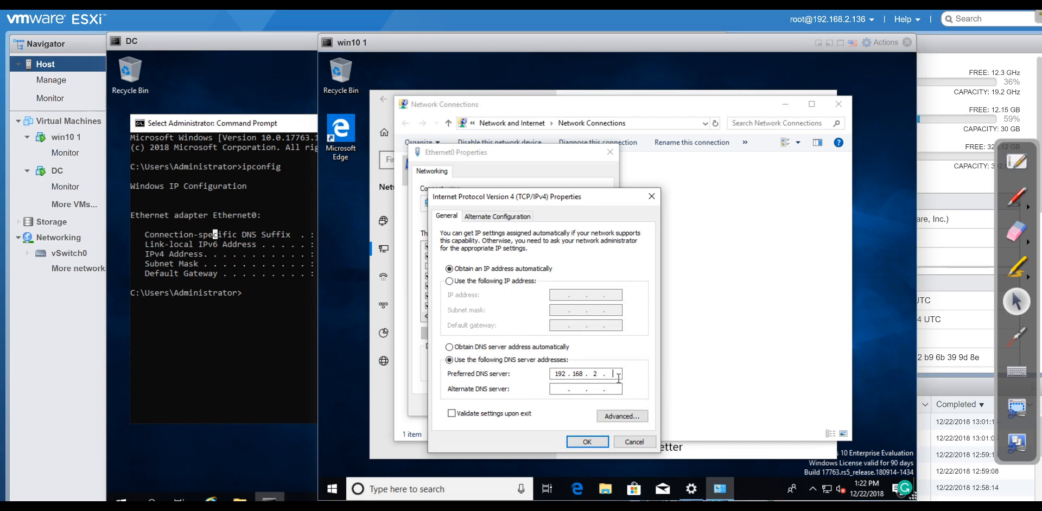
text(2)
Add 8.8.8.8 as alternate DNS, confirm, and close the adapter and Network Connections windows.
click(558, 391)
text(8.8.8)
click(285, 304)
click(722, 282)
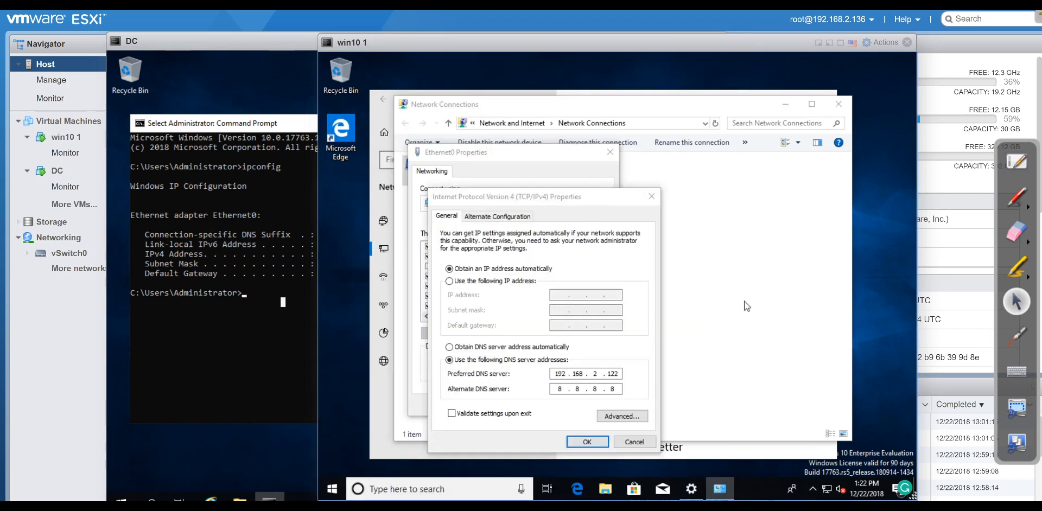
text(8)
click(597, 441)
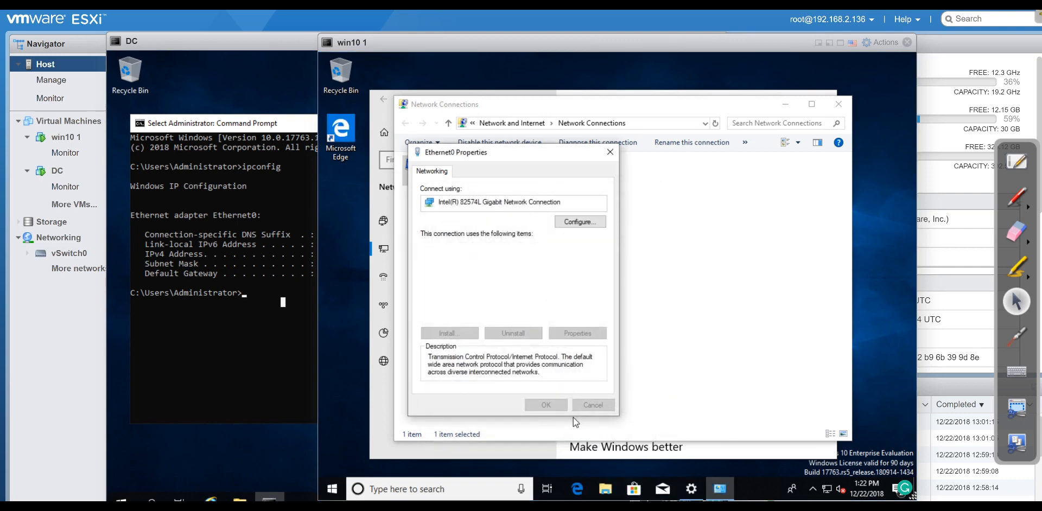
click(559, 404)
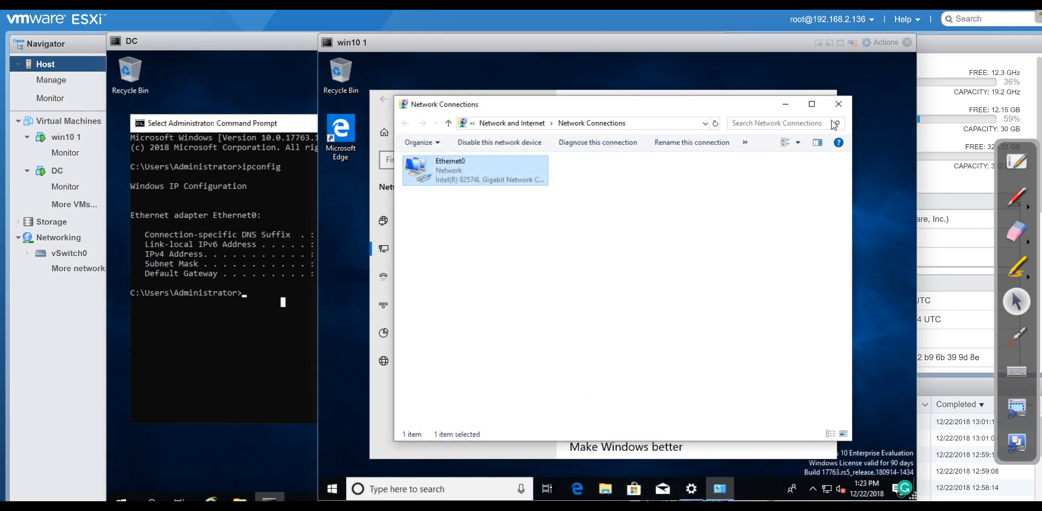
click(838, 104)
Close Settings, search 'work' on win10 1, and open the Change workgroup name result.
click(826, 97)
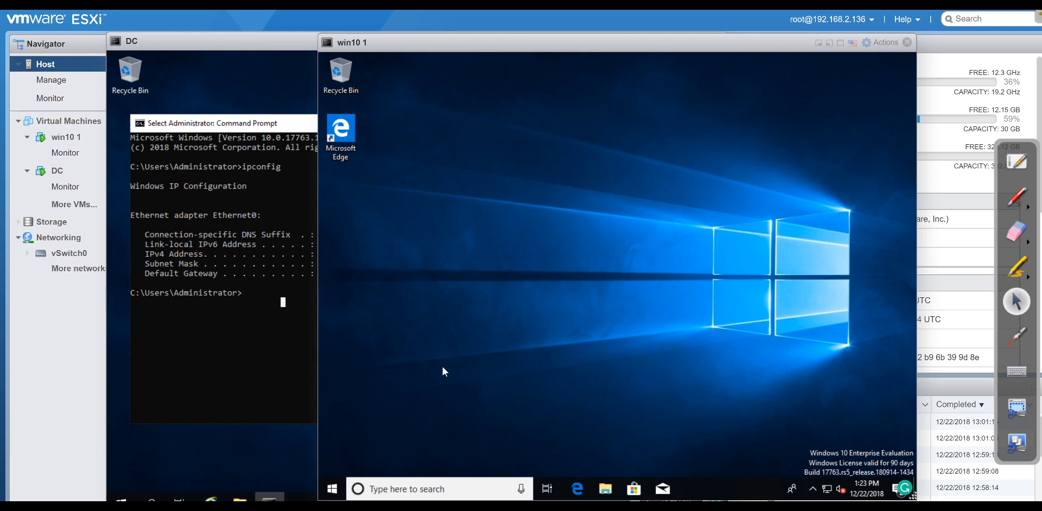
click(386, 491)
text(work)
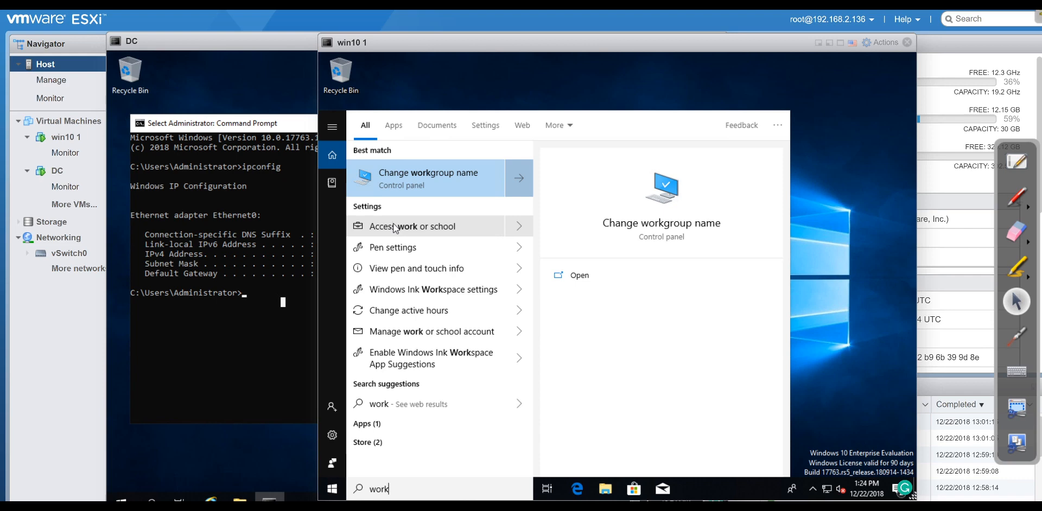
click(400, 176)
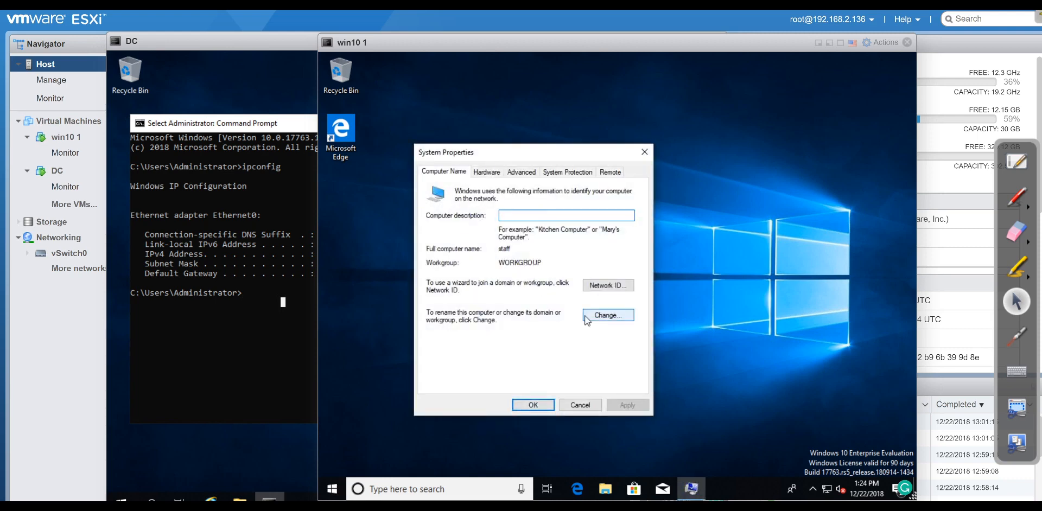
Change the staff computer's membership to Domain 'server1.jobskillshare.org' and submit the join.
click(607, 315)
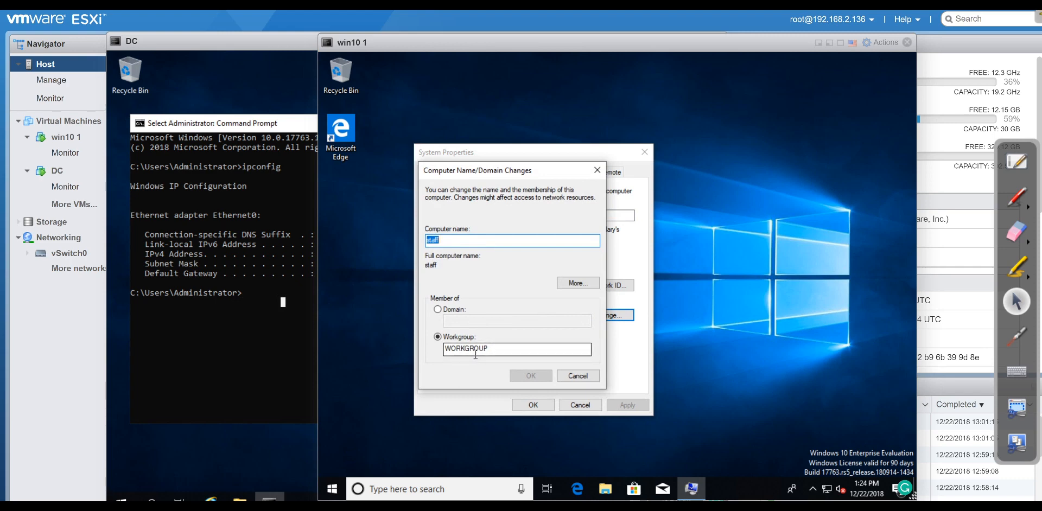
click(439, 311)
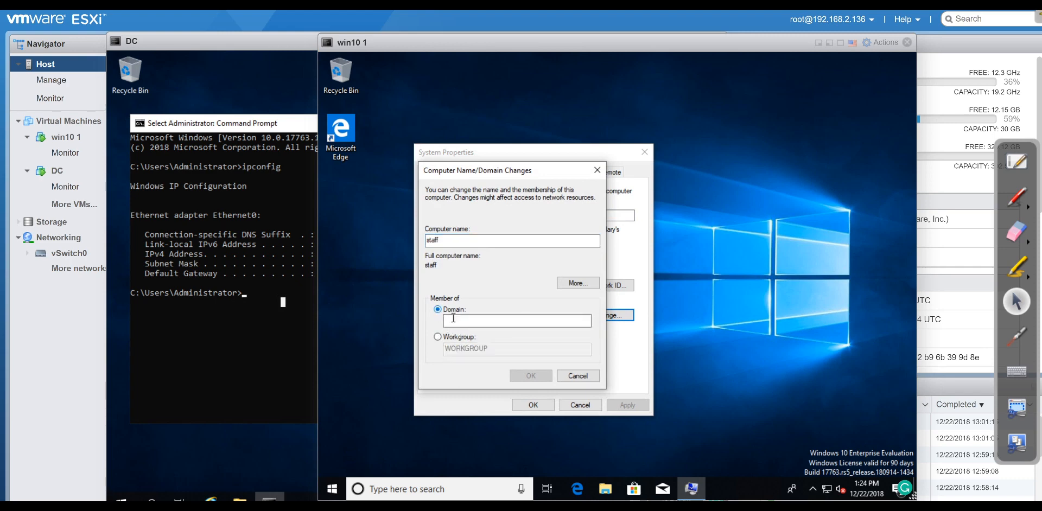
click(460, 322)
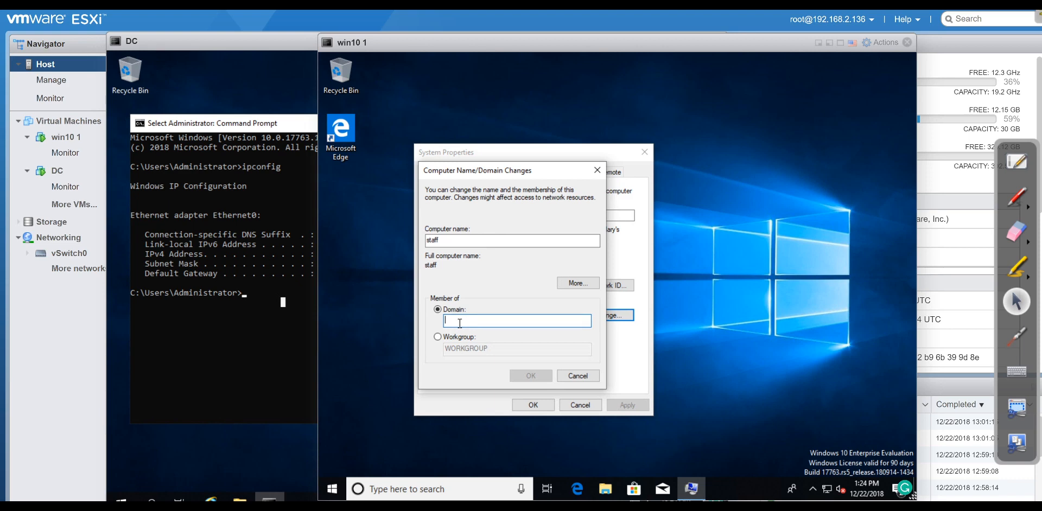
text(server1)
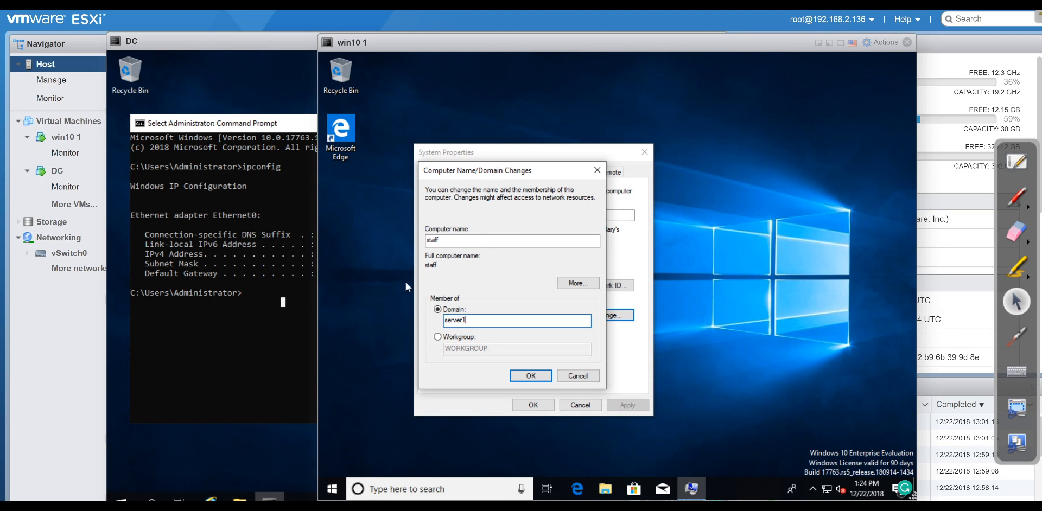
text(.)
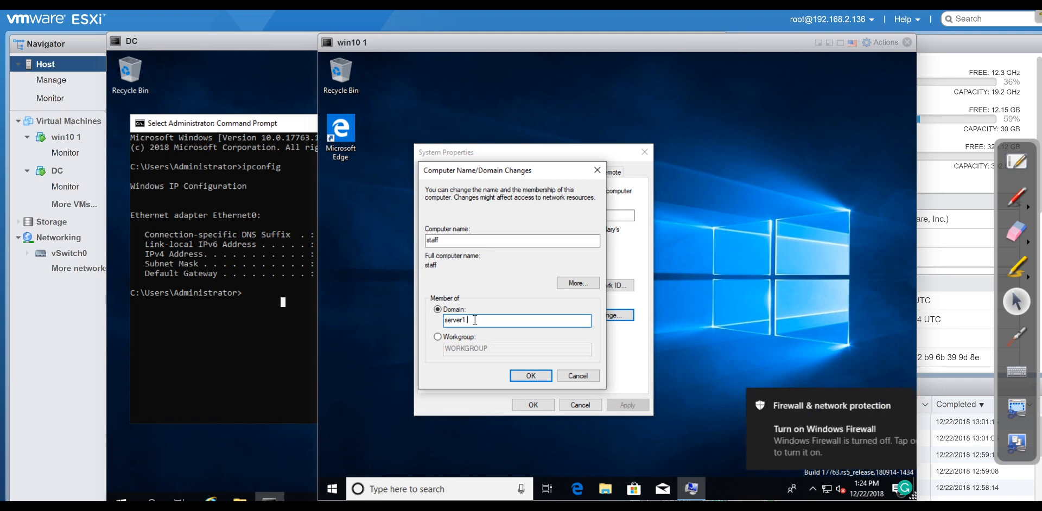
text(jobski)
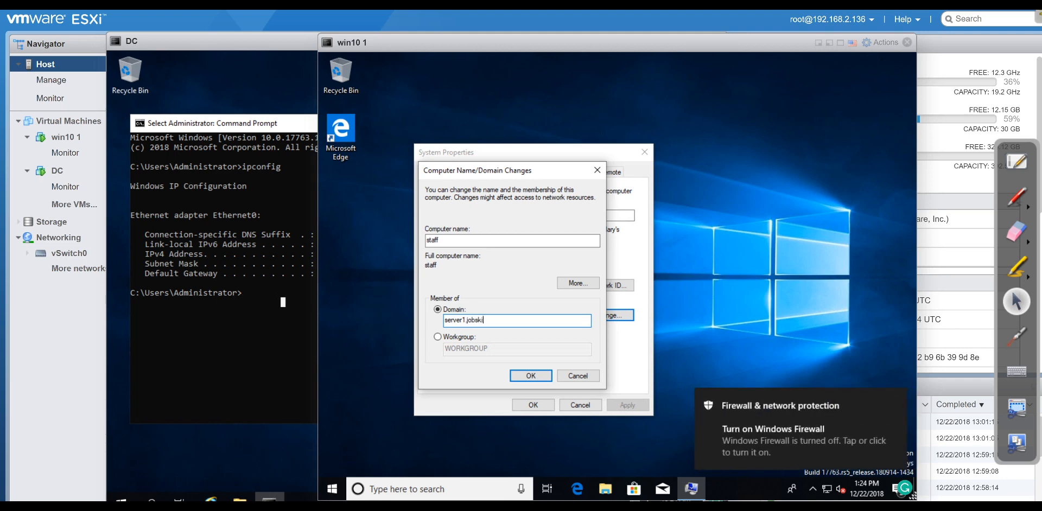
text(llshare.org)
key(Return)
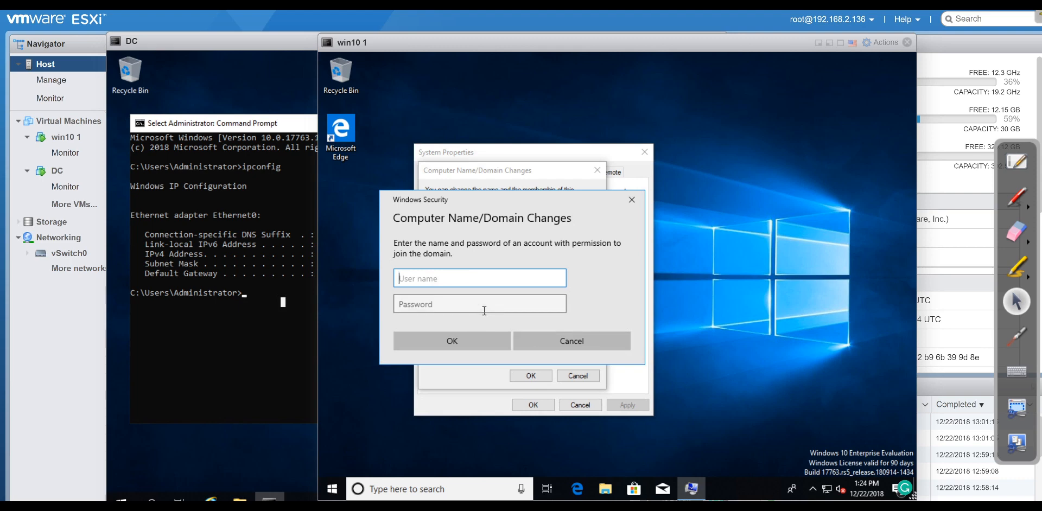
Authenticate the join with a server1 domain account's user name and password.
text(server)
text(1\)
text(heldpesk)
key(BackSpace)
key(BackSpace)
key(BackSpace)
key(BackSpace)
key(BackSpace)
text(pdesk)
key(Tab)
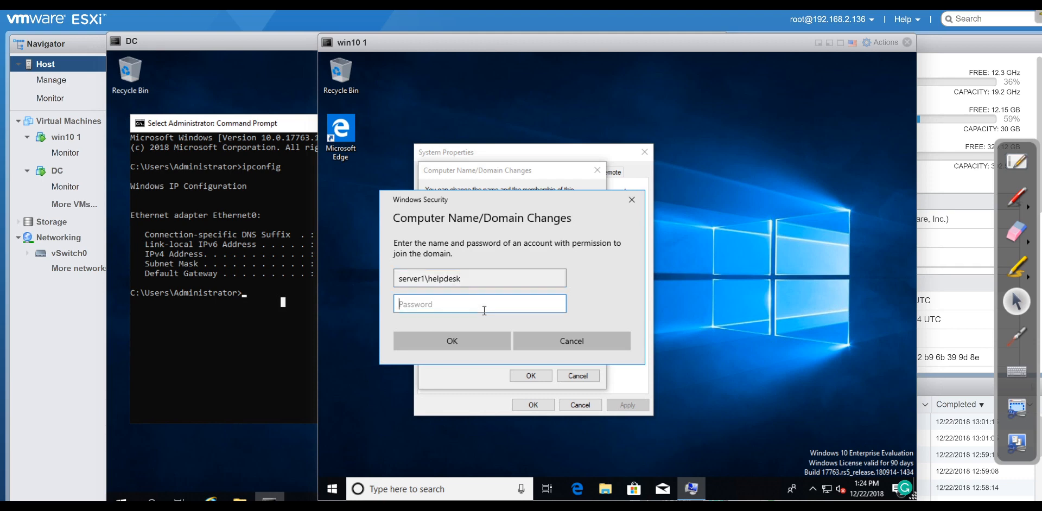
text(••••••••)
key(Return)
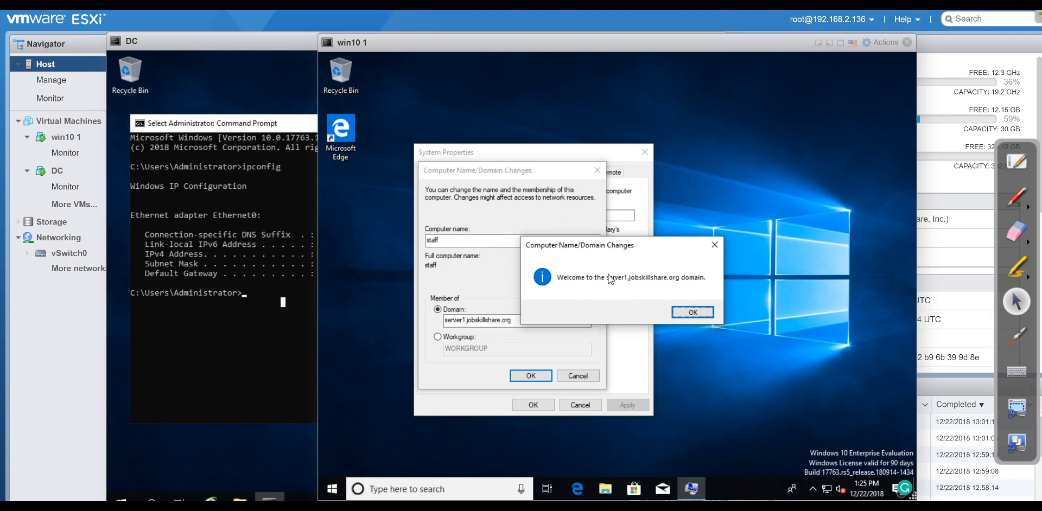
Acknowledge the domain welcome and restart notices, close System Properties, and restart now.
click(705, 314)
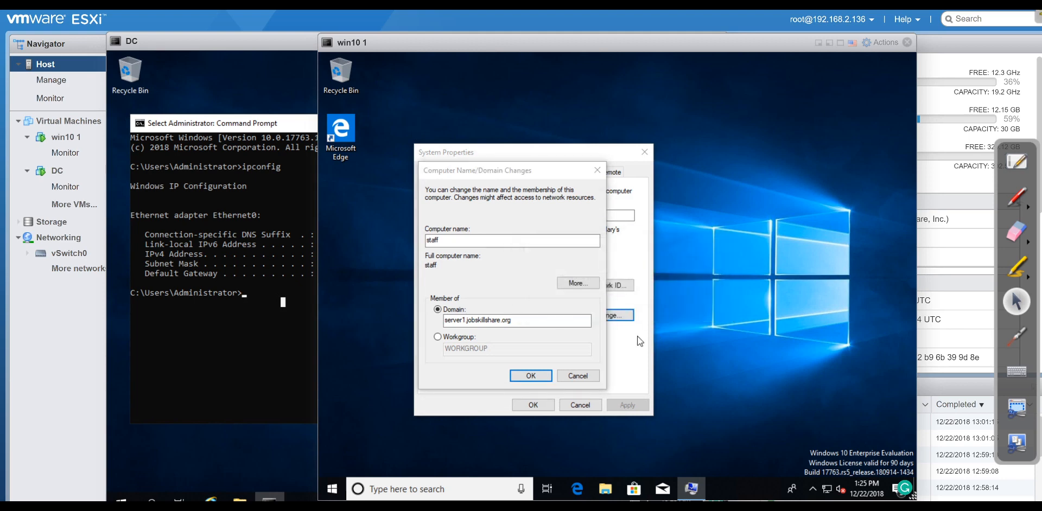
click(687, 286)
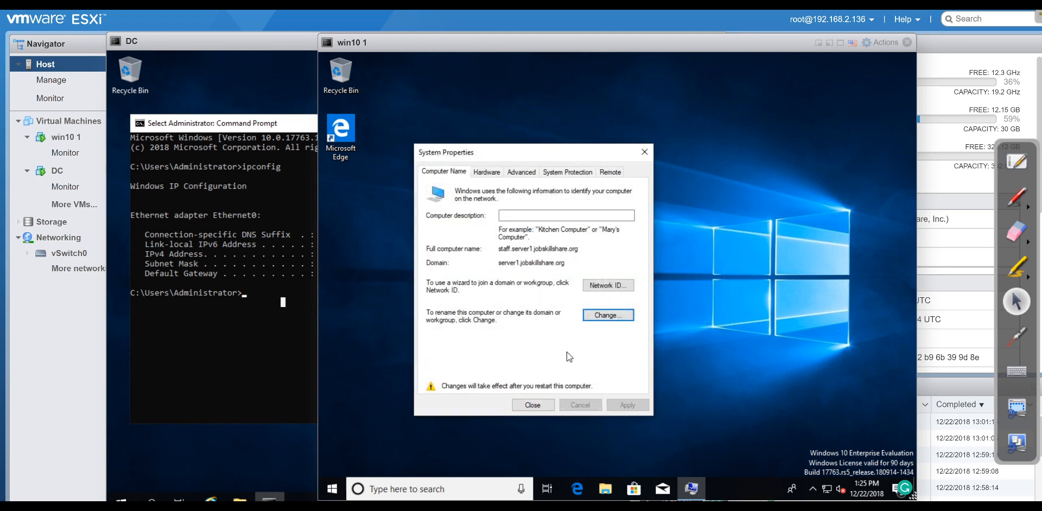
click(533, 405)
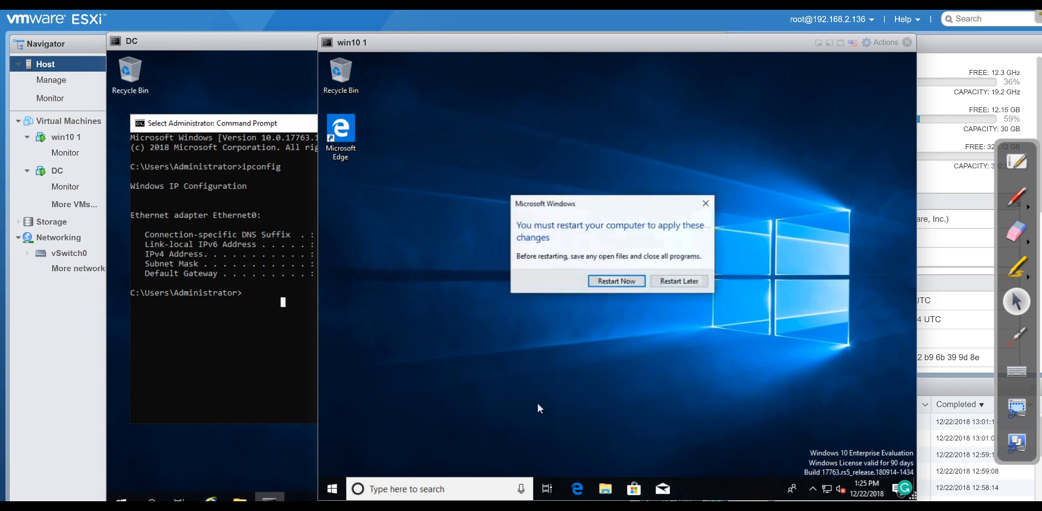
click(614, 281)
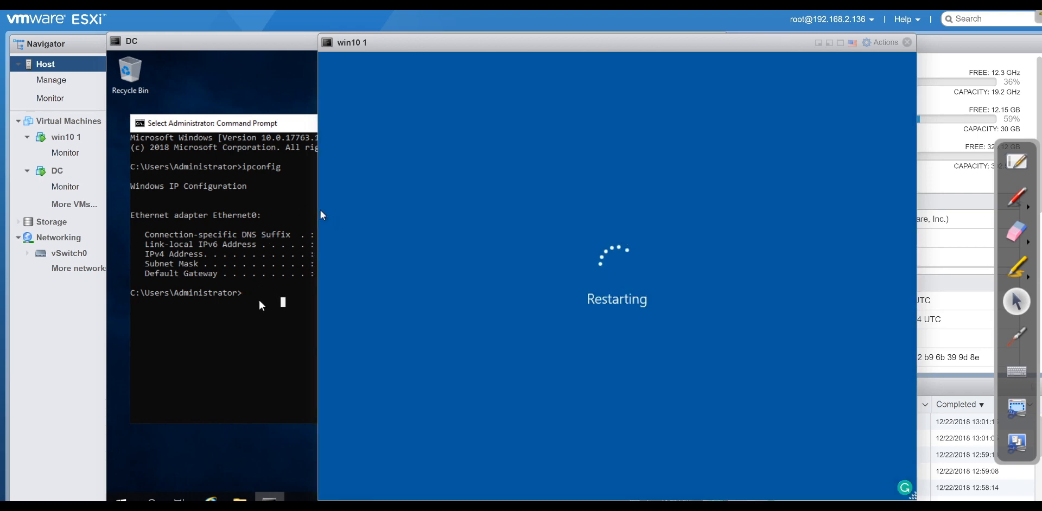
On the DC, open Active Directory Users and Computers from Server Manager and select STAFF under Computers.
click(317, 216)
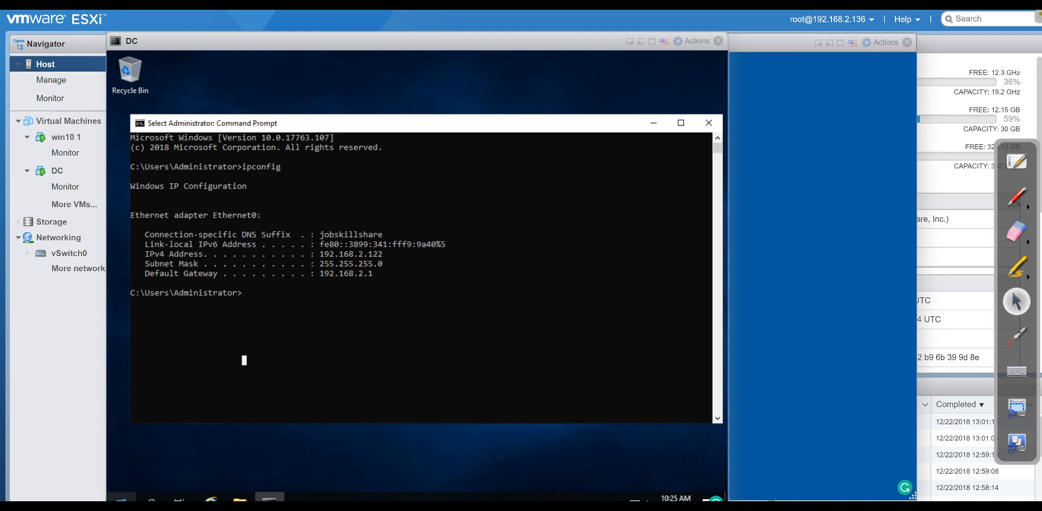
click(121, 501)
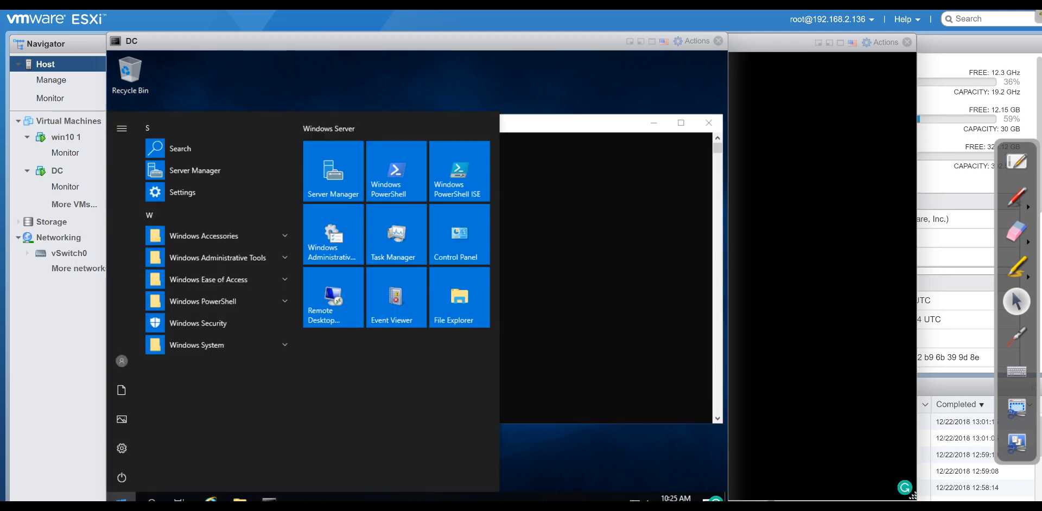
click(337, 179)
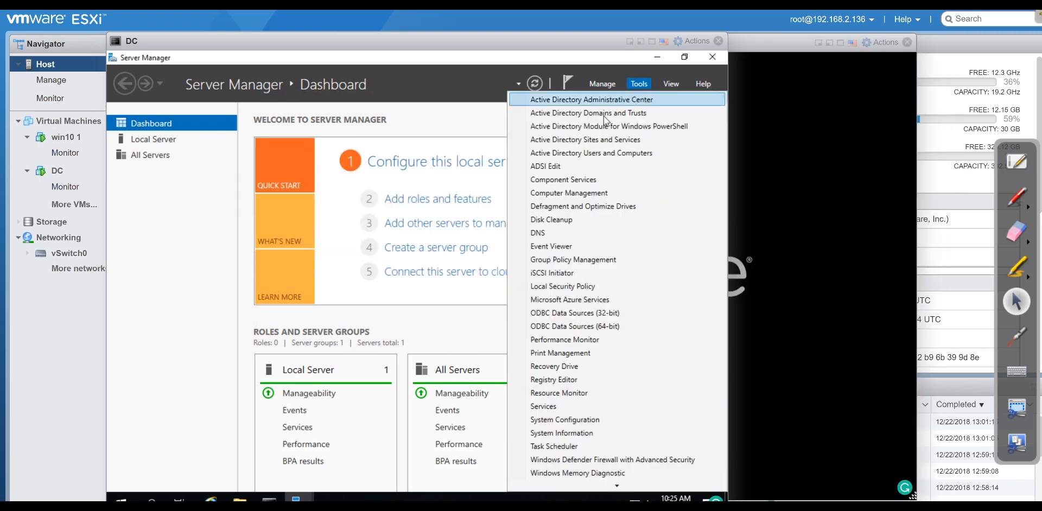
click(567, 152)
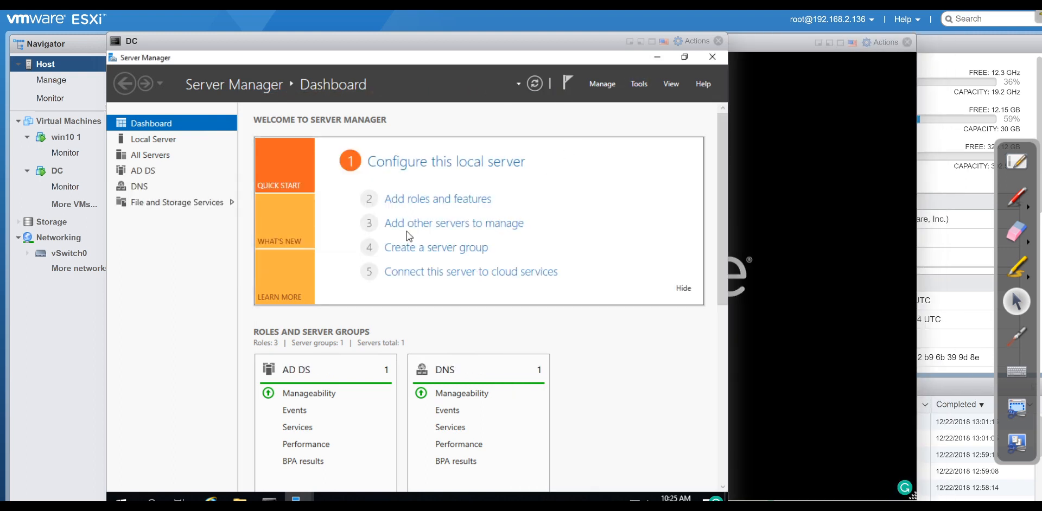
click(217, 205)
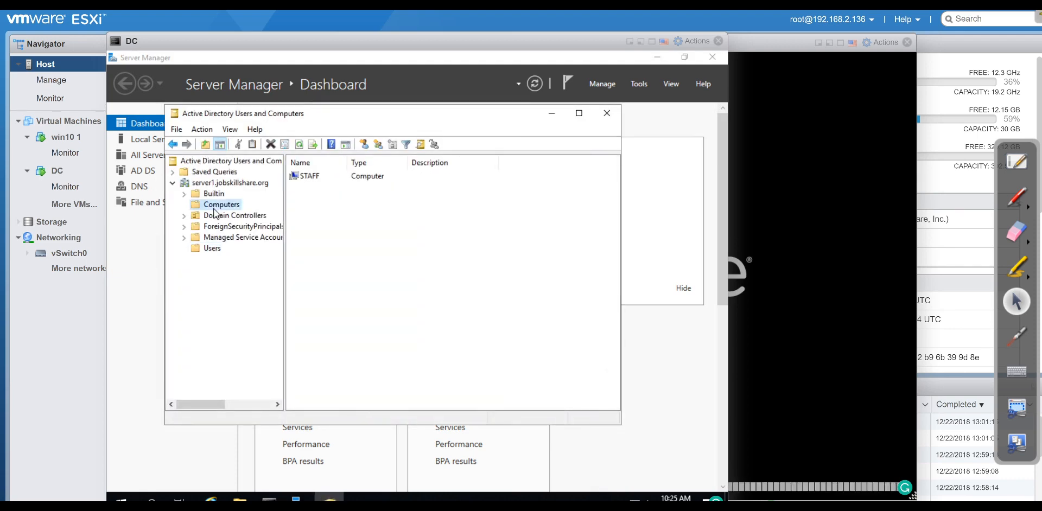
click(307, 176)
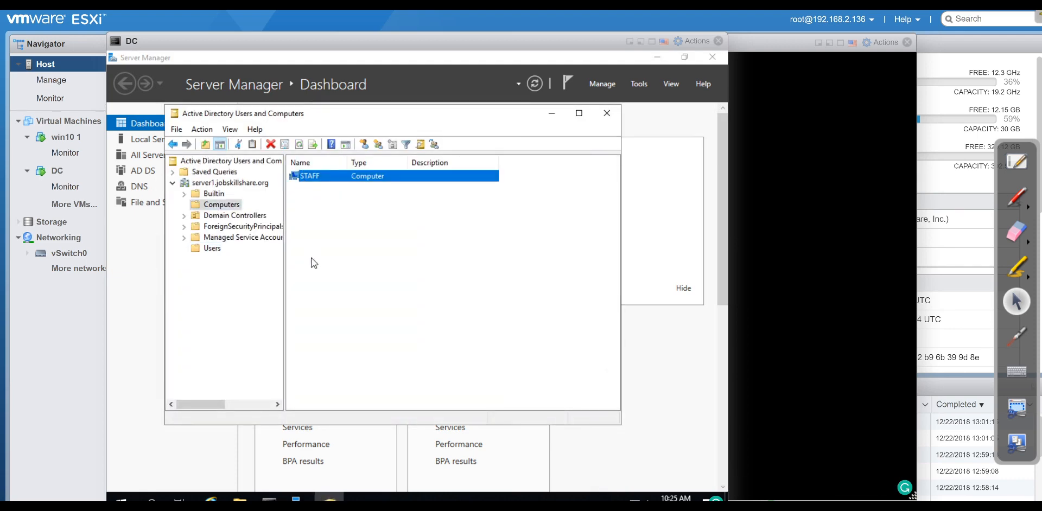